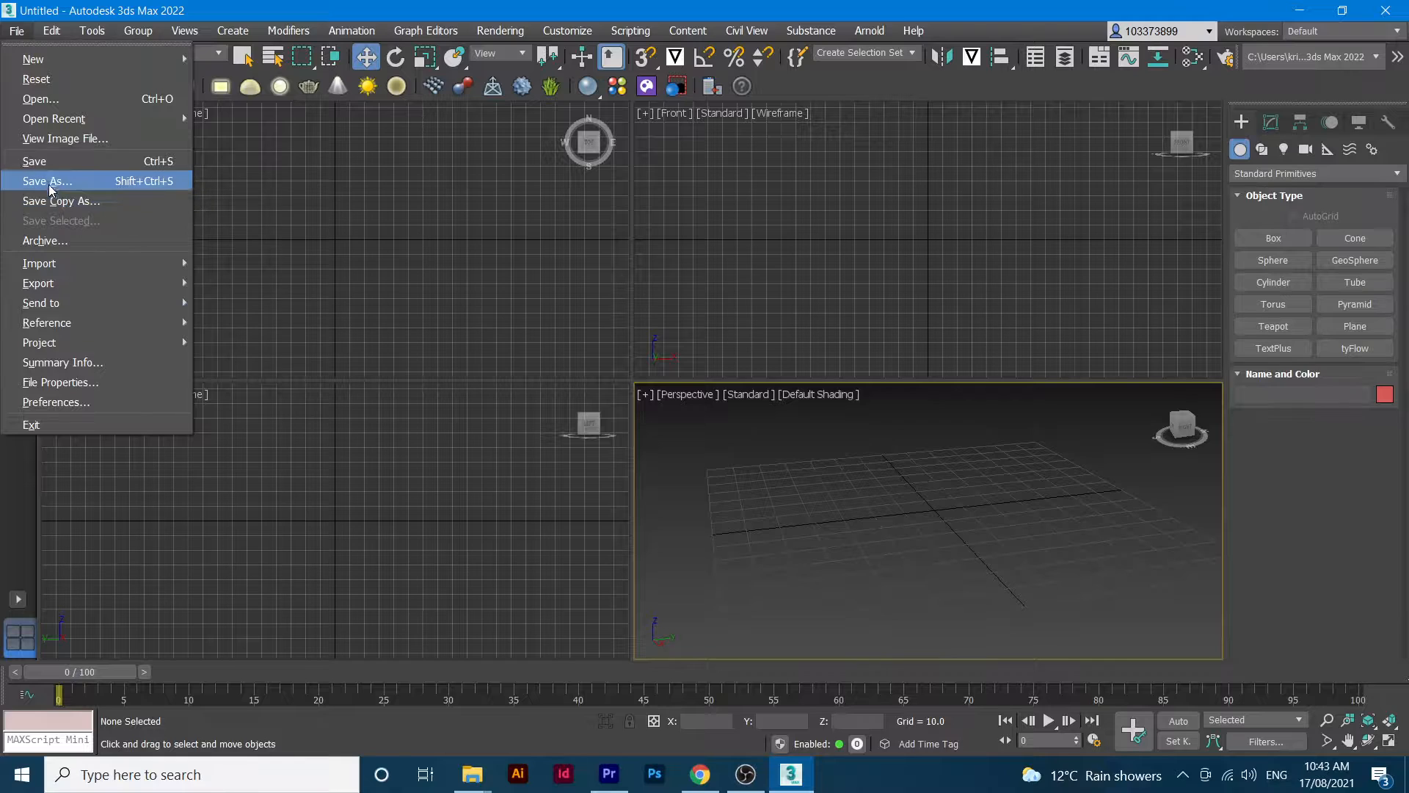
- Open the Save File As dialog, review the available save file types, and close it without saving
click(52, 186)
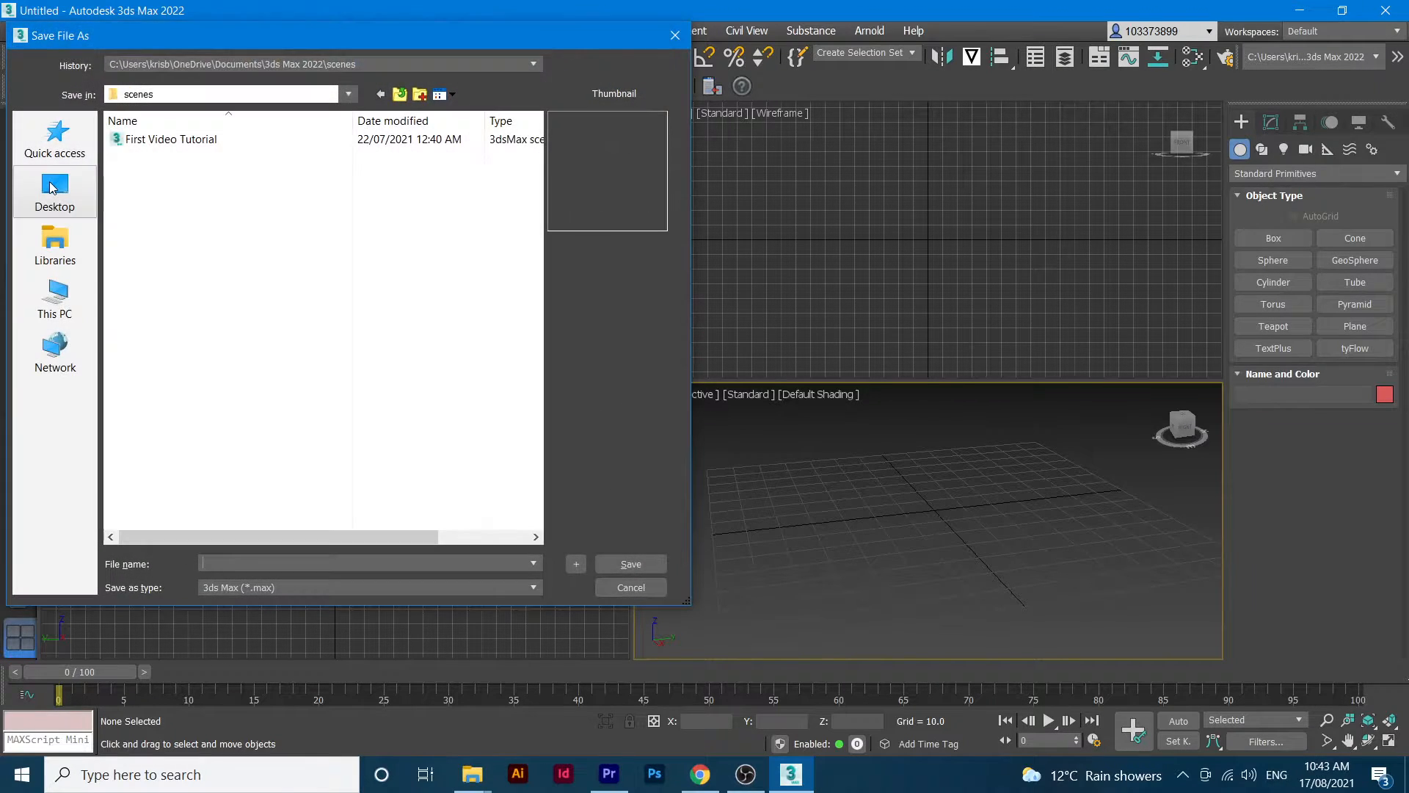
click(516, 590)
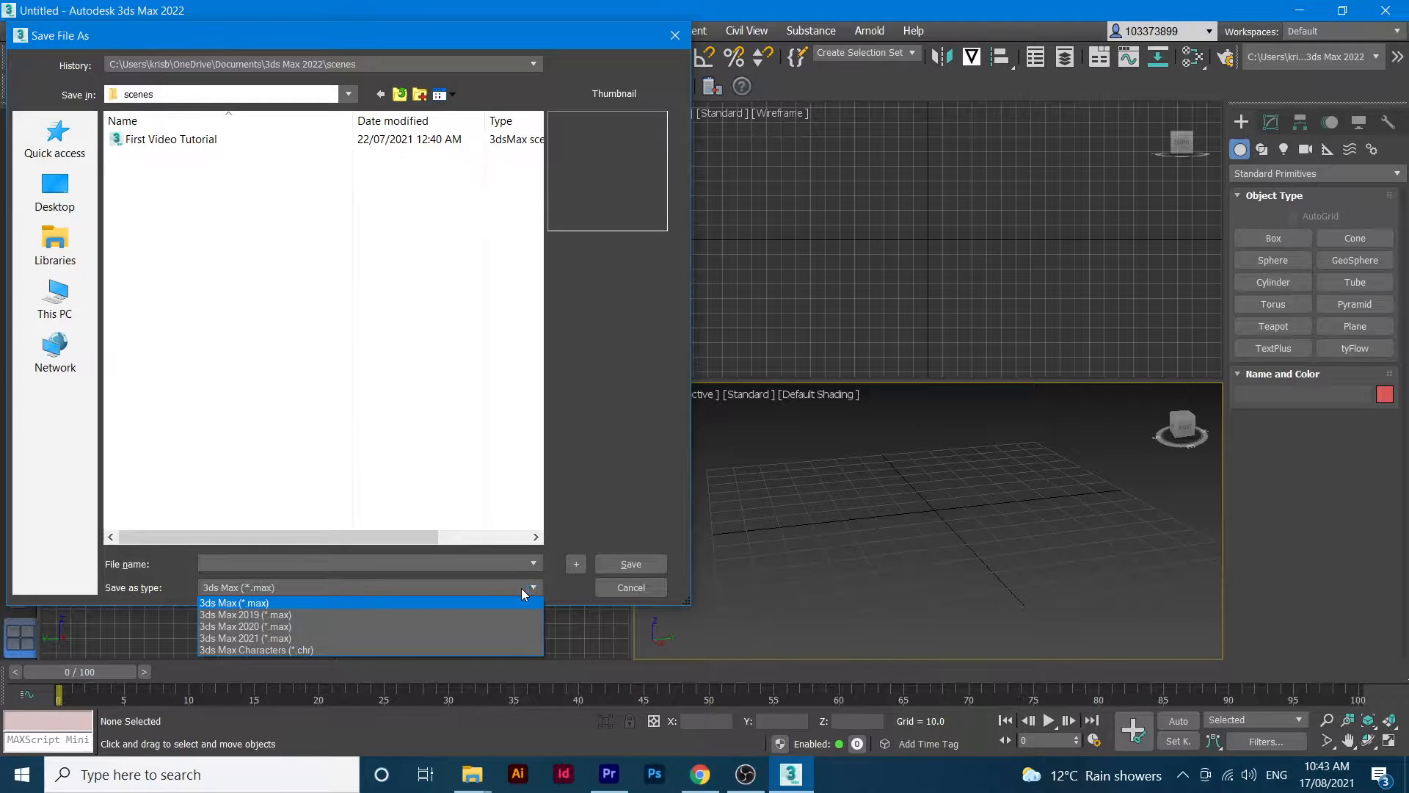
click(647, 584)
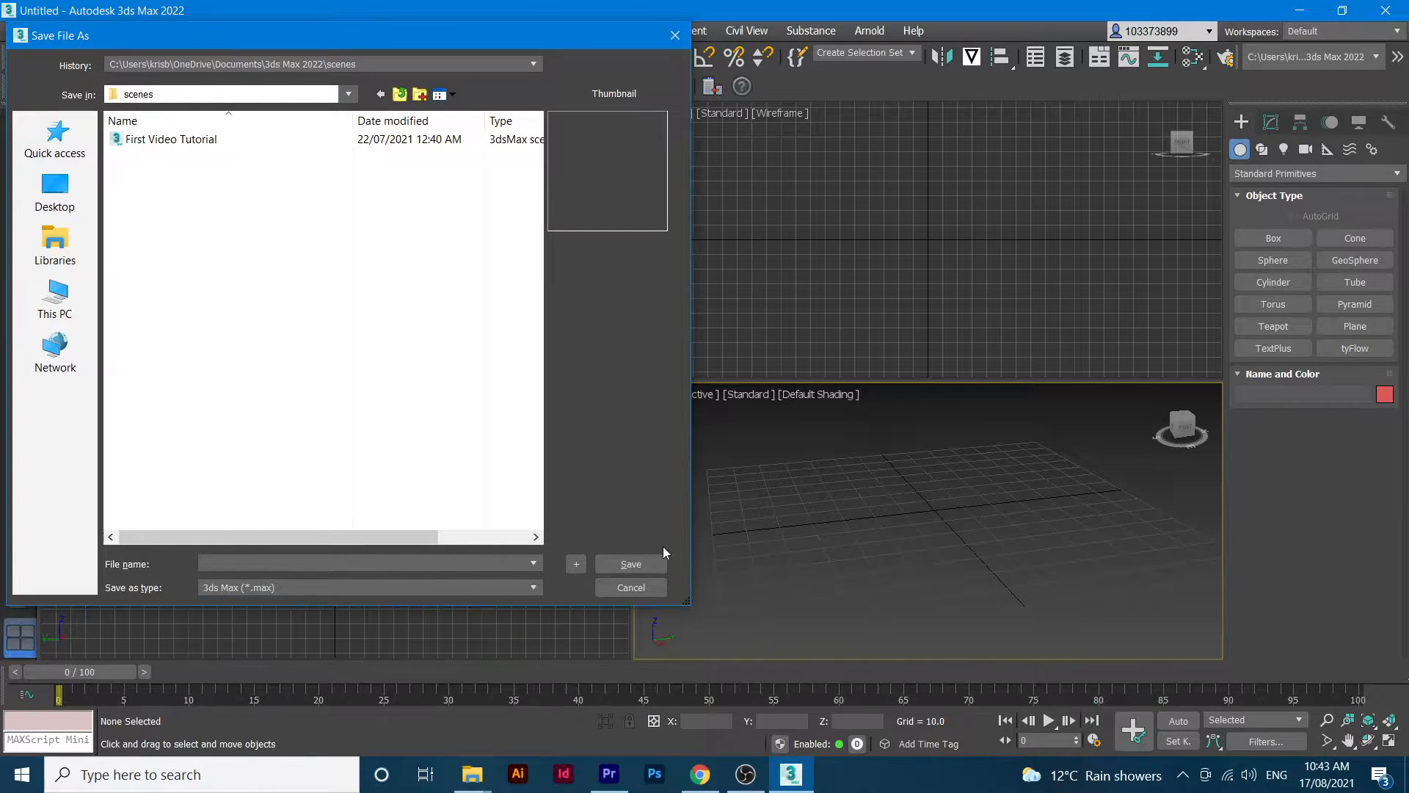
click(632, 588)
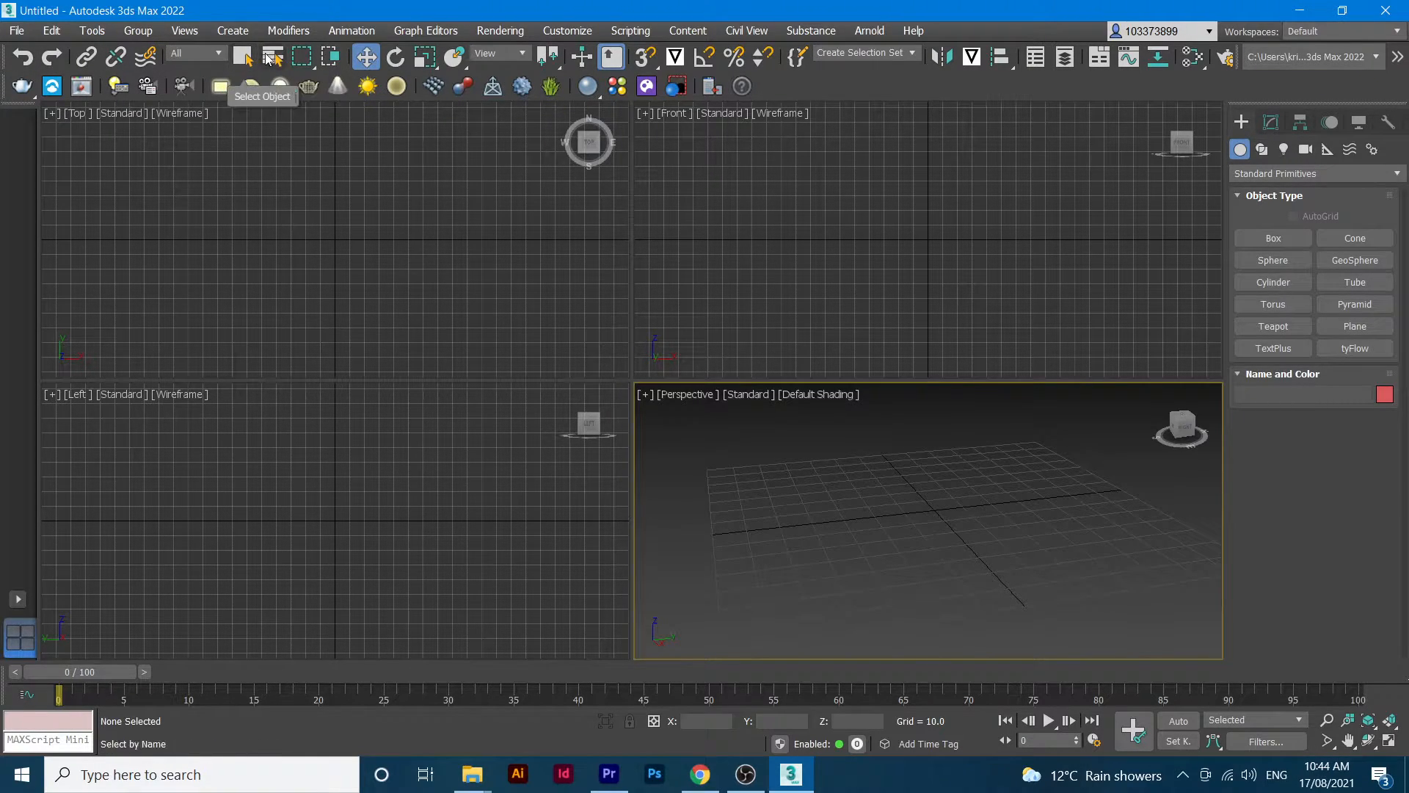
- Open the Layer Explorer and create a box about 43.6 long, 44.3 wide and 18.5 high in the Perspective viewport
click(377, 64)
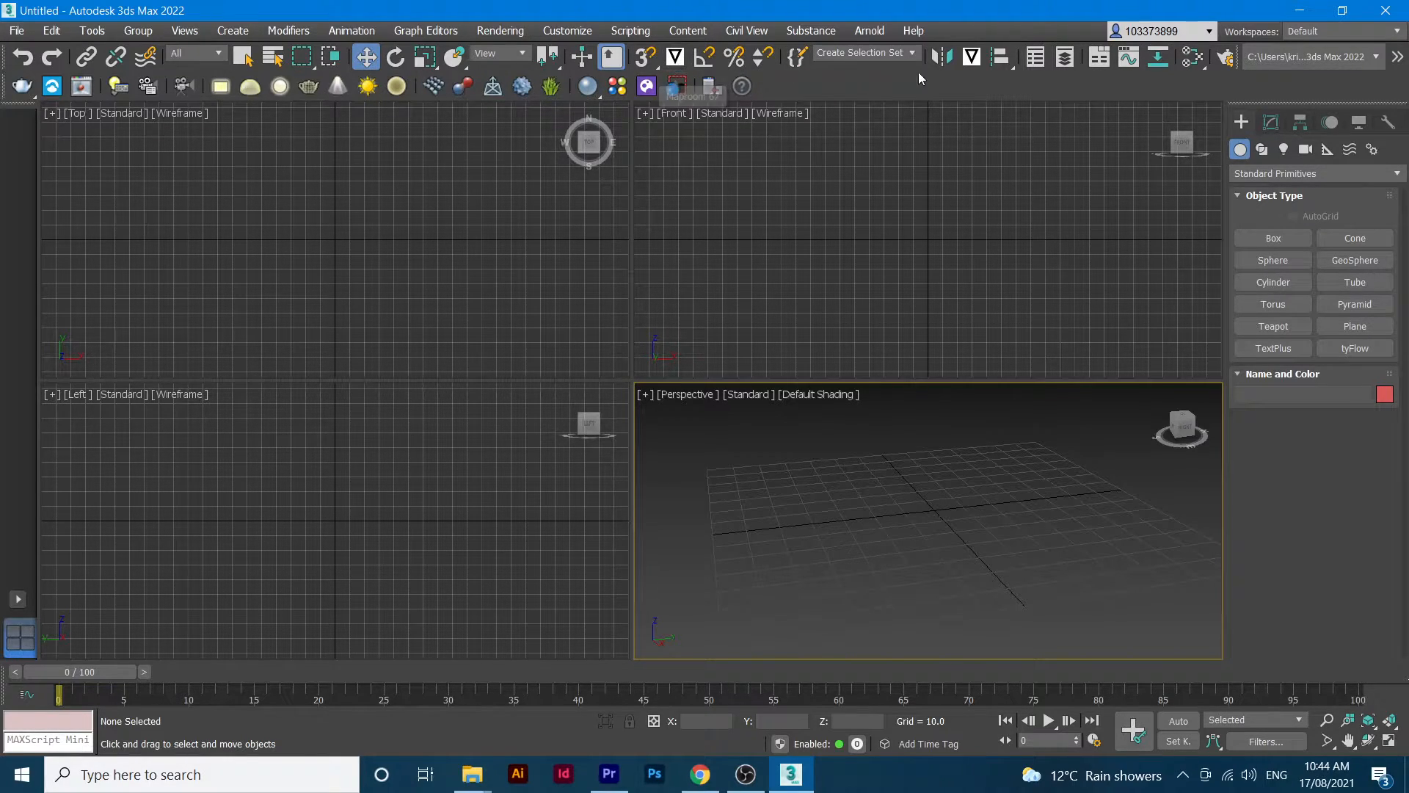
click(1068, 58)
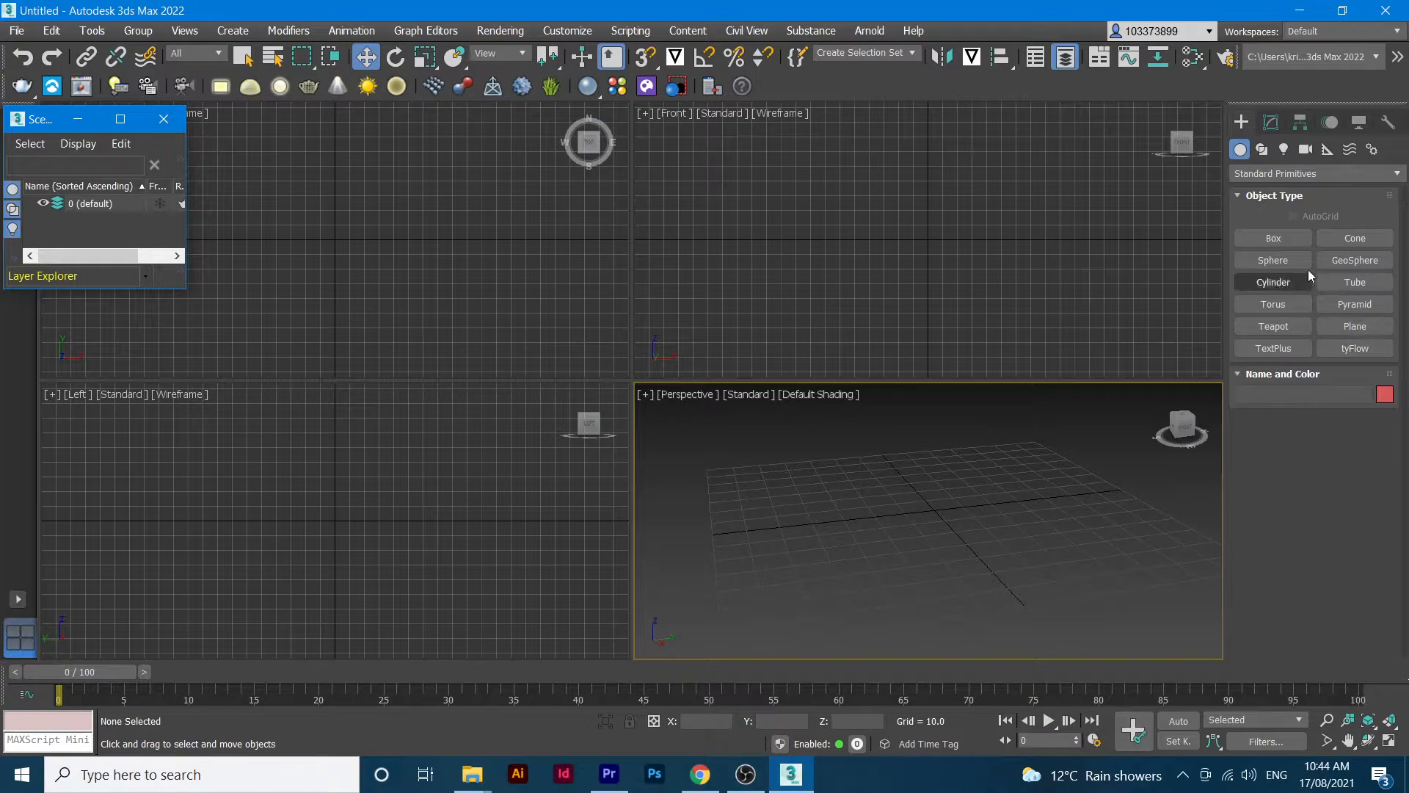
click(1275, 239)
drag(934, 501, 1057, 536)
click(1058, 482)
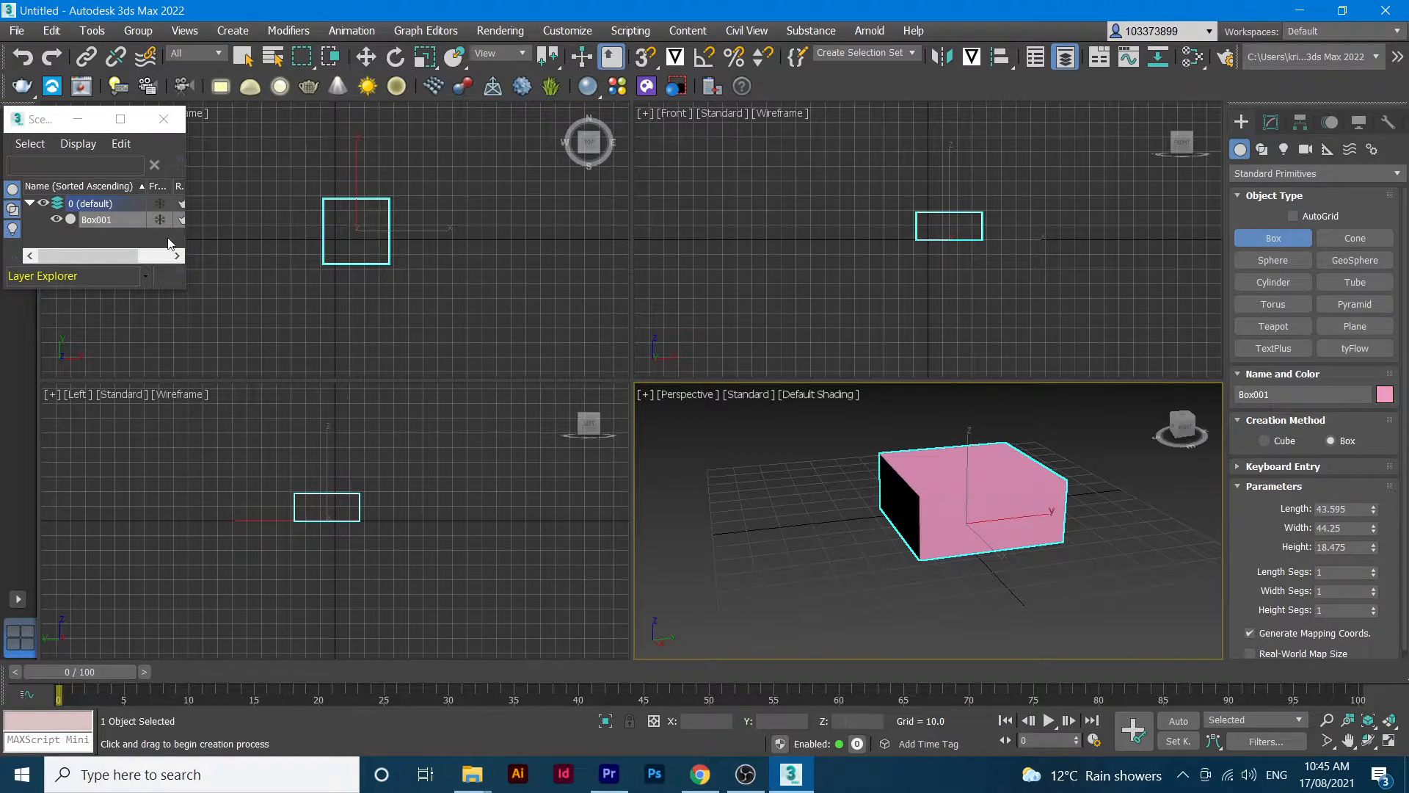
- Hide and show the box twice using its visibility toggle in the Layer Explorer
click(89, 224)
click(55, 219)
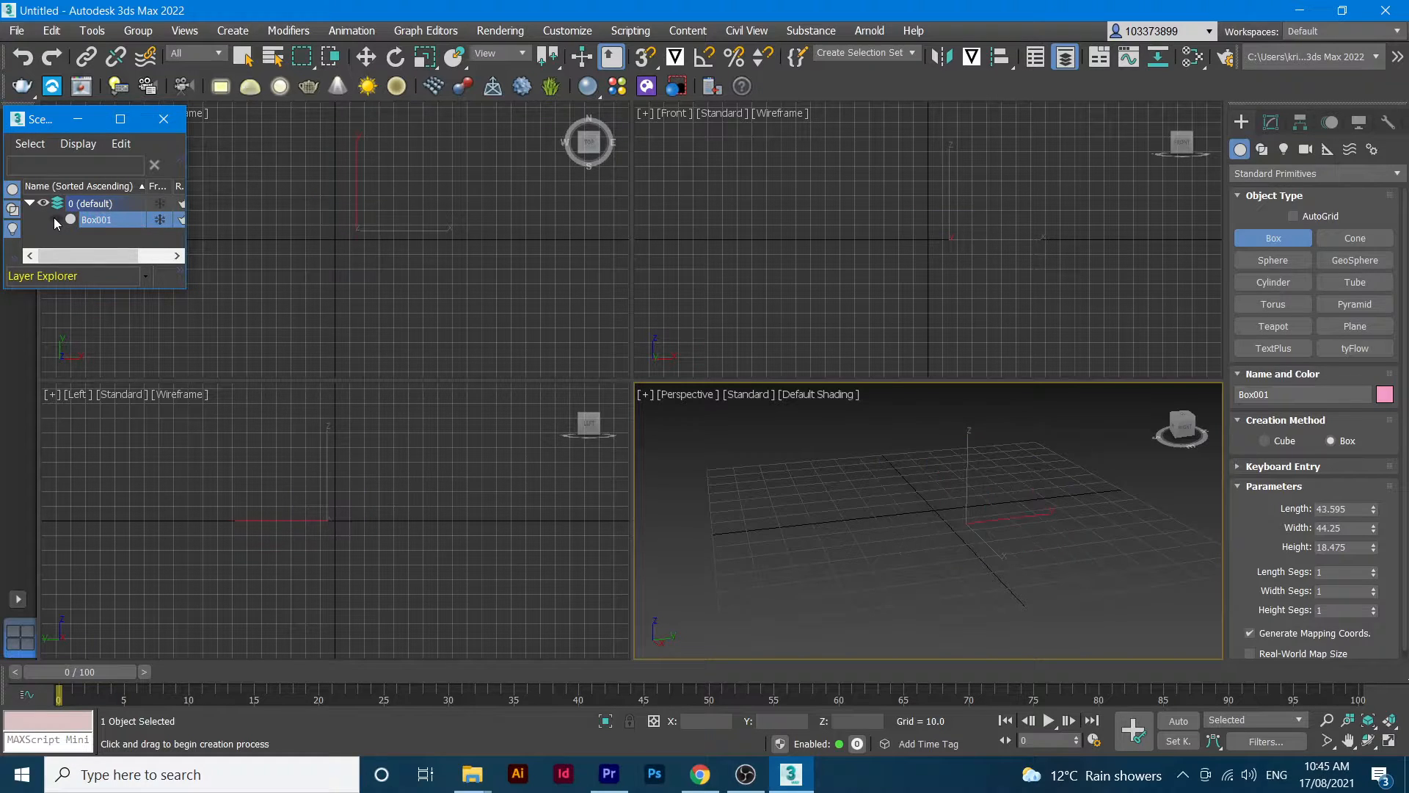
click(55, 218)
click(55, 218)
click(56, 218)
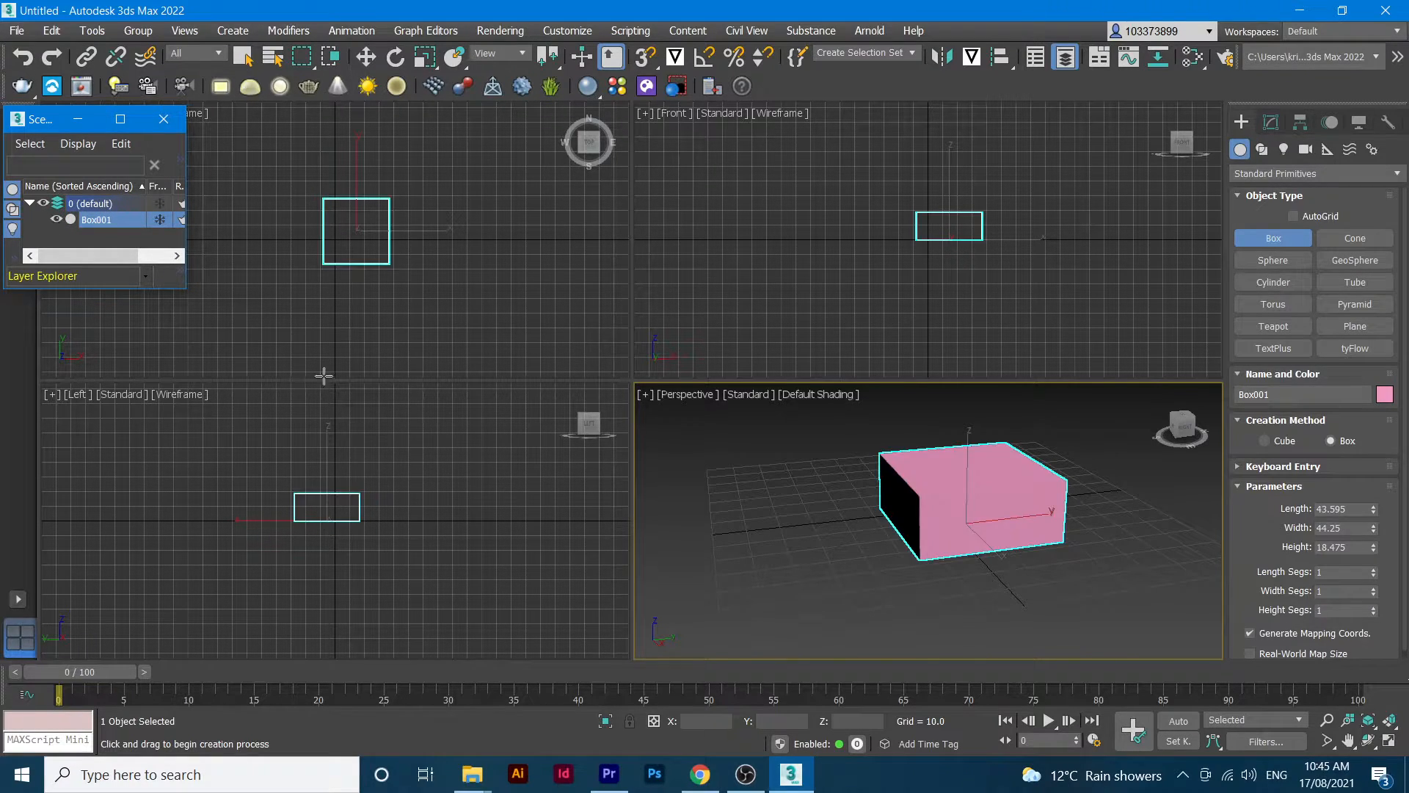
- Switch to the Move tool and hide the selected box
click(952, 515)
key(w)
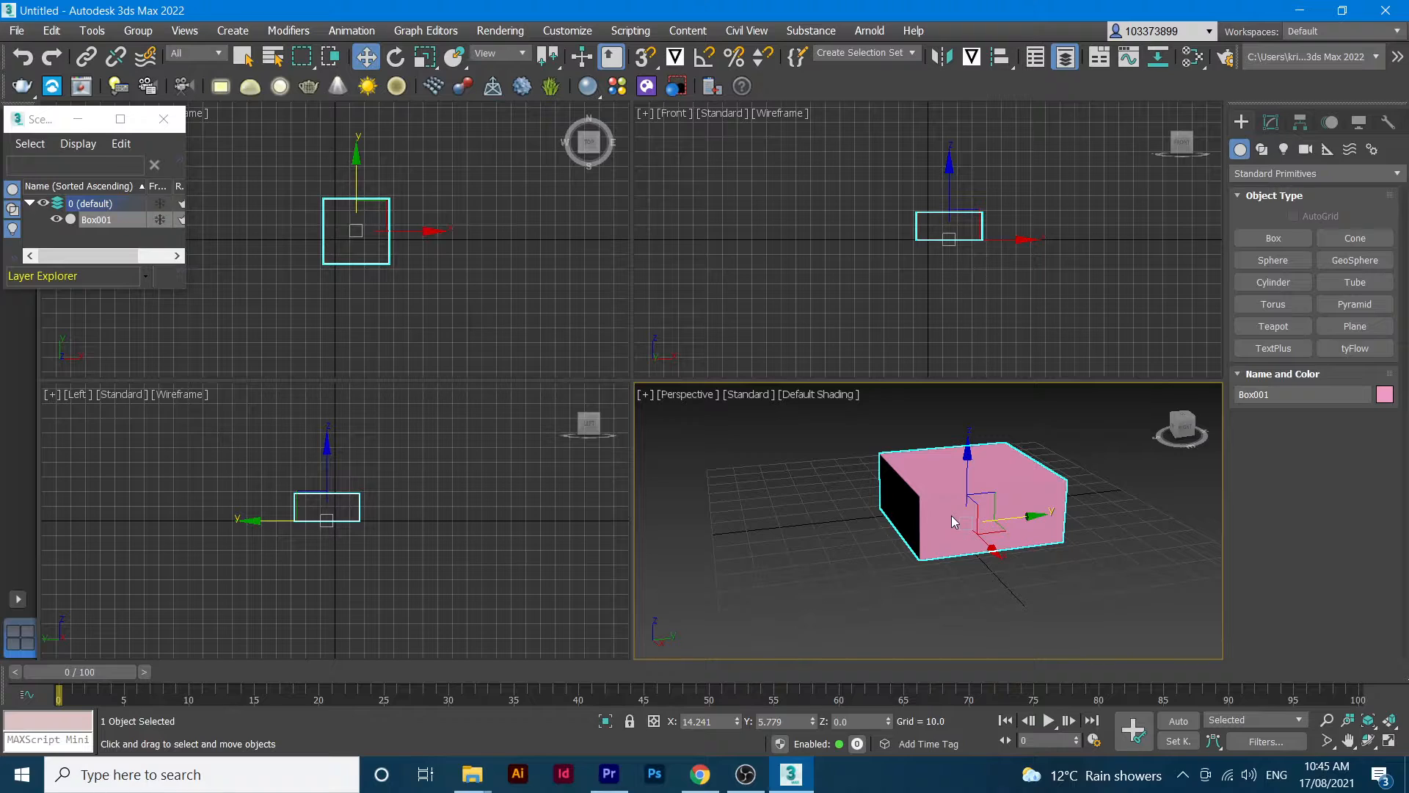
right_click(941, 517)
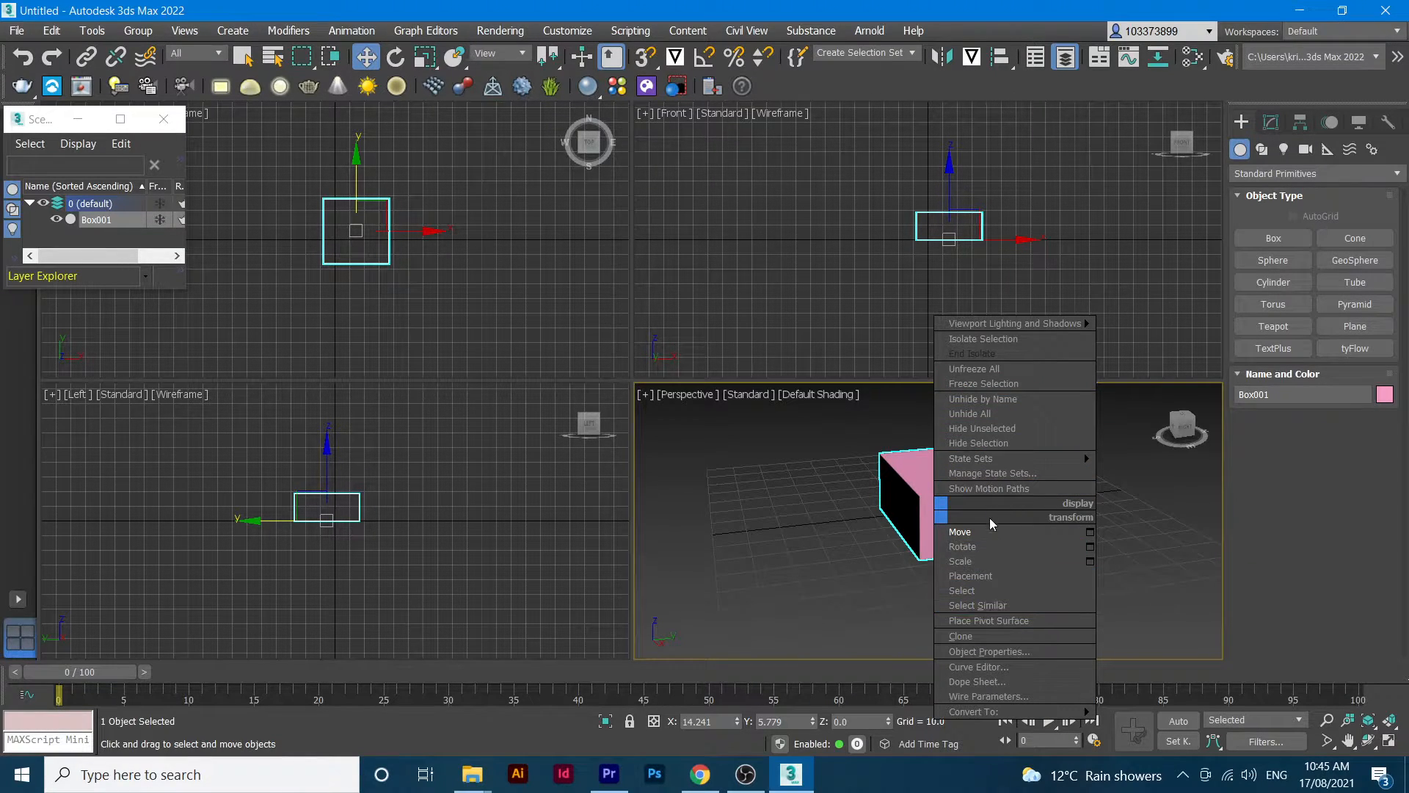
mouse_move(996, 459)
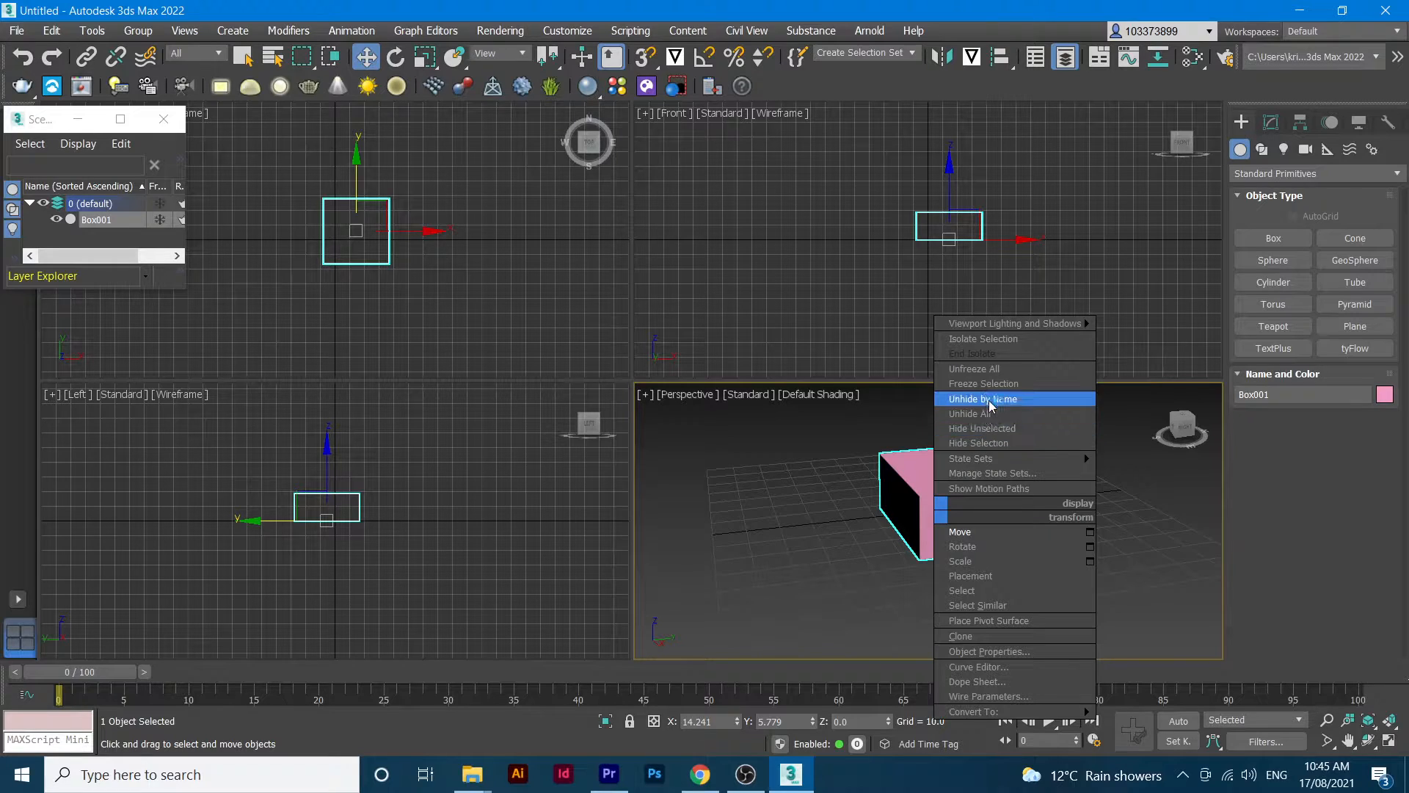
click(991, 442)
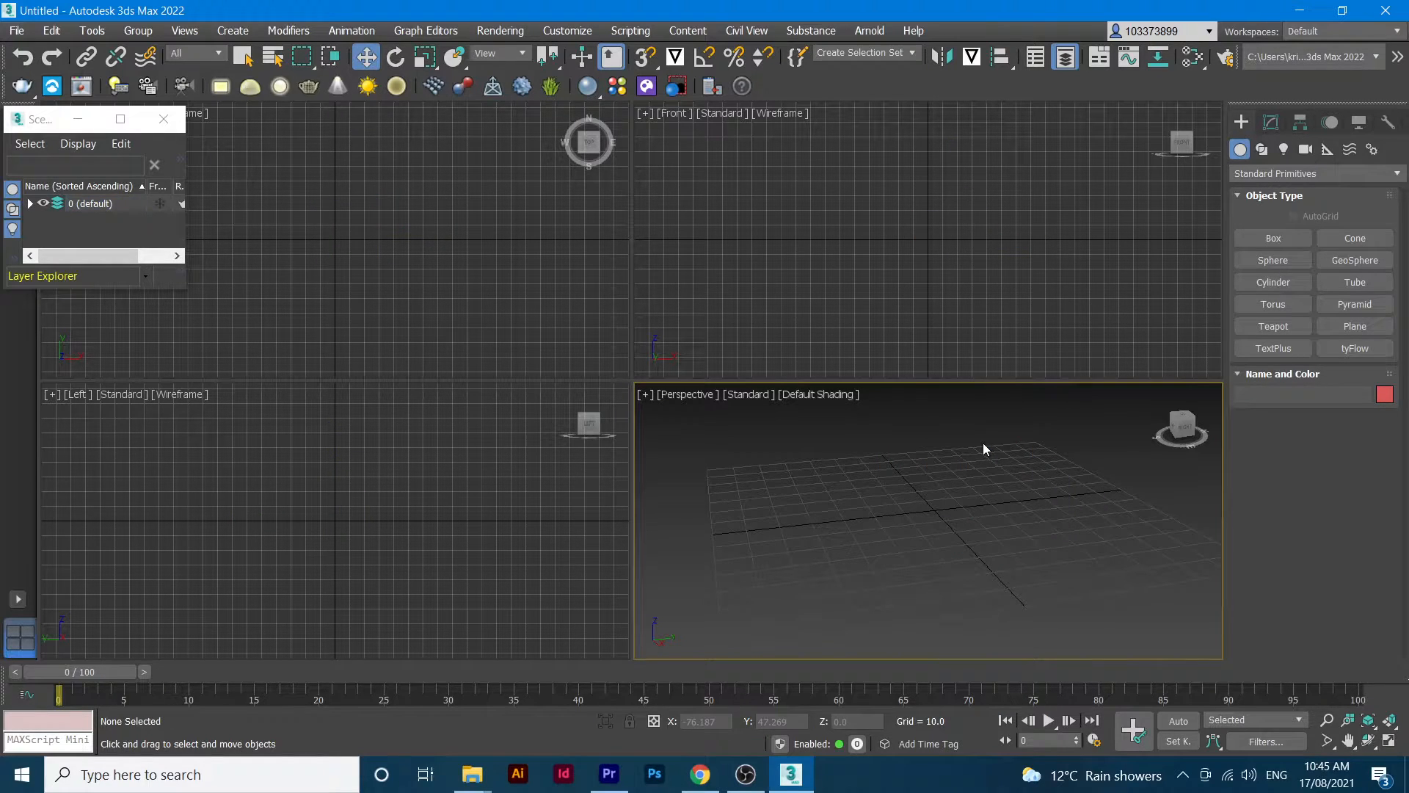
- Look through the viewport display options, dismiss them, and undo hiding the box
right_click(950, 496)
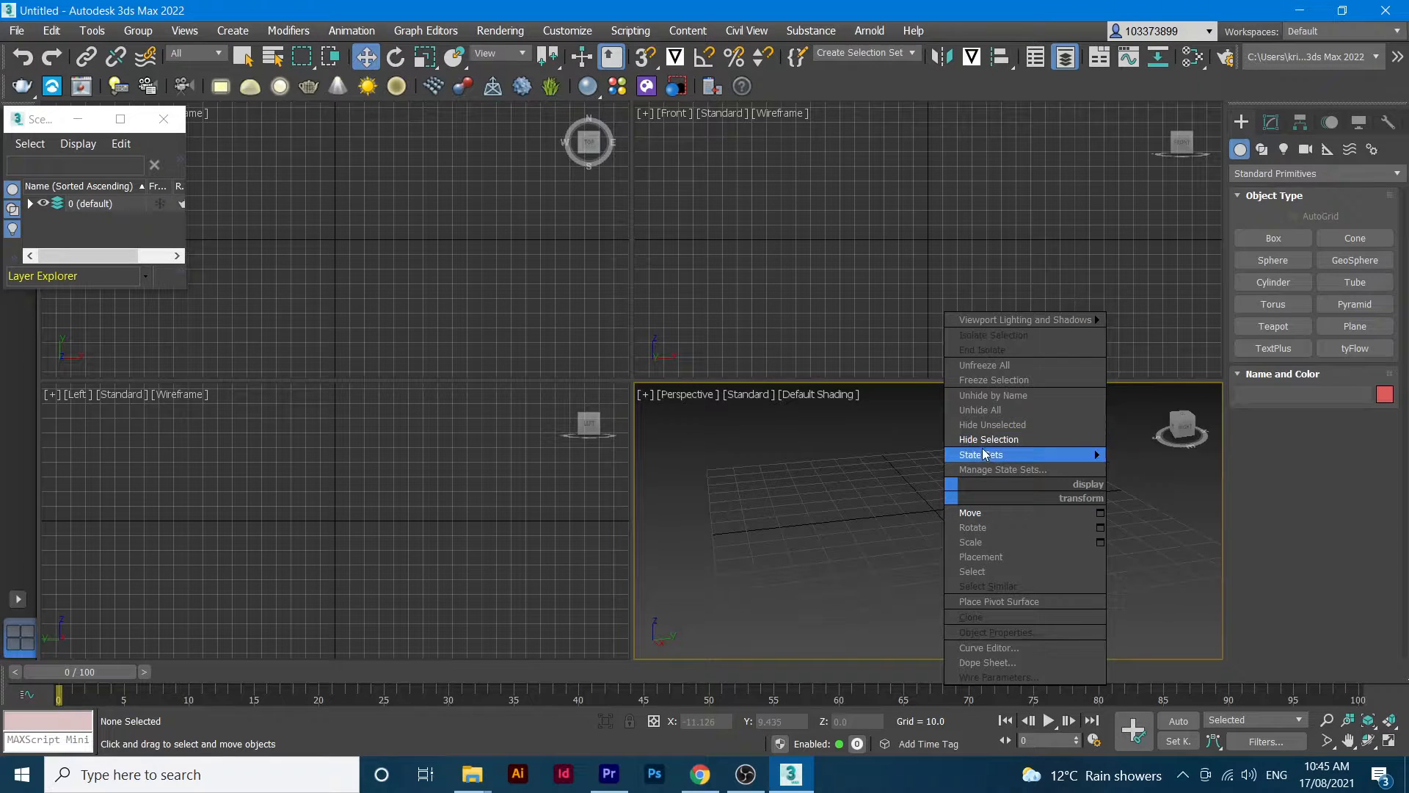
mouse_move(987, 456)
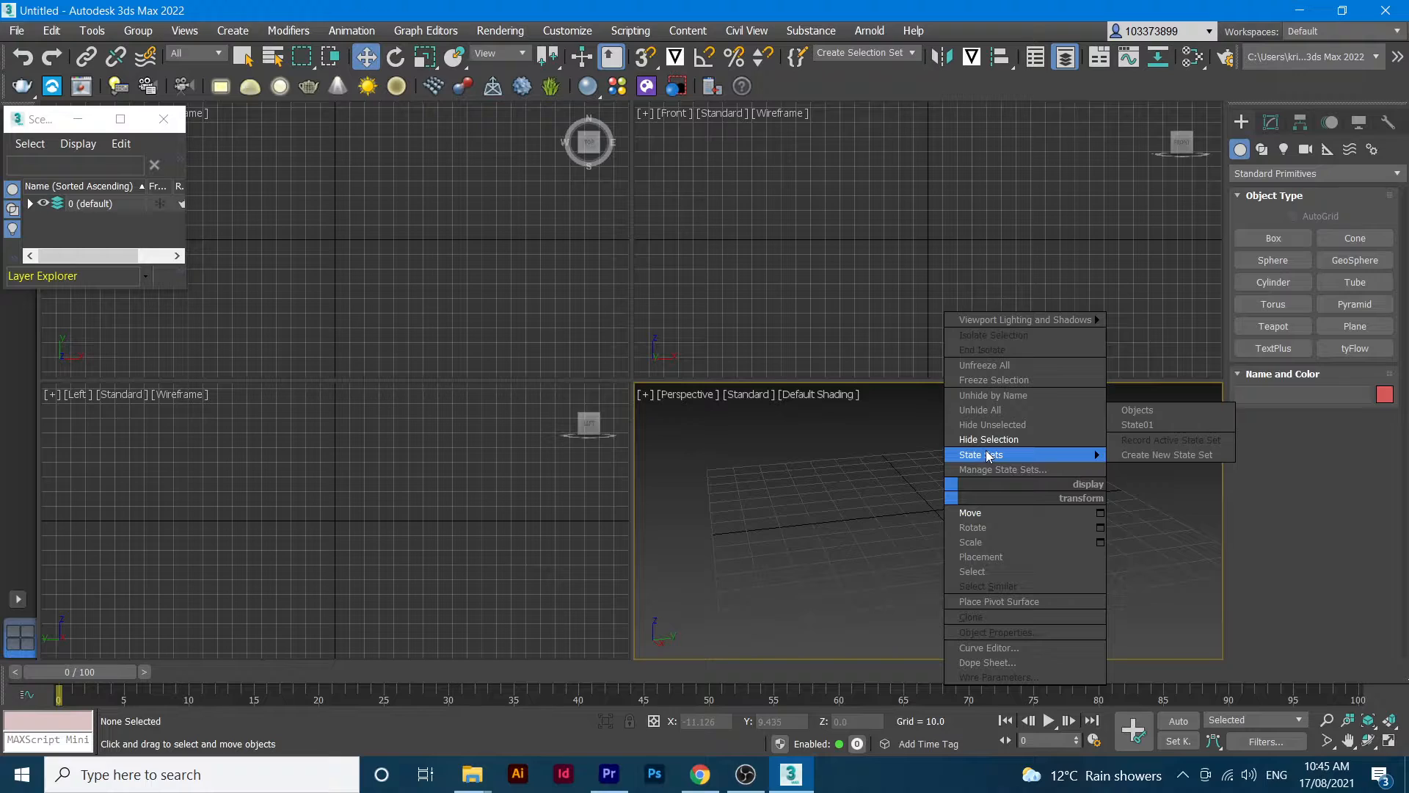
key(Escape)
key(ctrl+z)
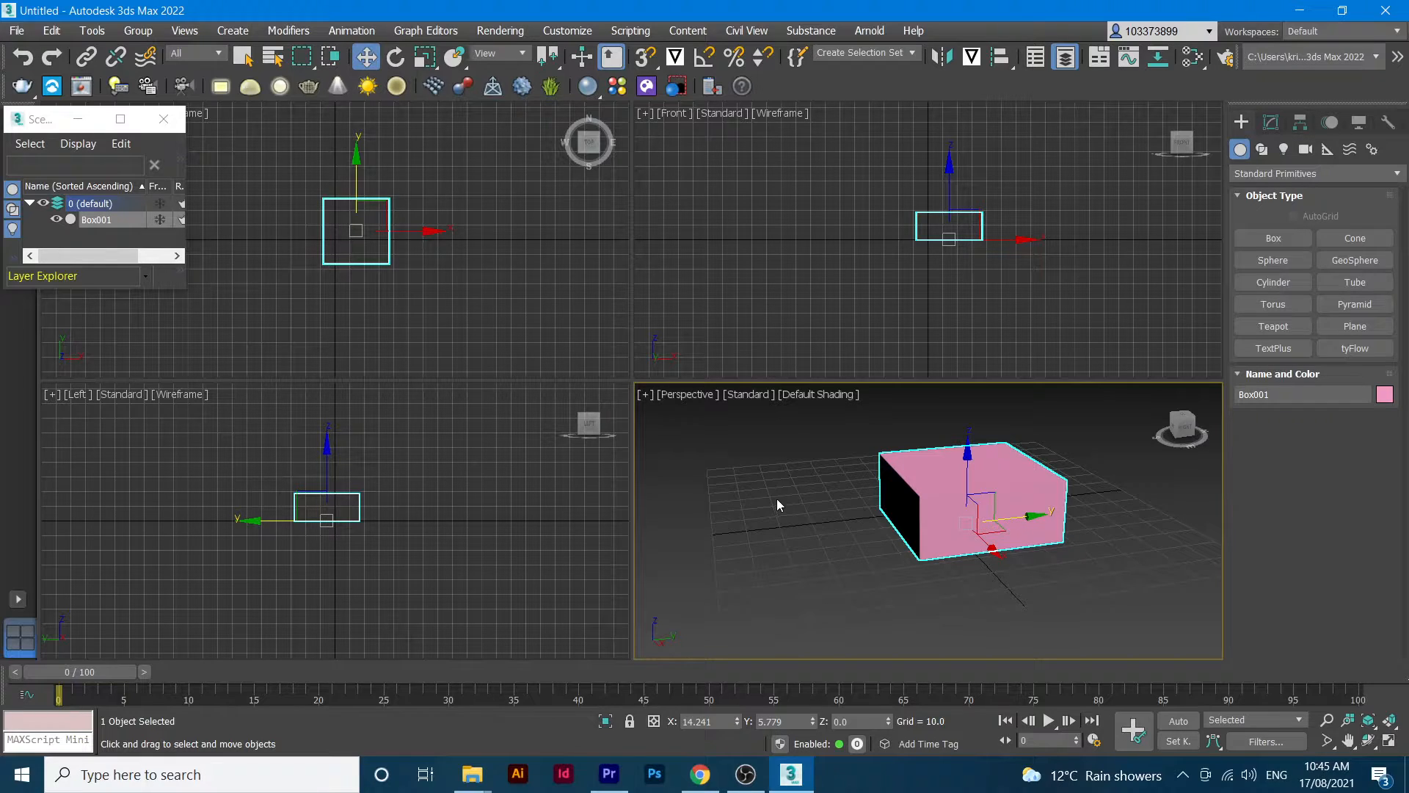
- Delete the box from the Perspective viewport and close the Layer Explorer
click(792, 446)
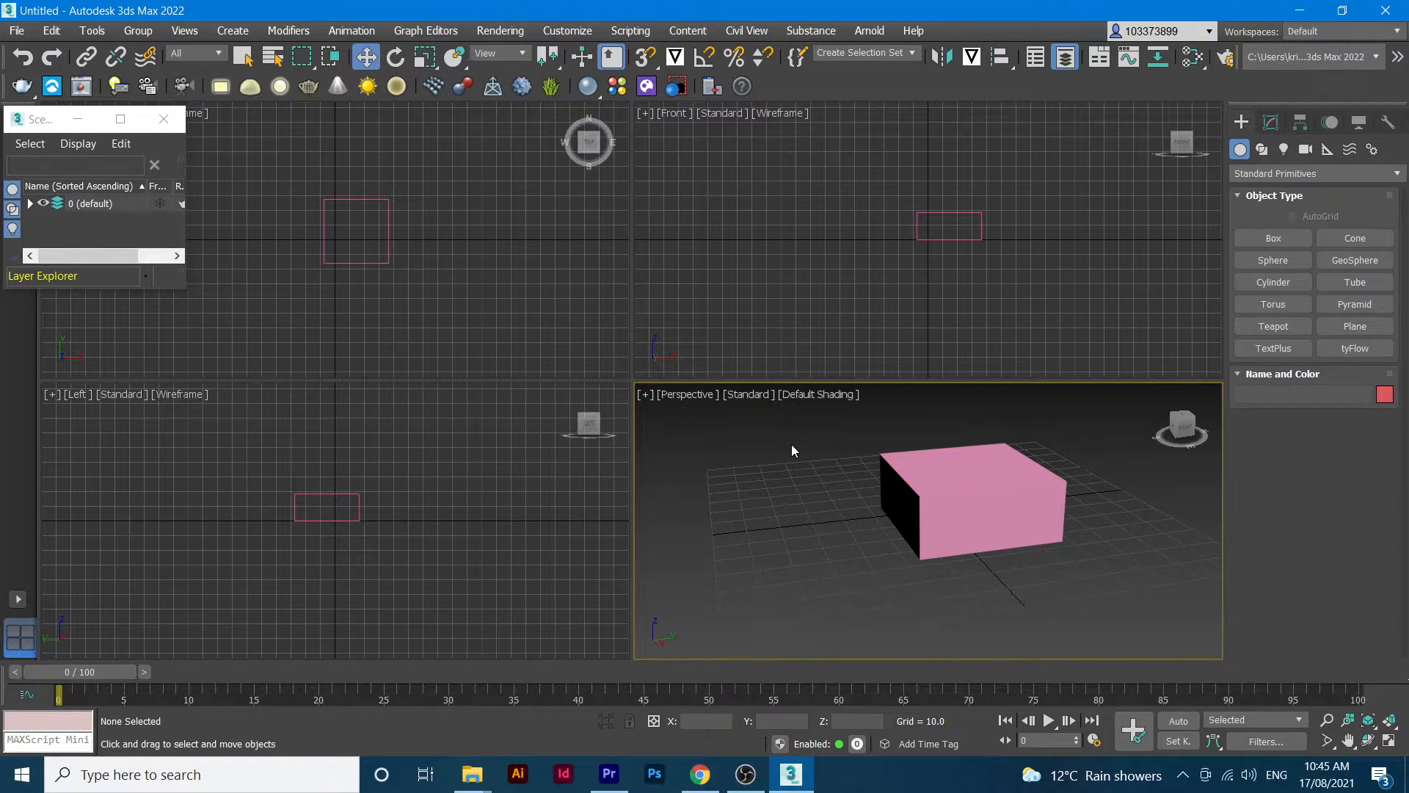
click(20, 67)
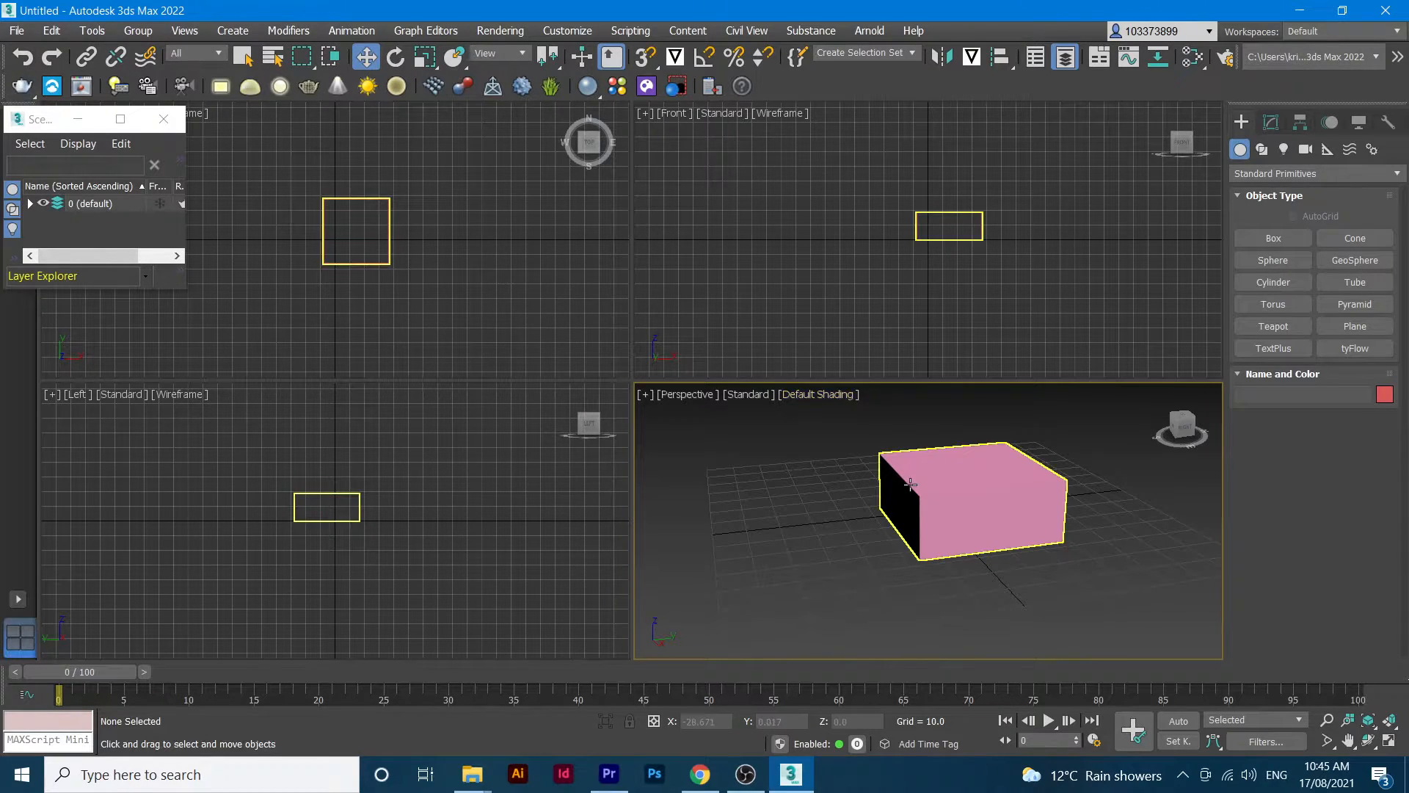
click(999, 499)
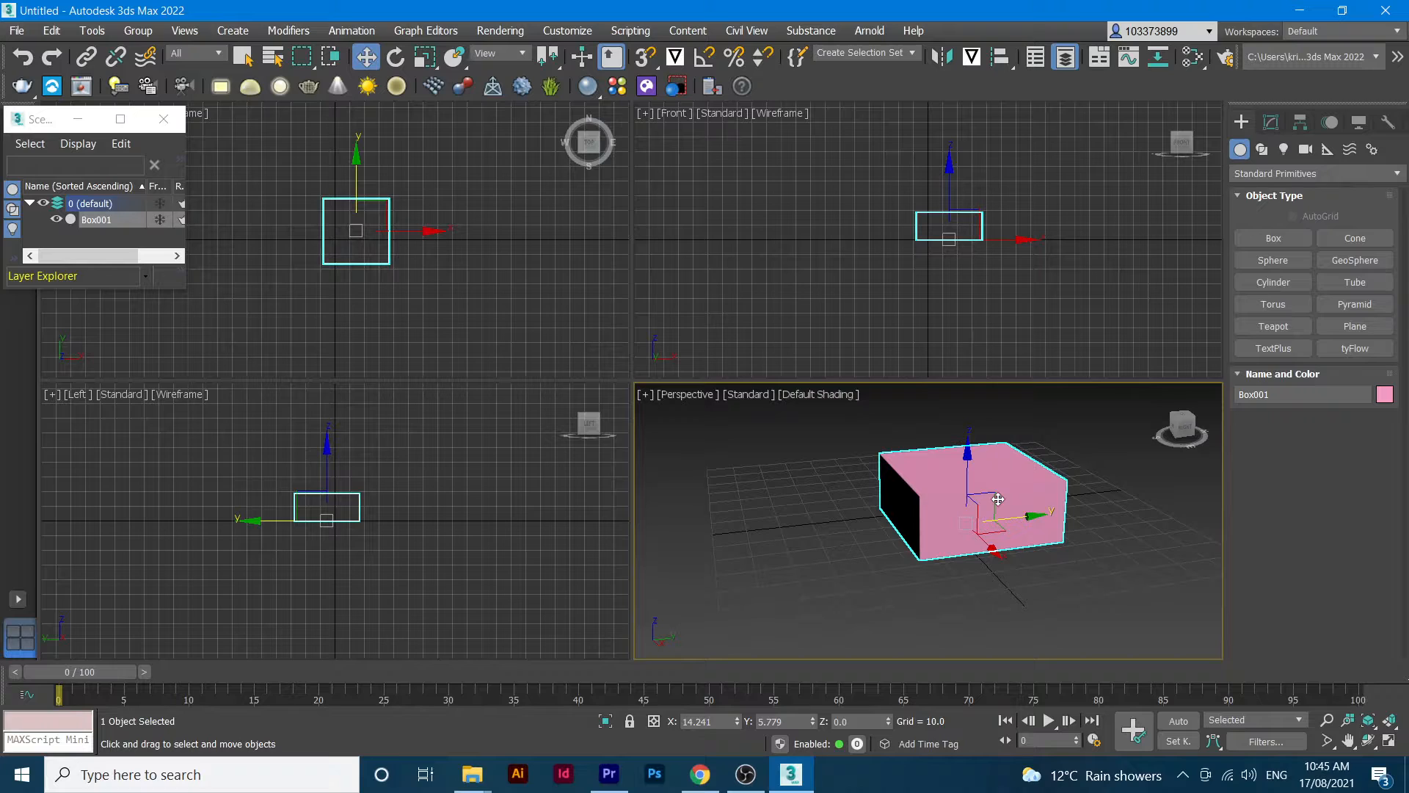
key(Delete)
click(164, 119)
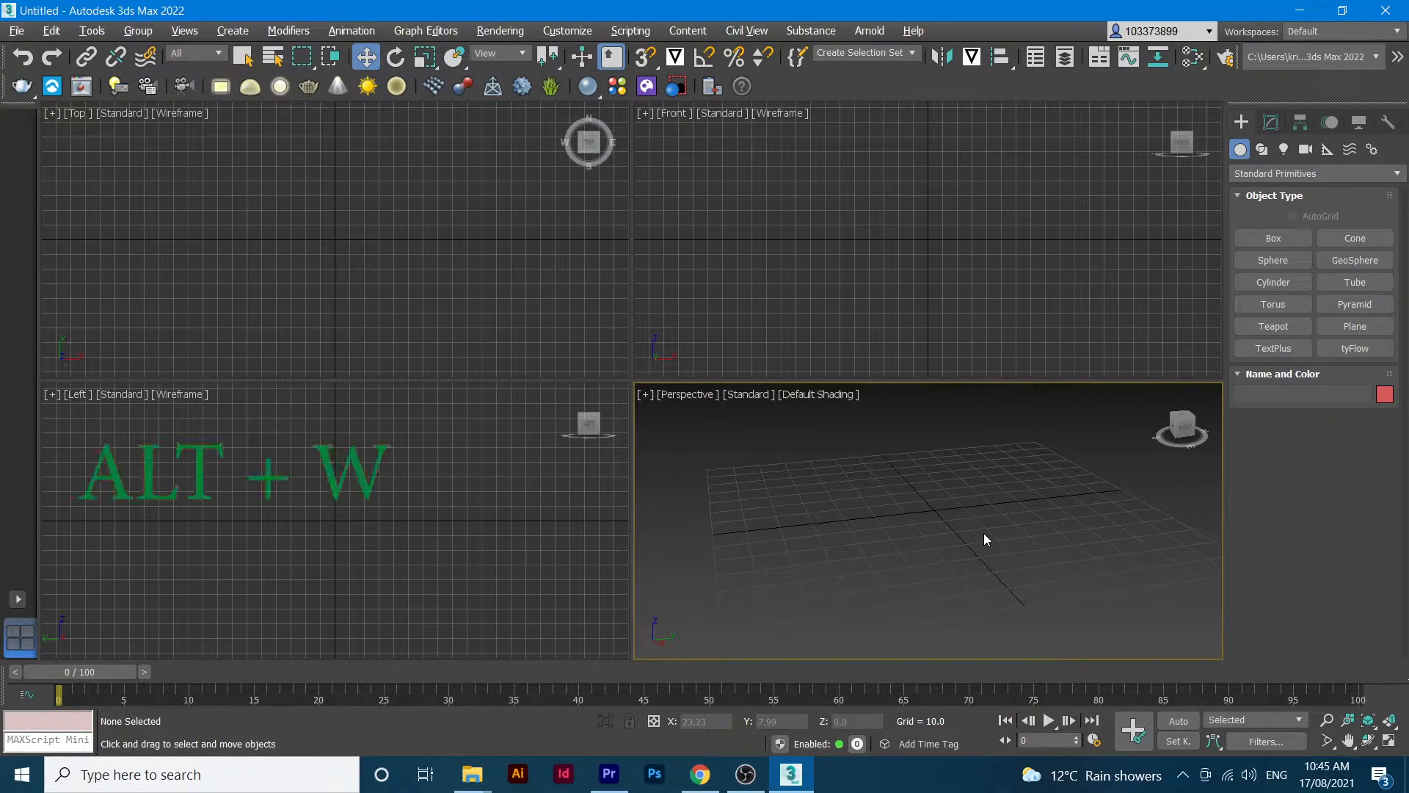
- Maximize and restore the Perspective viewport, and do the same with the Top viewport
key(alt+w)
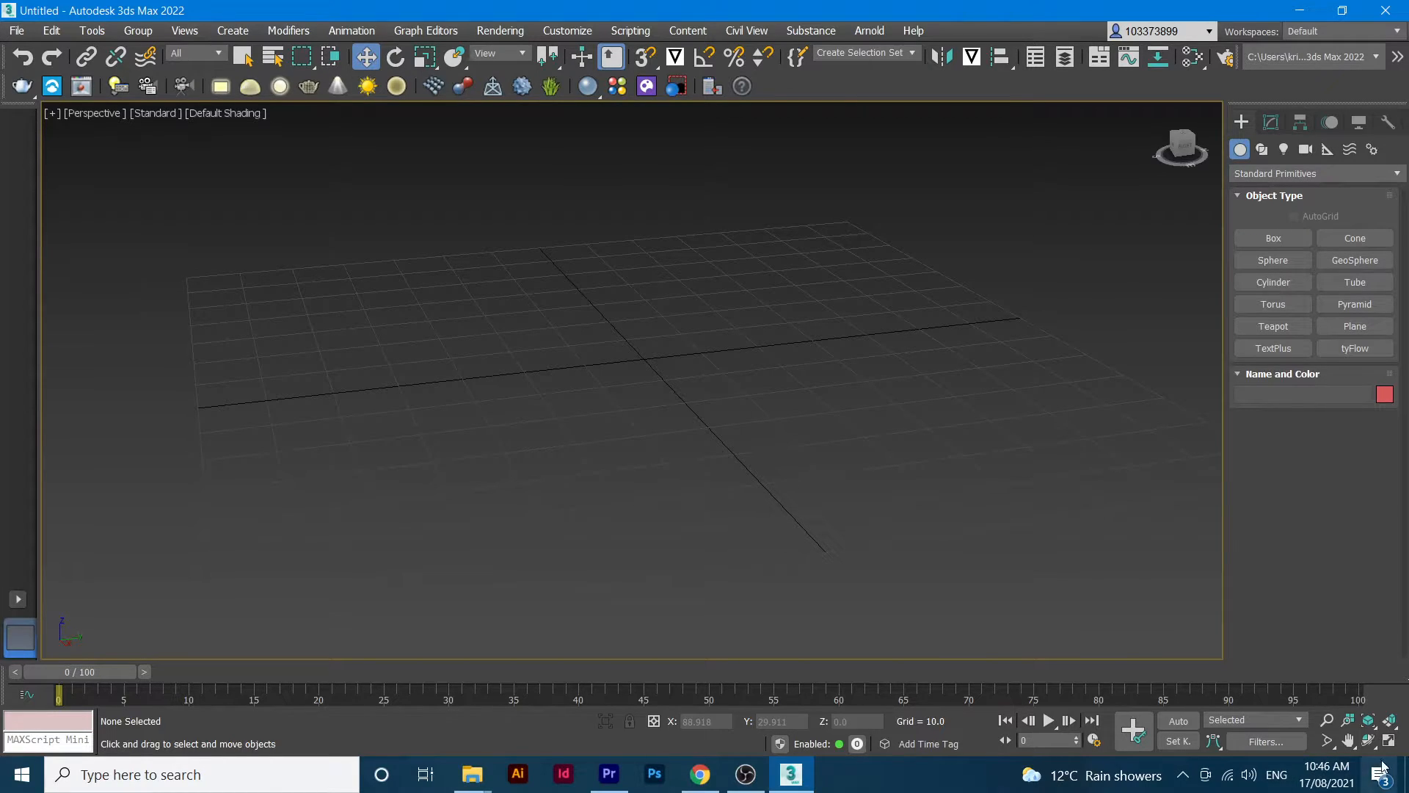
key(alt+w)
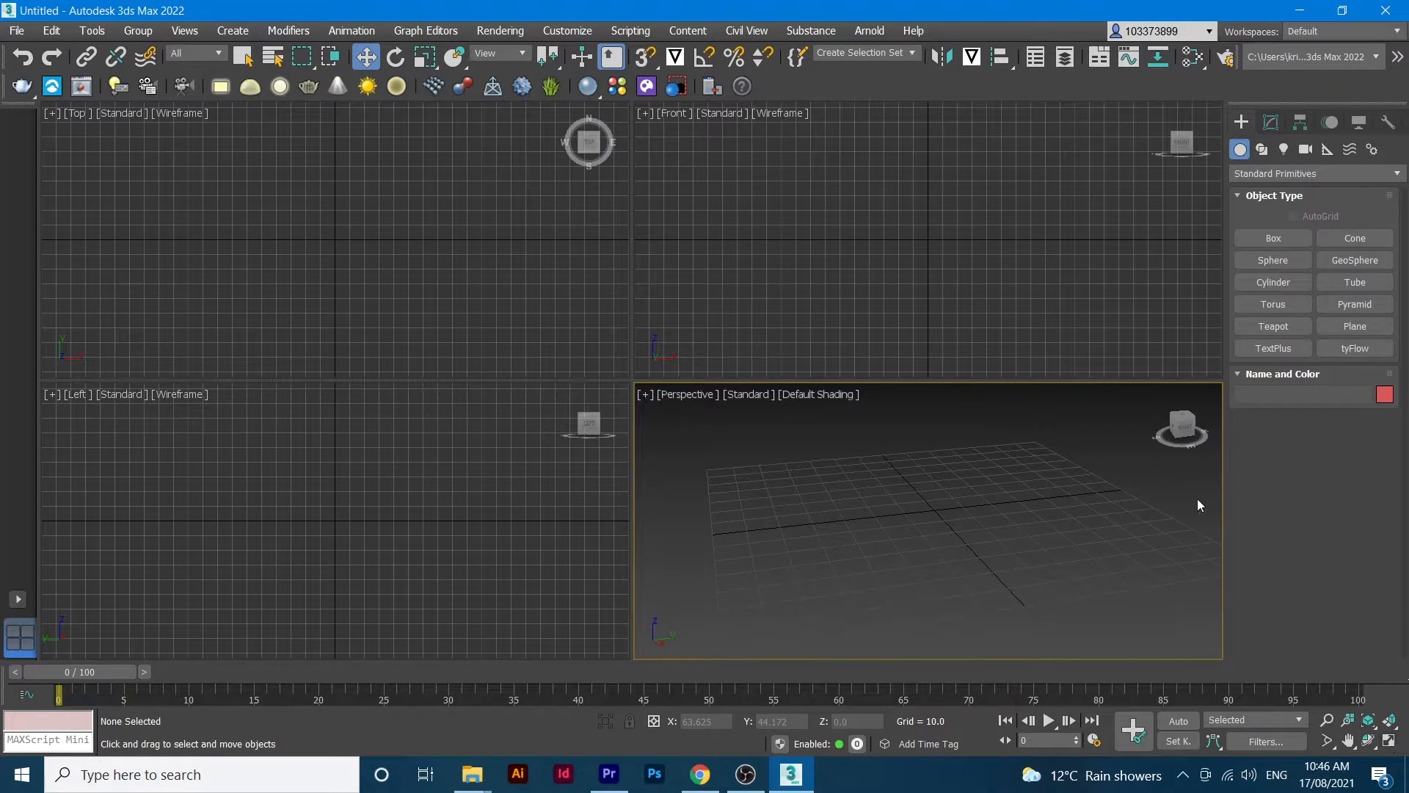
click(415, 257)
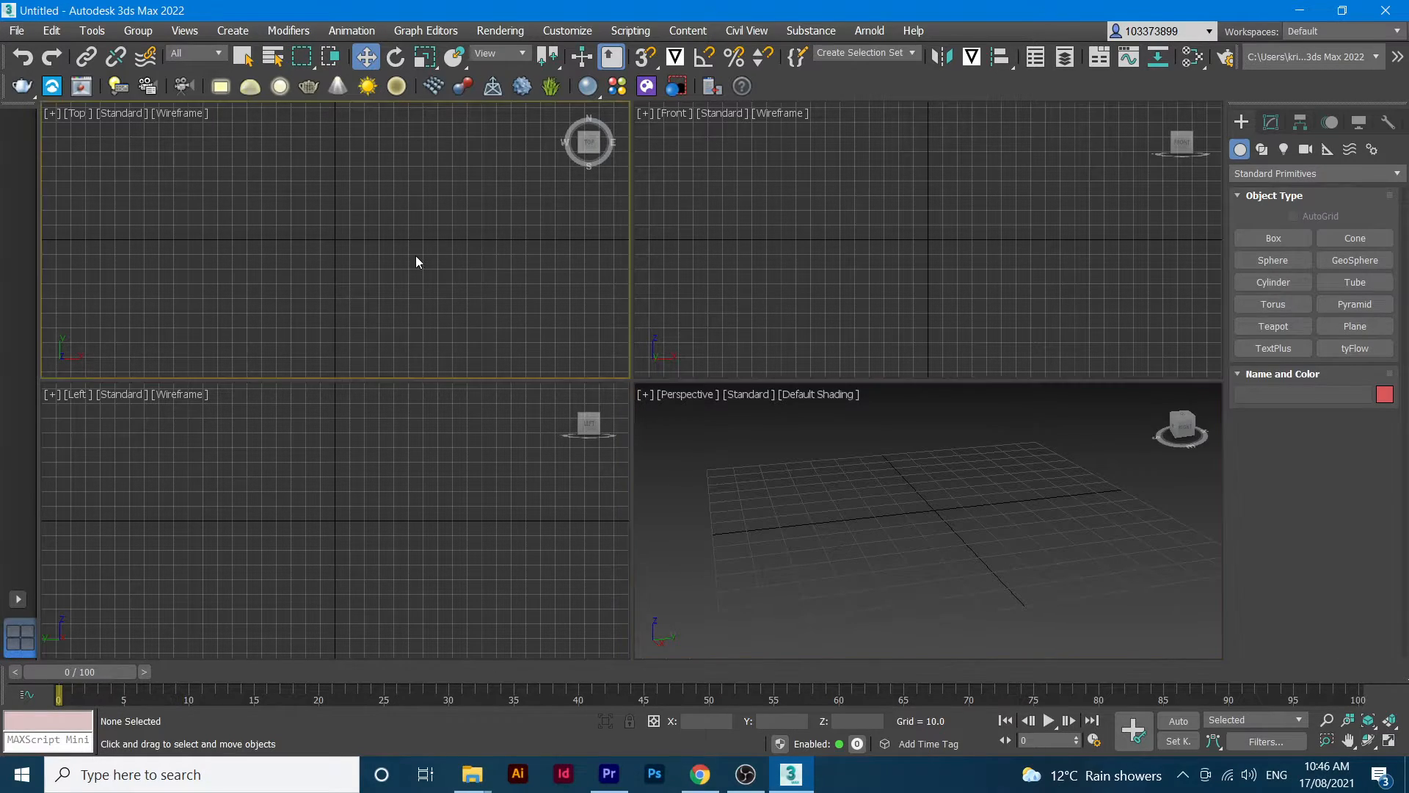
click(1390, 741)
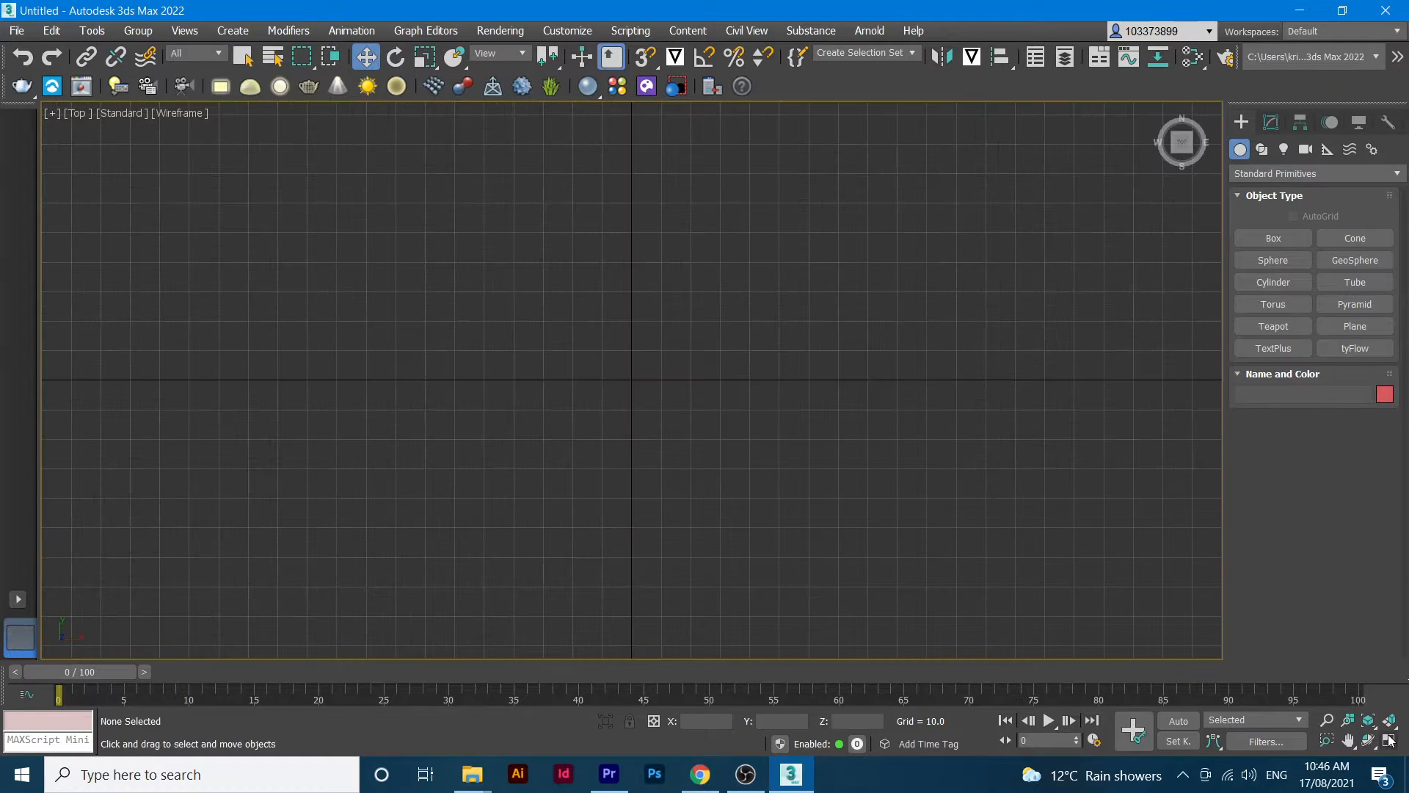
click(1389, 741)
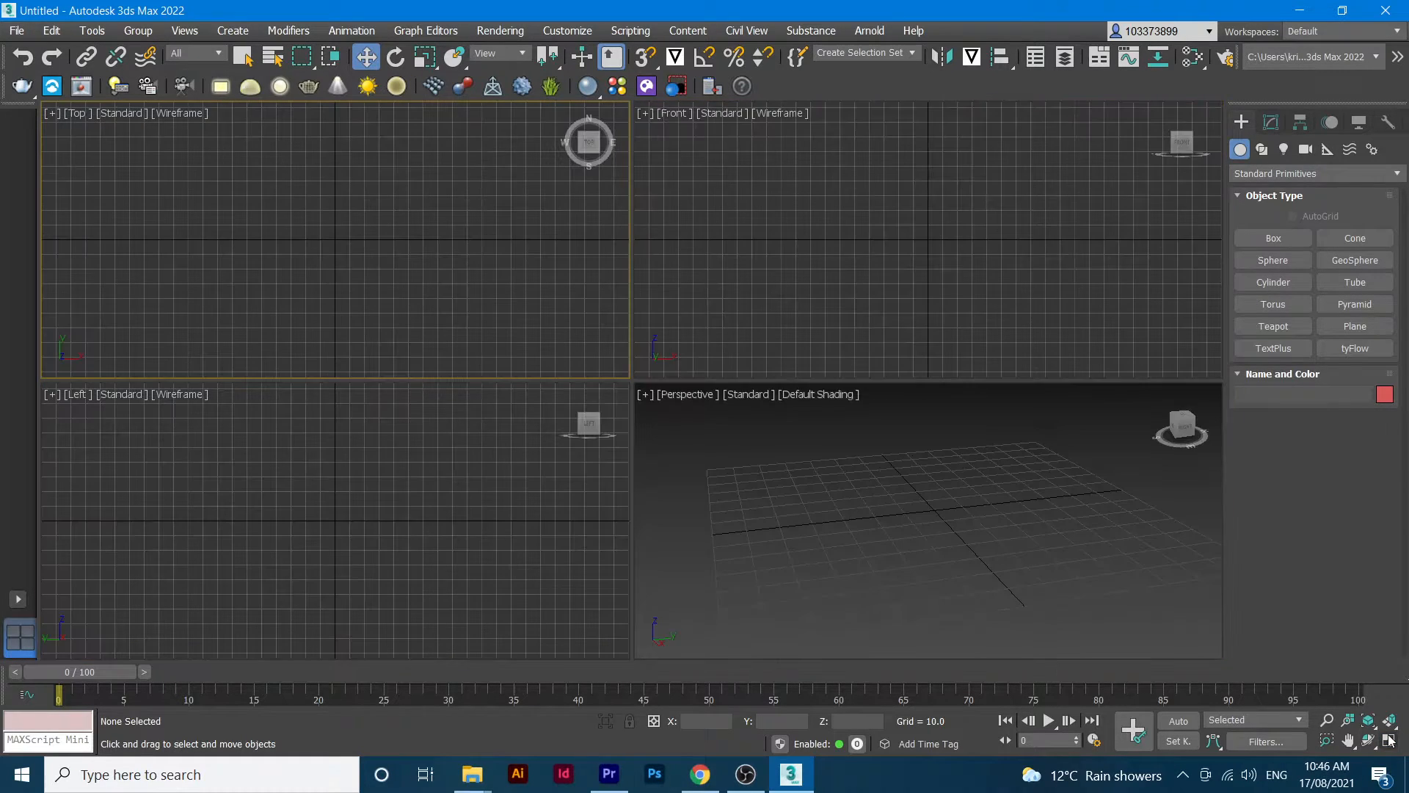
- Create a box about 49.6 long, 54.5 wide and 33.9 high at the centre of the Perspective viewport's grid
click(947, 517)
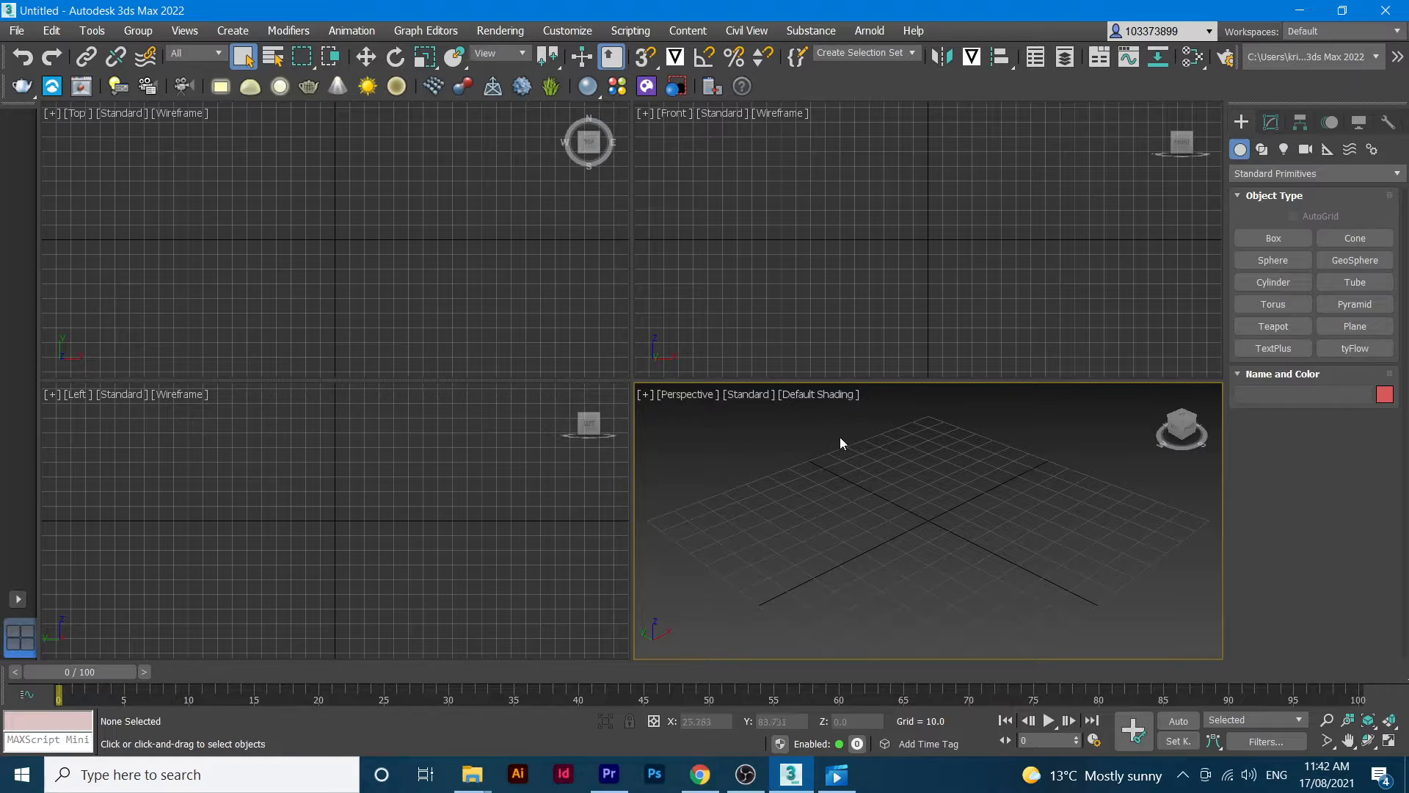
click(1284, 236)
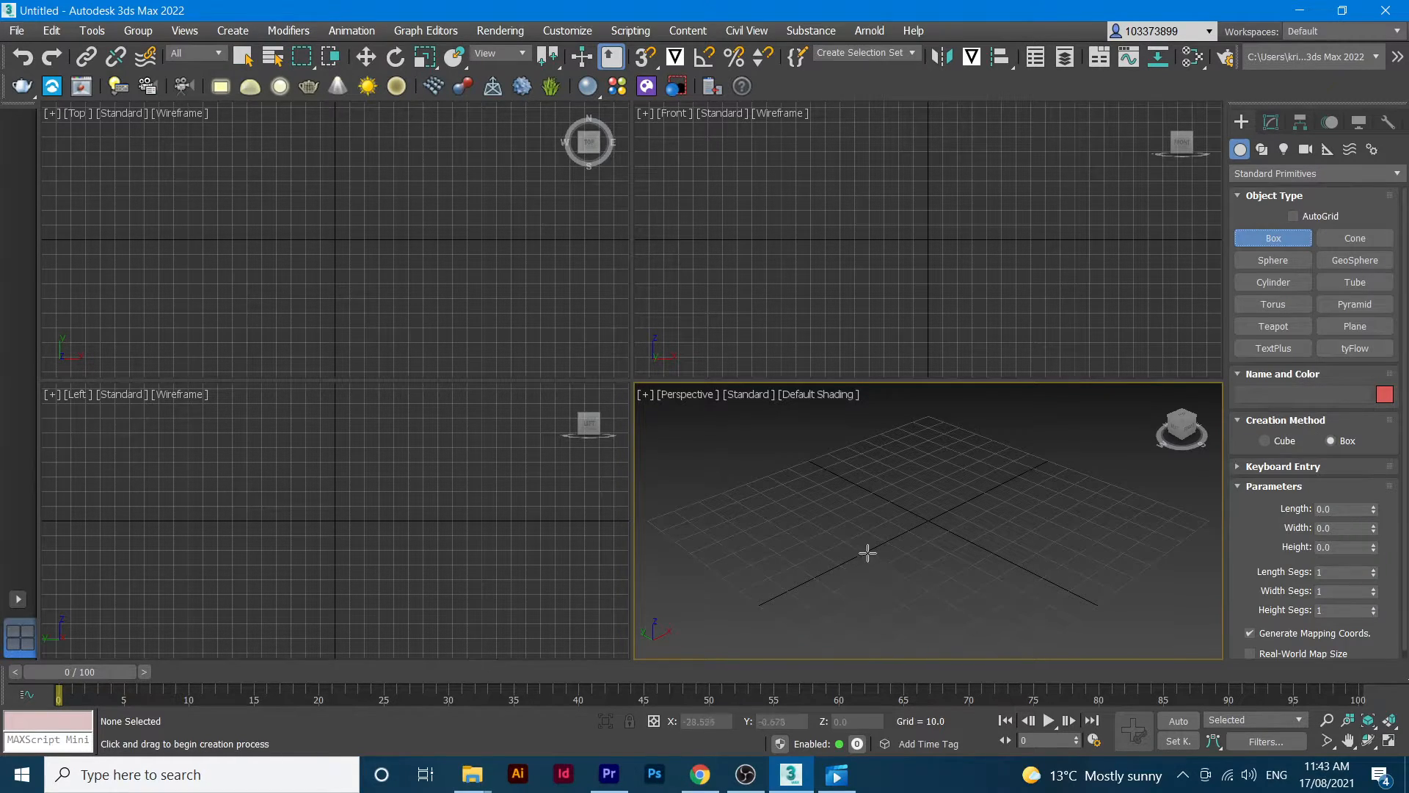
drag(847, 541, 1062, 528)
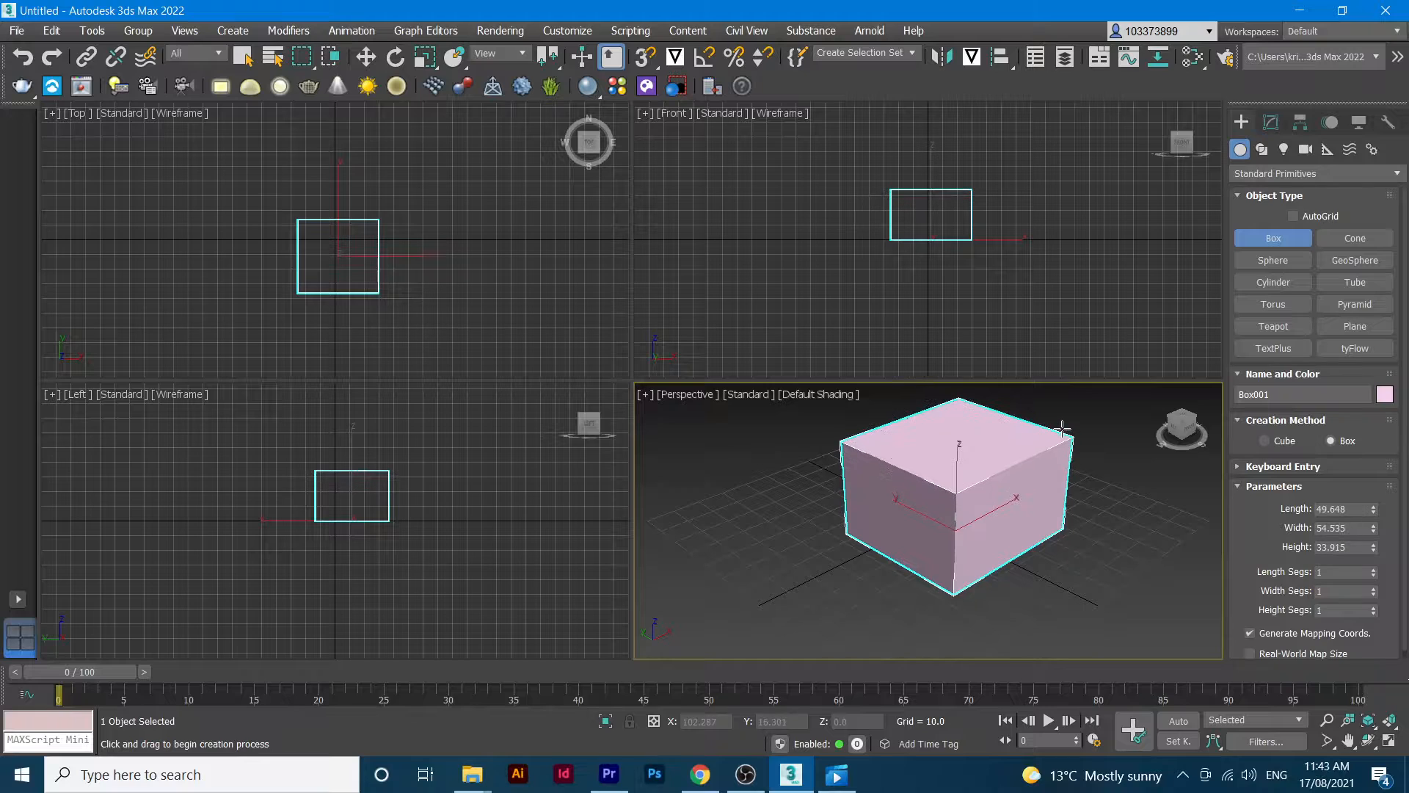
click(1063, 428)
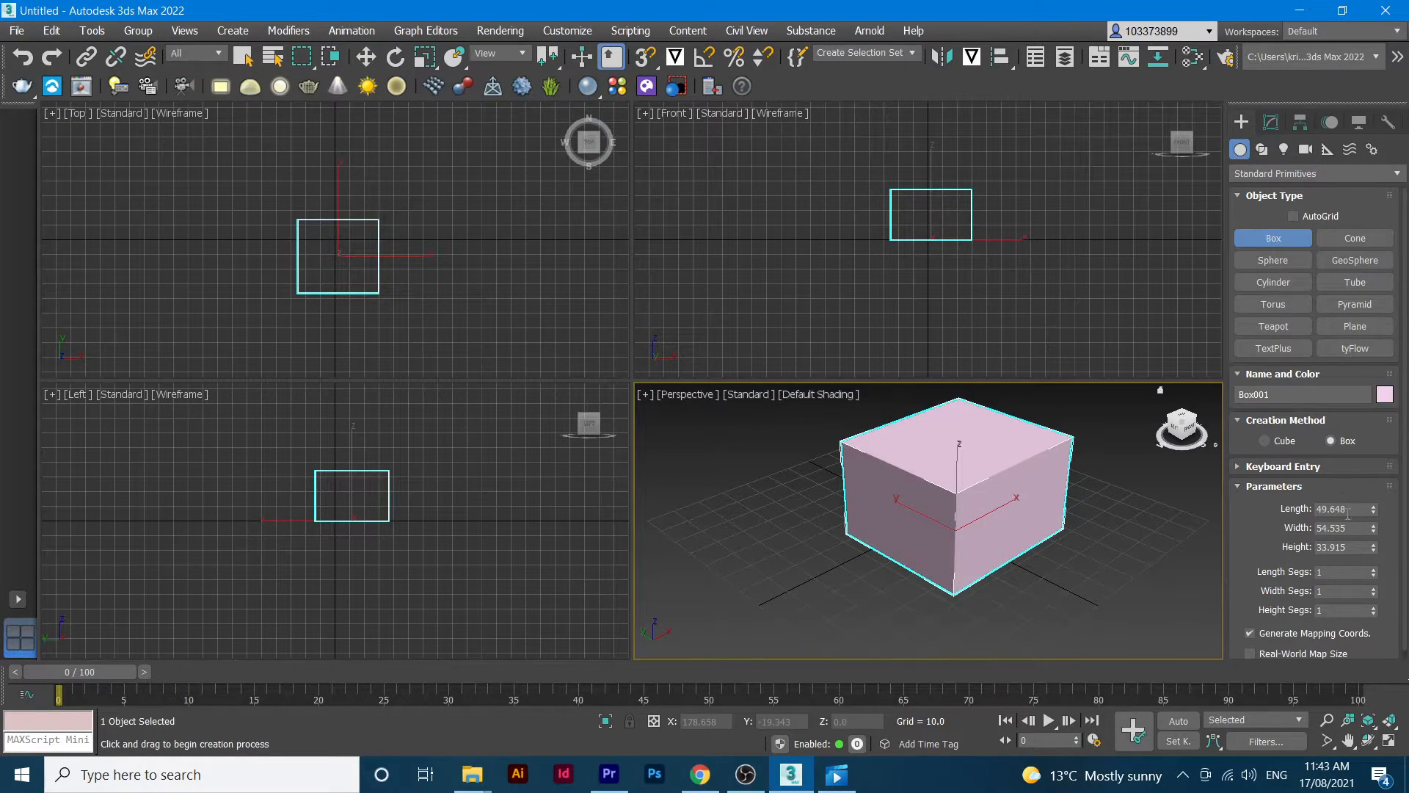
- Set the box's length, width and height each to 30
drag(1351, 511, 1257, 482)
text(30)
click(1332, 528)
double_click(1353, 528)
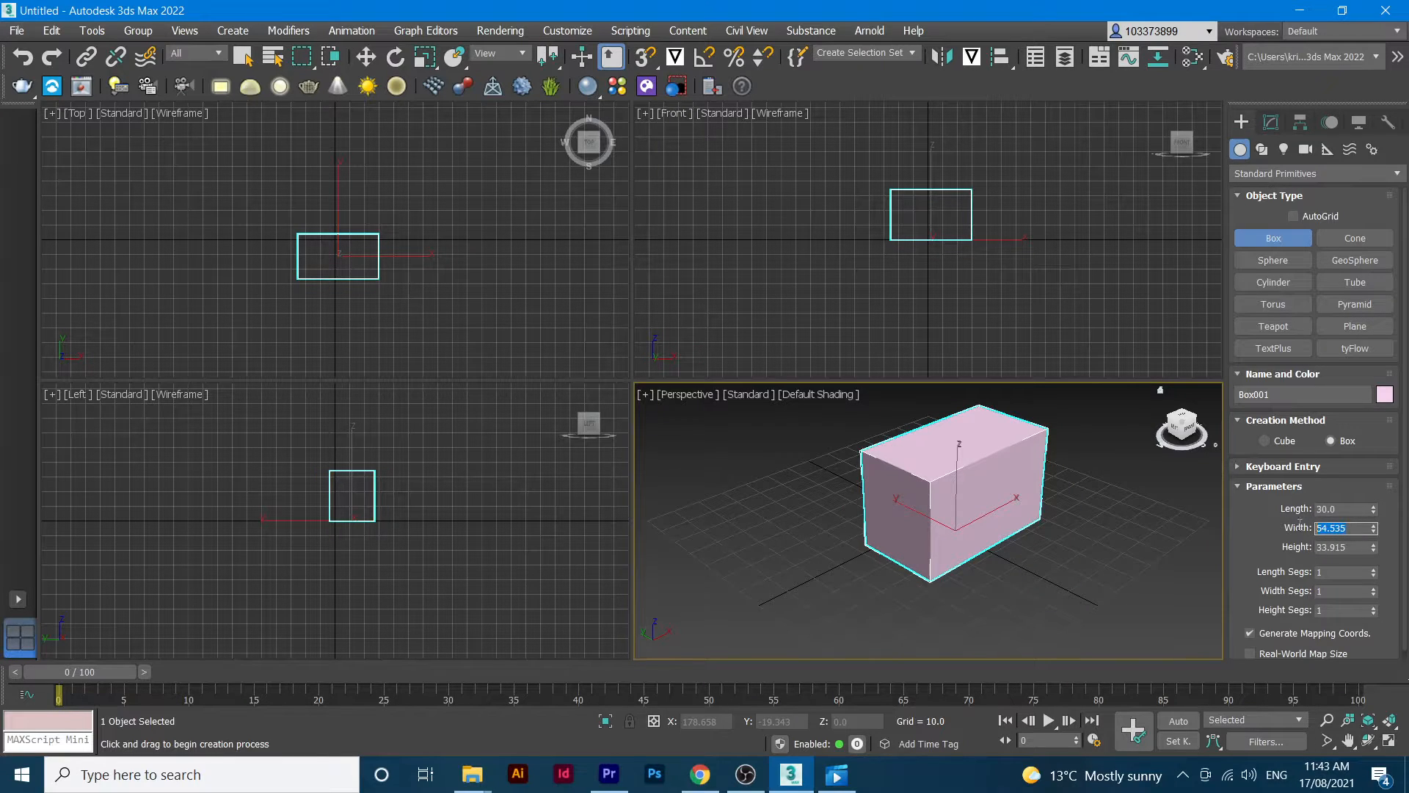
text(30)
key(Tab)
text(30)
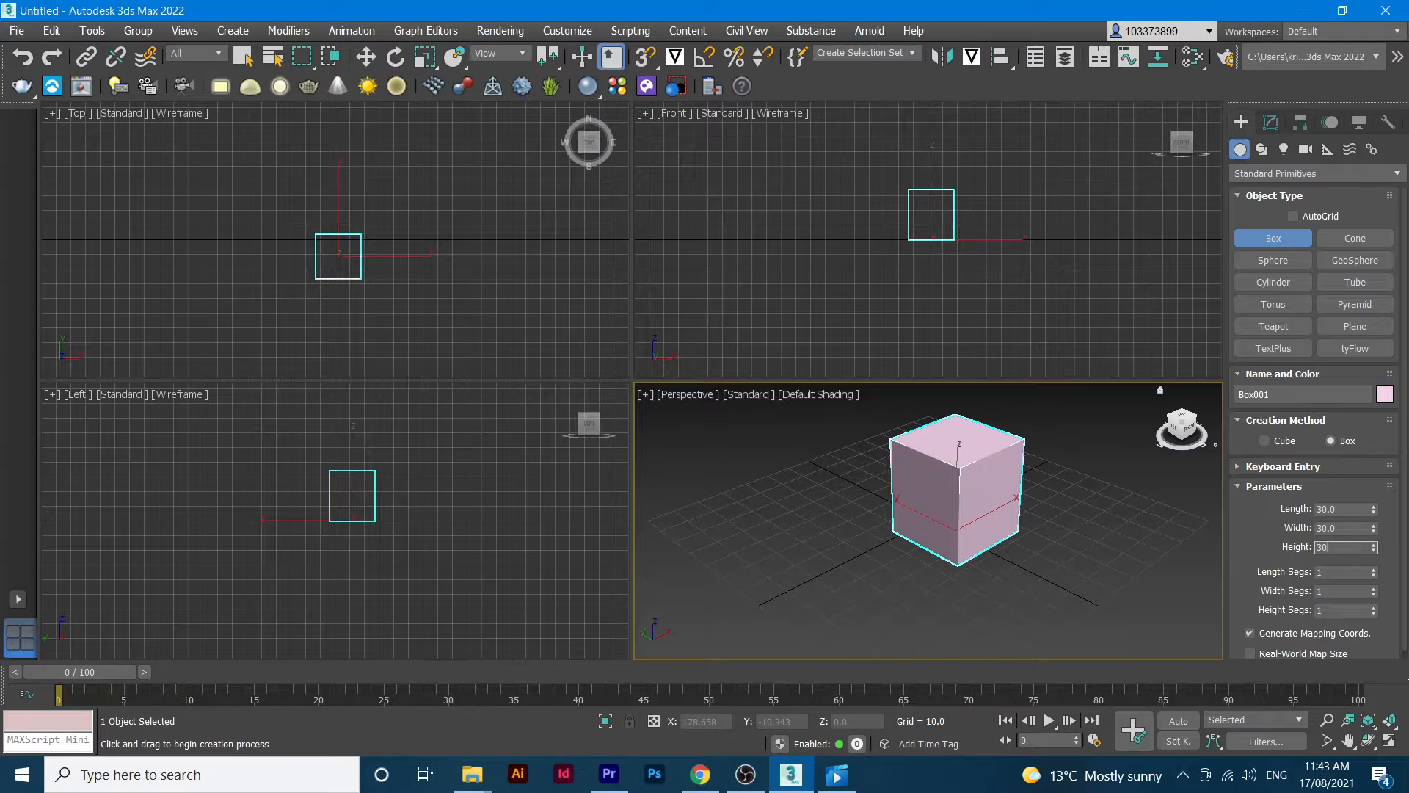
key(Return)
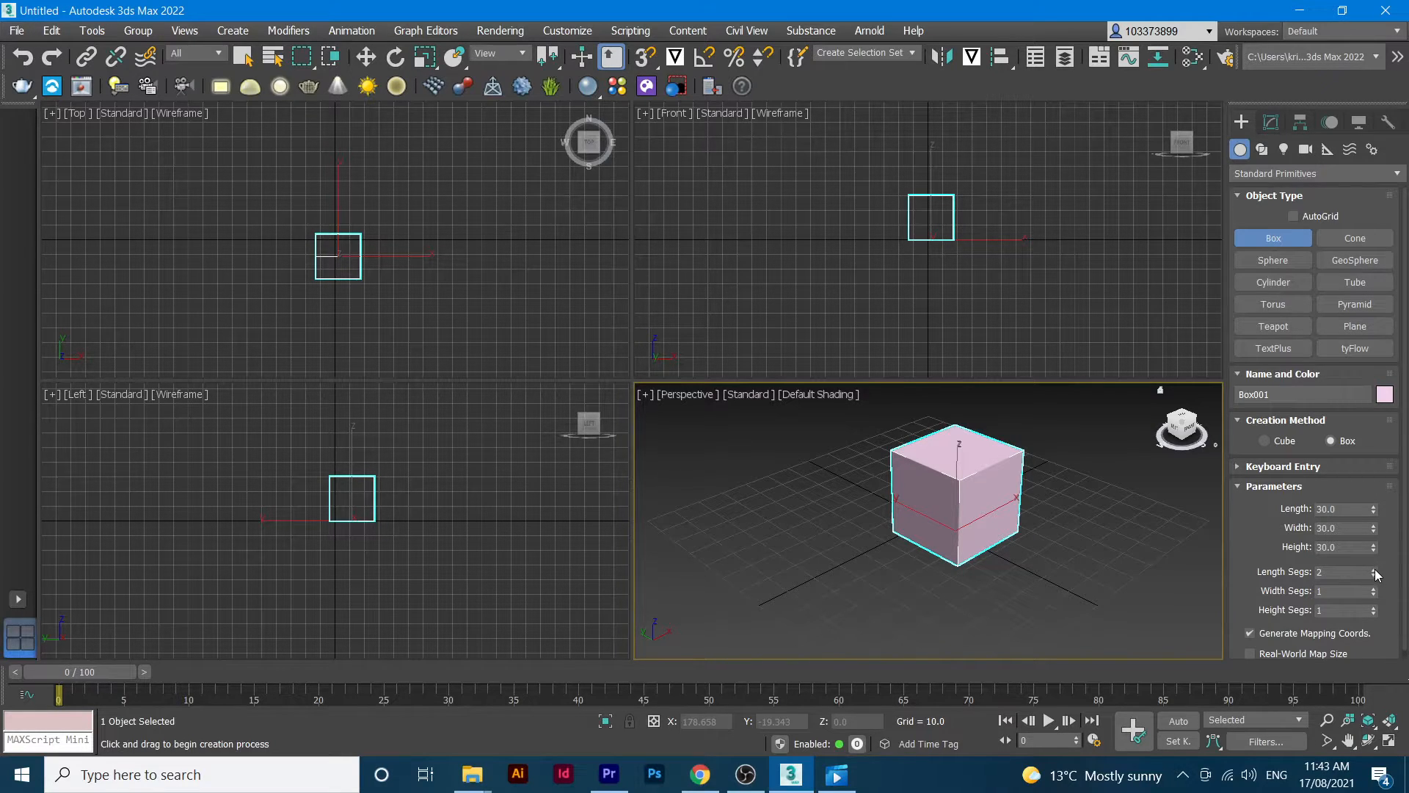
- Set the box's length segments to 5
click(1375, 571)
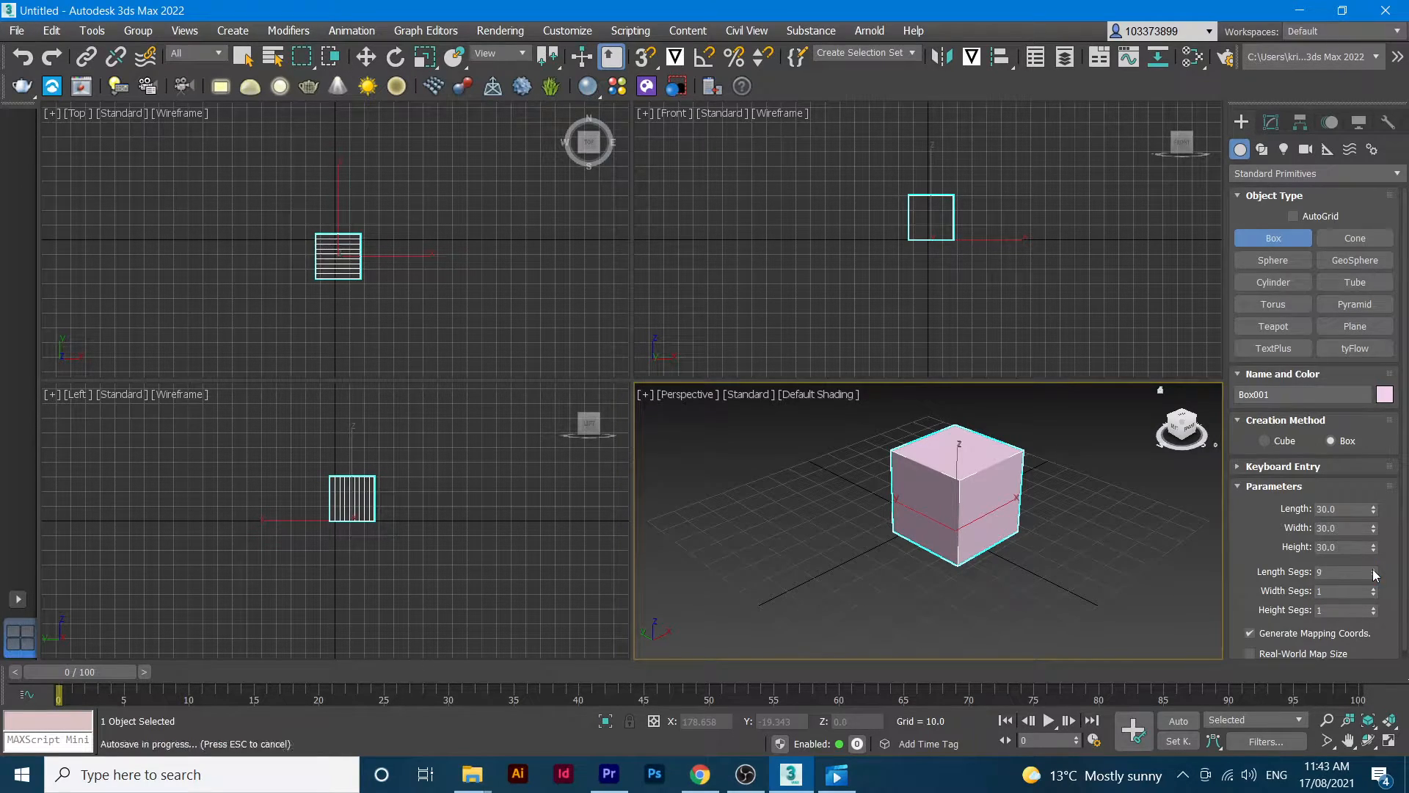
click(1375, 577)
click(1375, 577)
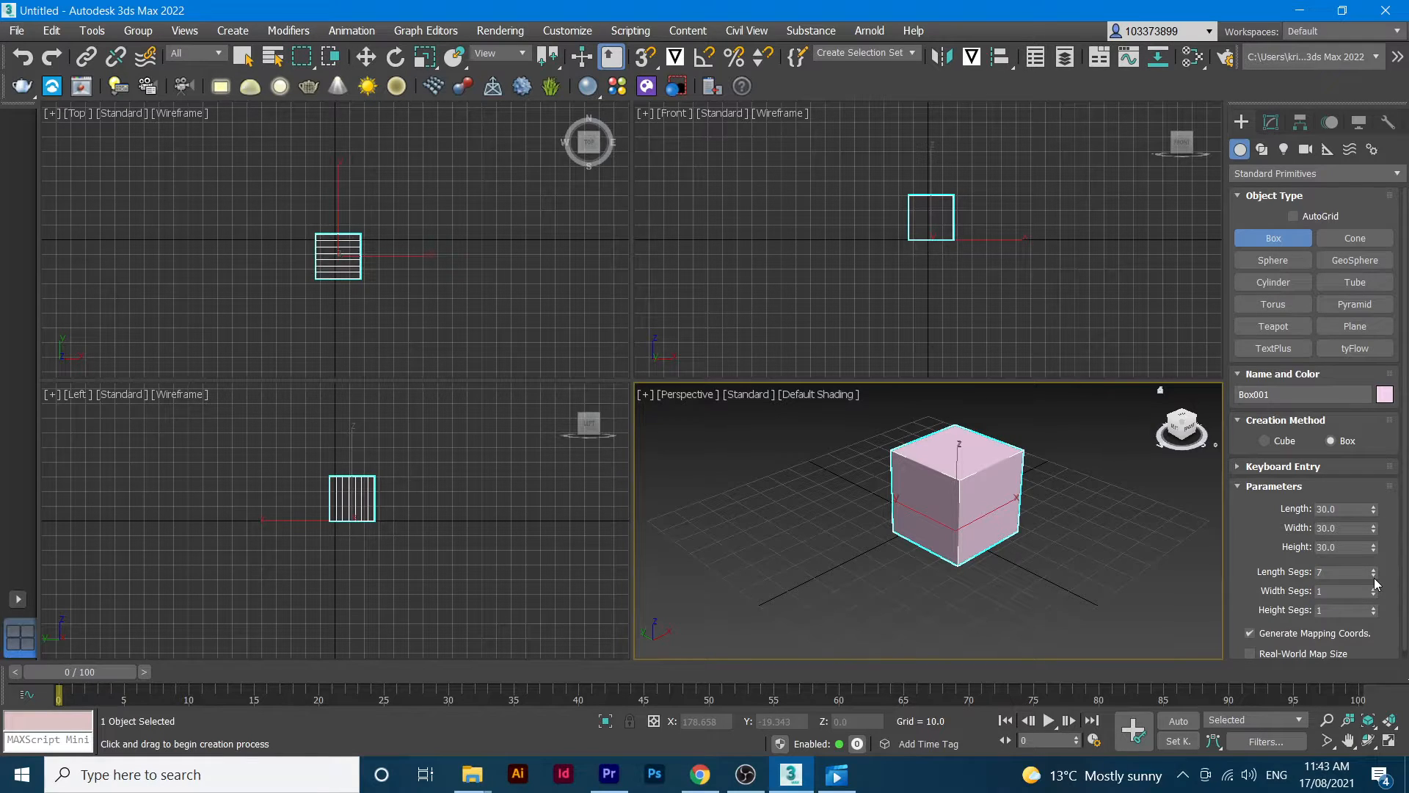
click(1375, 577)
click(1375, 577)
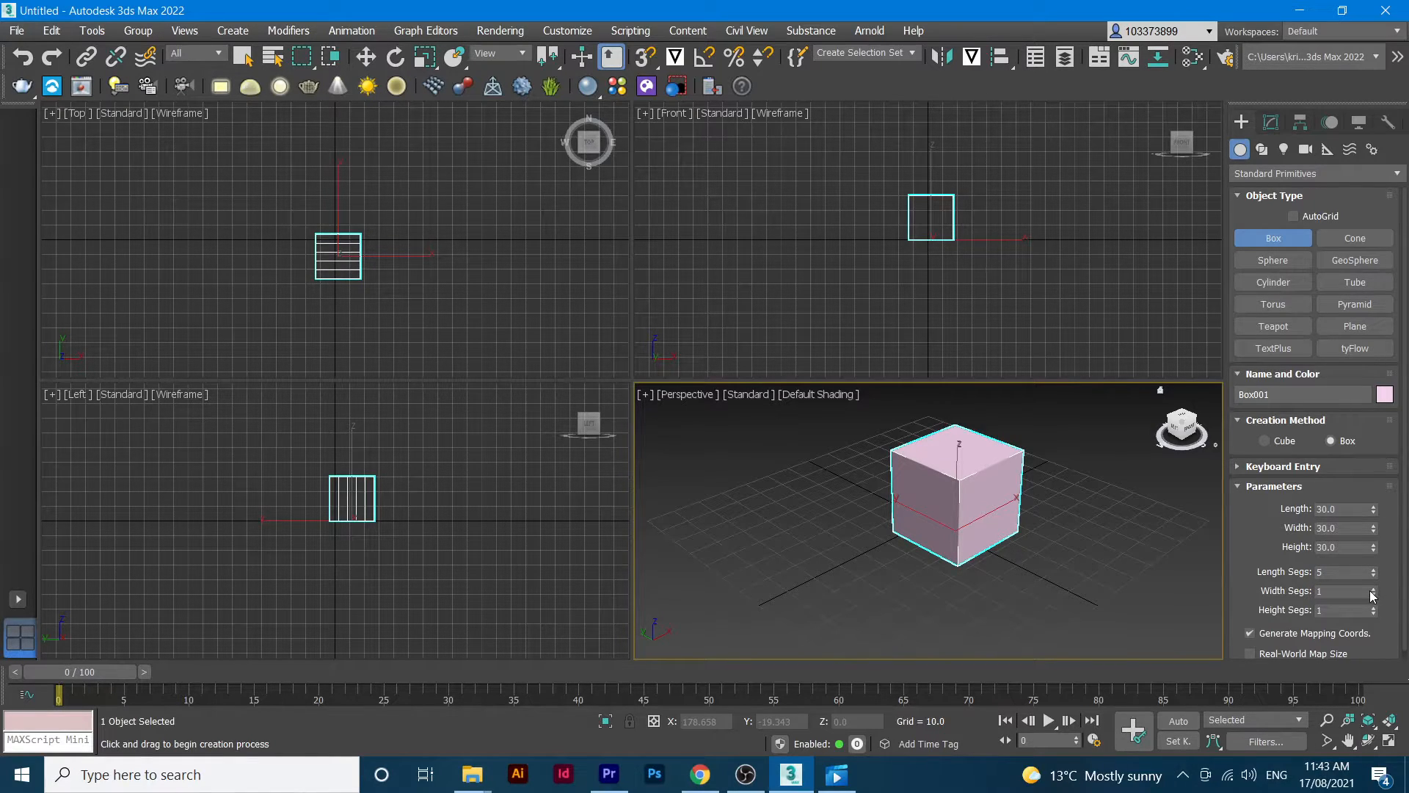
- Set the box's width segments and height segments each to 5
click(1373, 588)
click(1373, 588)
click(1374, 588)
click(1374, 589)
click(1373, 588)
click(1374, 594)
click(1375, 607)
click(1374, 607)
click(1374, 608)
click(1375, 607)
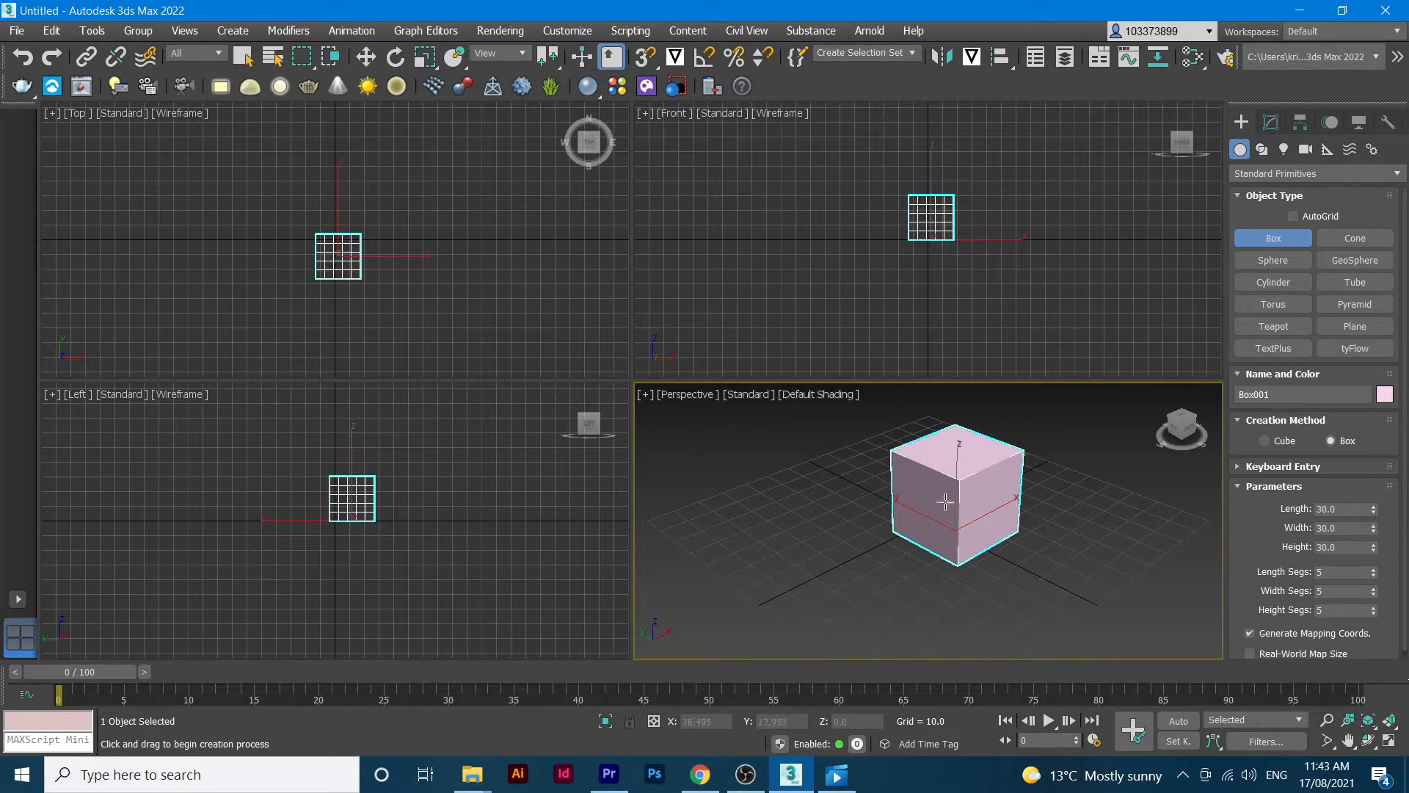
- Switch on Edged Faces shading in the Perspective viewport so the box's segments are drawn
click(848, 397)
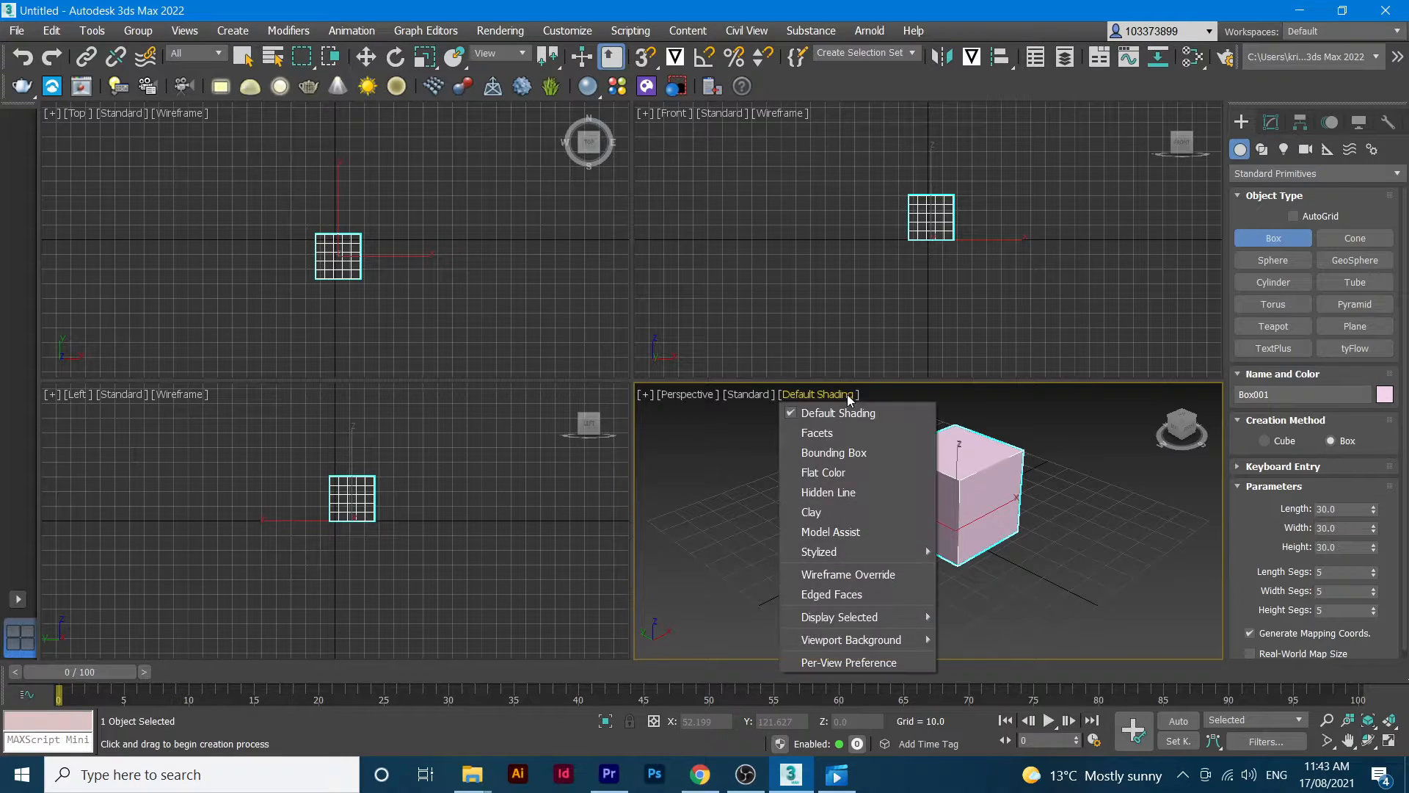
click(827, 593)
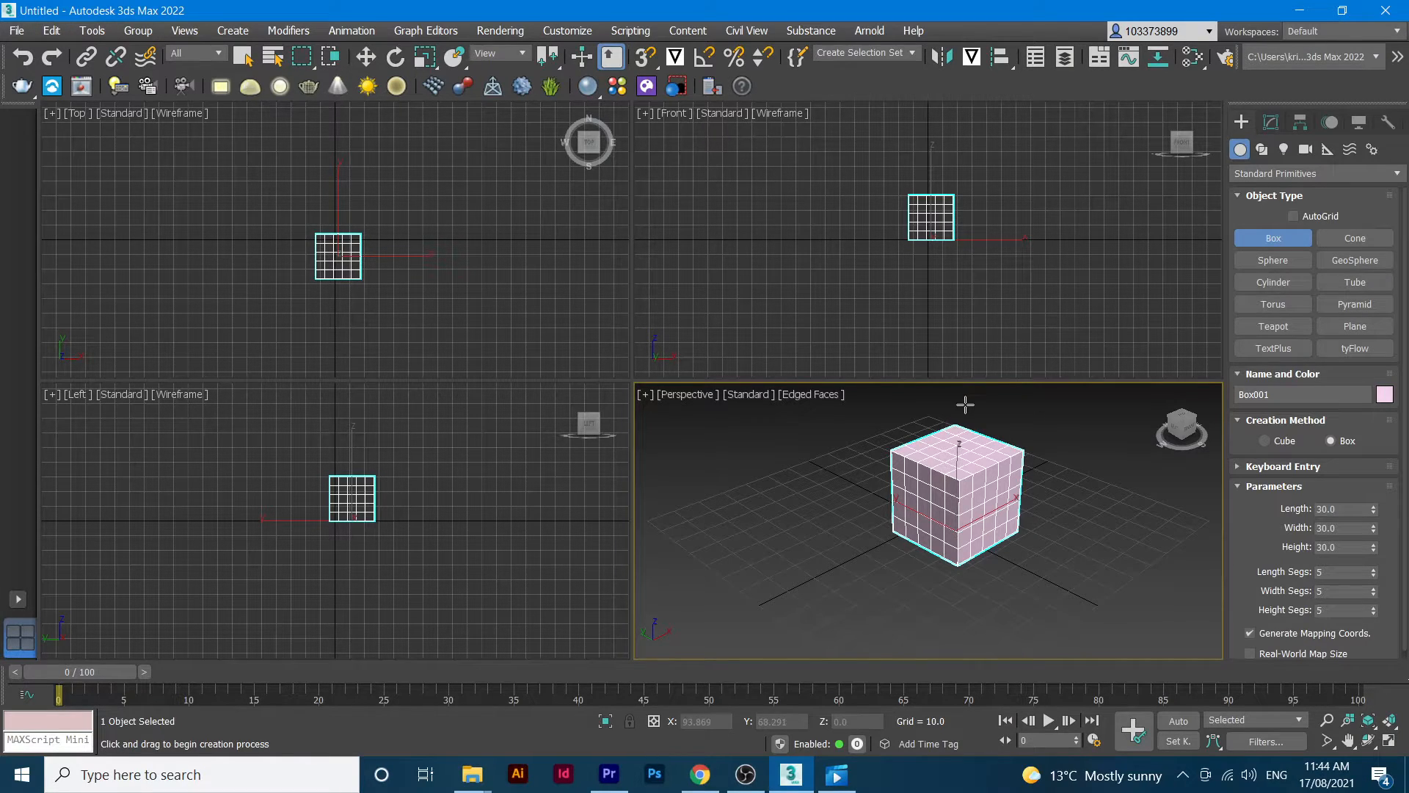
click(55, 30)
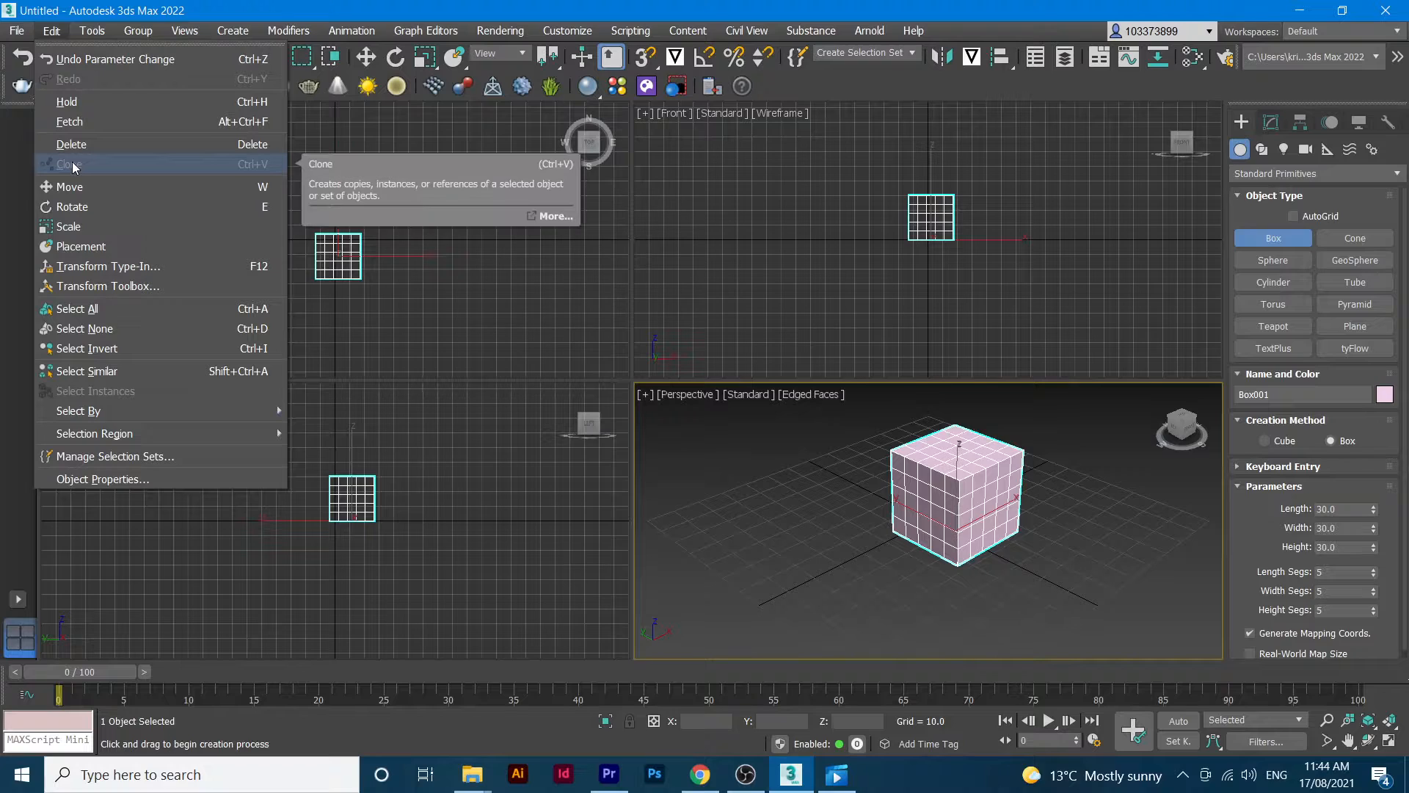
click(980, 504)
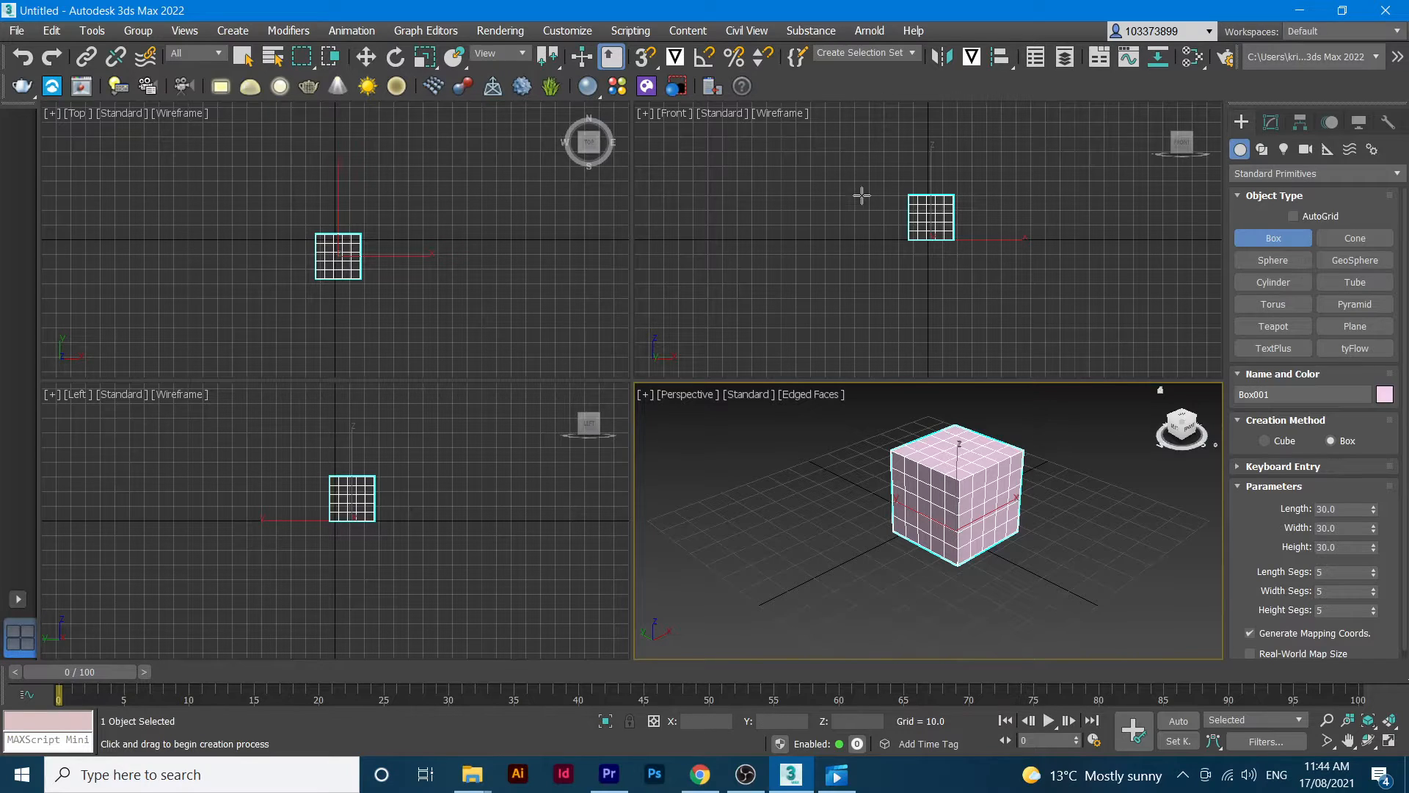
- Open the Layer Explorer and select the box in its list, keeping its name
click(1062, 61)
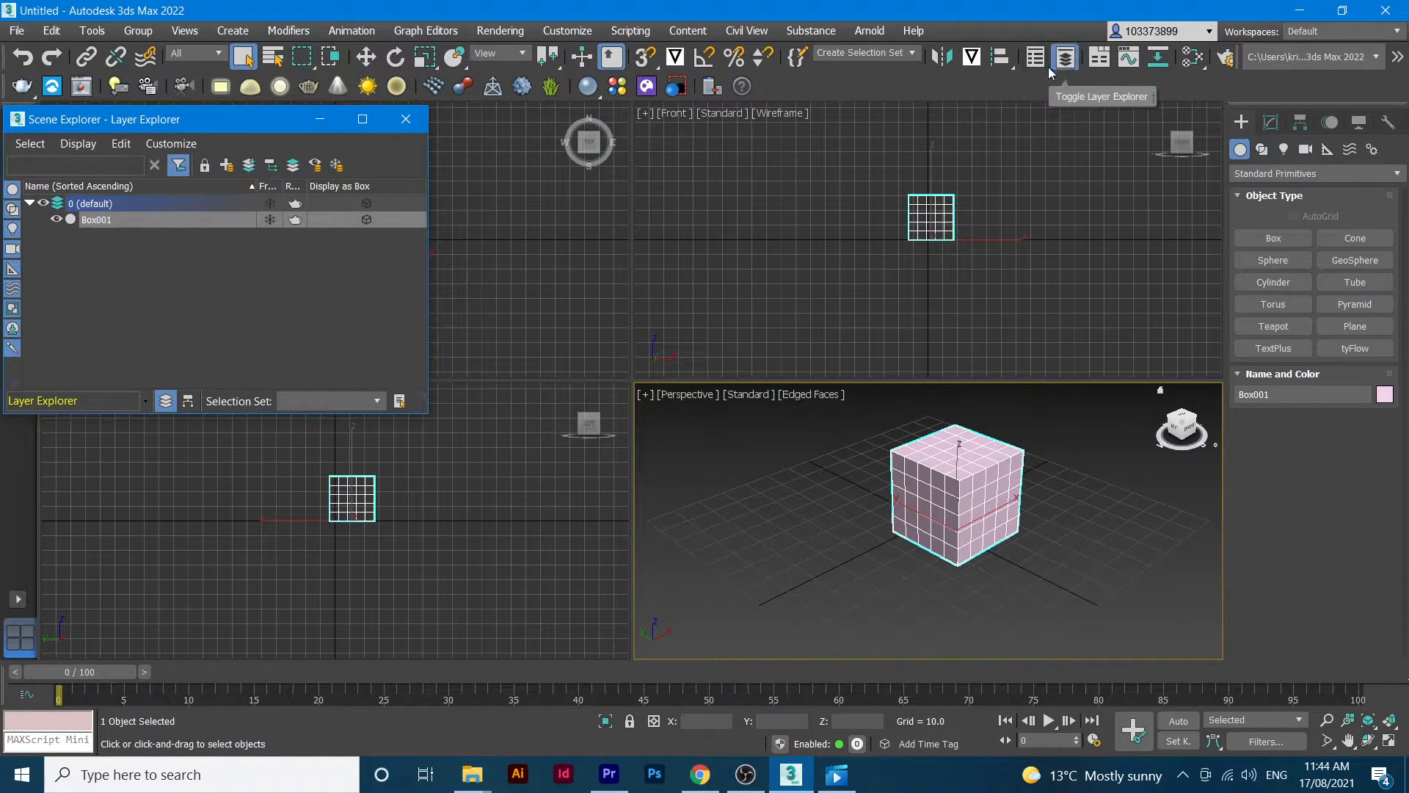
click(137, 221)
click(137, 222)
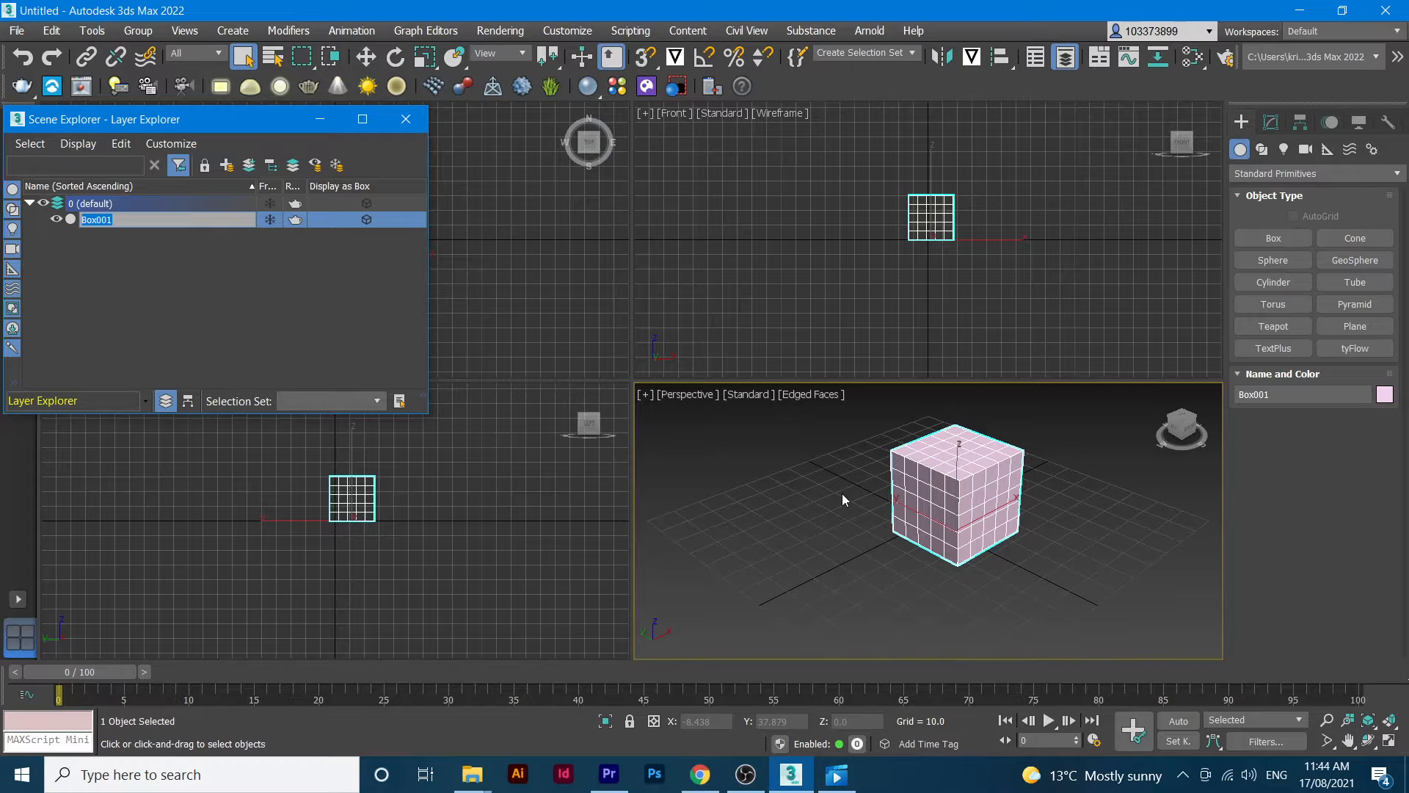
text(w)
key(BackSpace)
key(Escape)
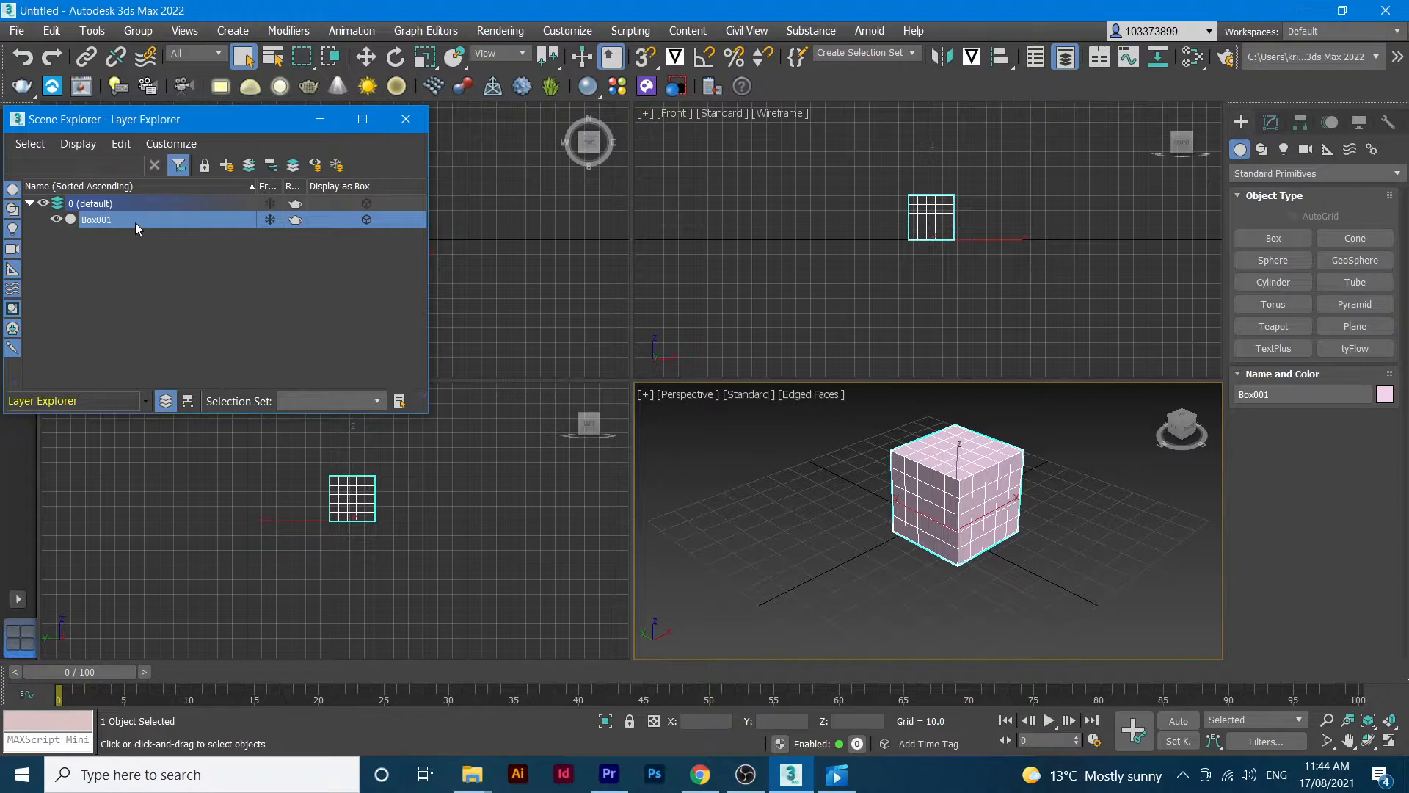
click(135, 222)
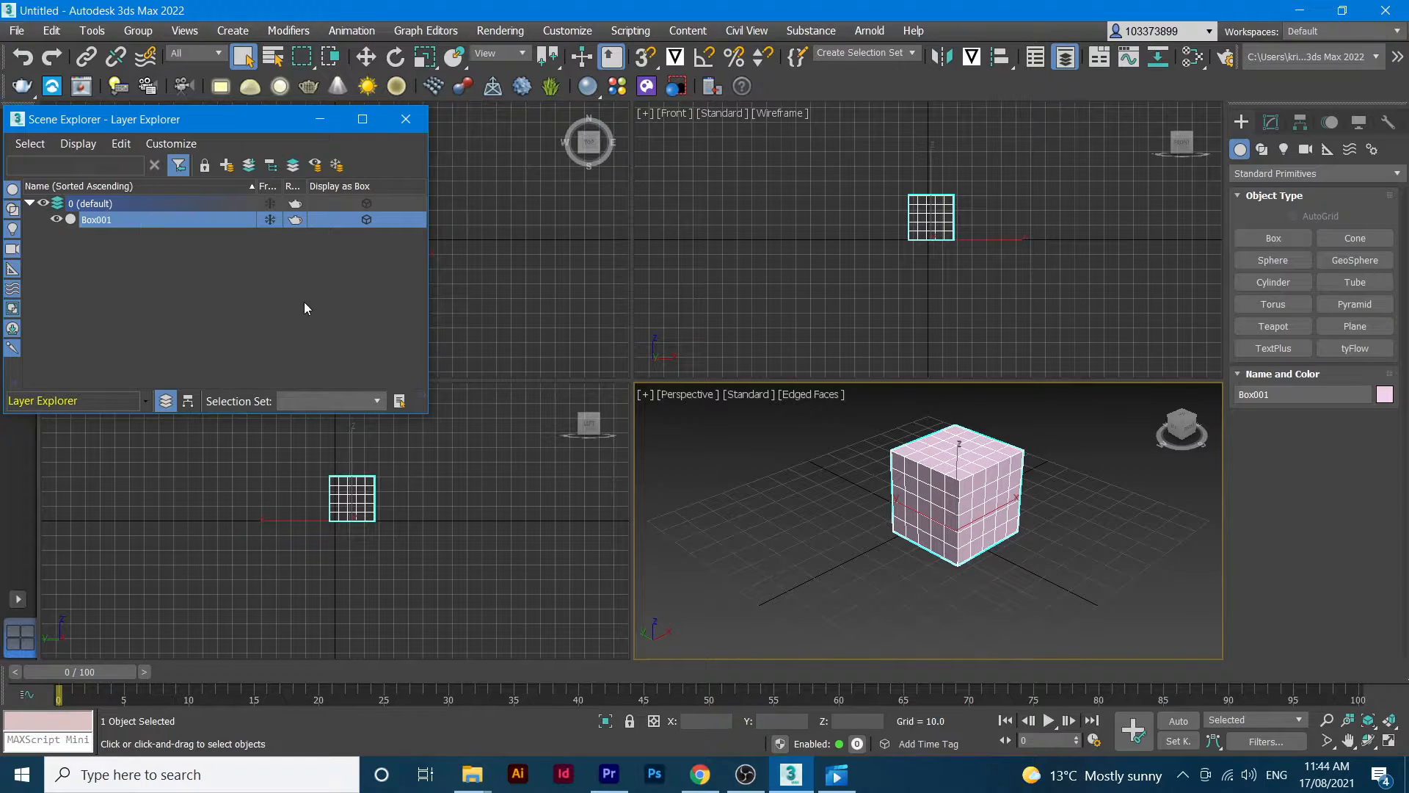
- Clone the box as a Copy and move the clone about 48 units in the negative X direction
click(366, 56)
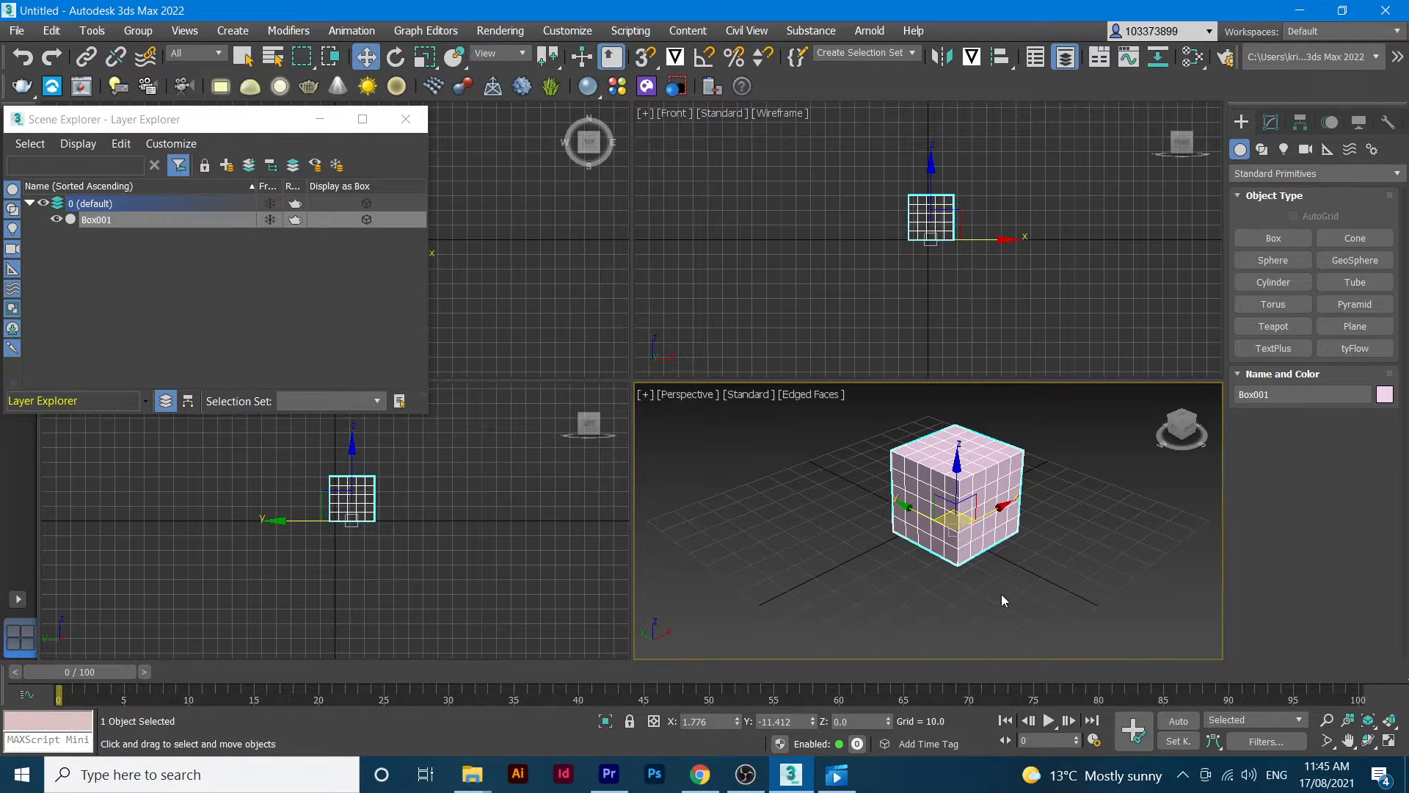
click(51, 31)
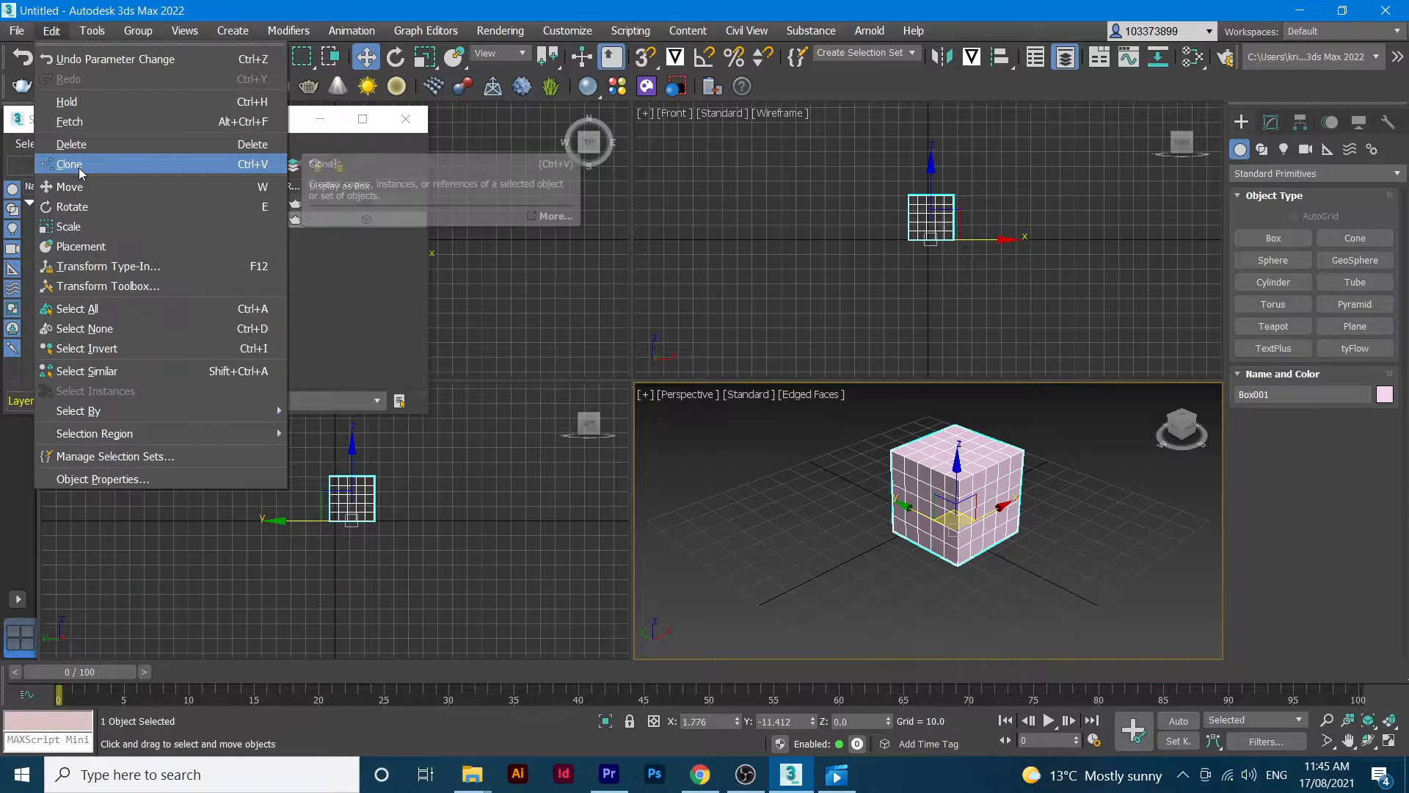
key(Escape)
key(ctrl+v)
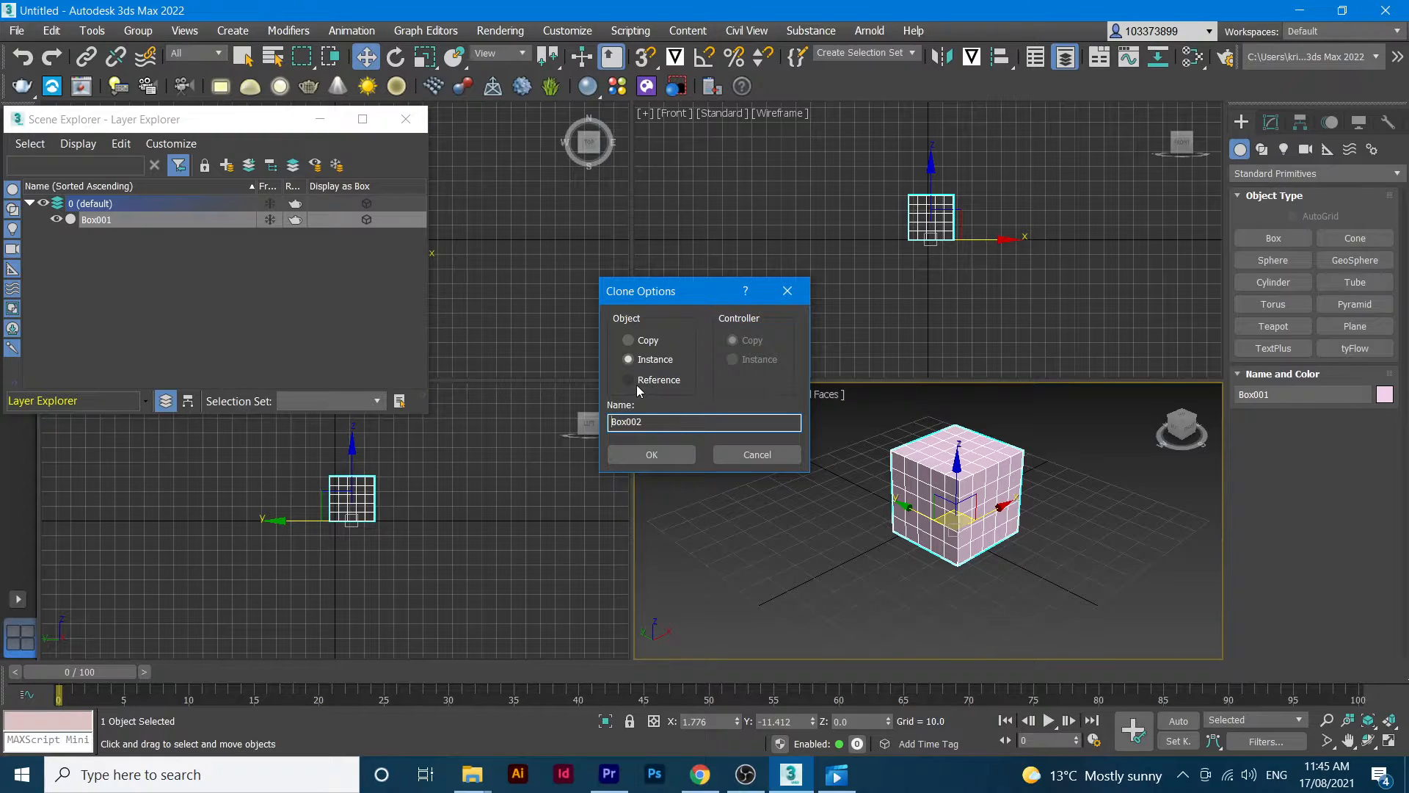
click(640, 341)
click(669, 453)
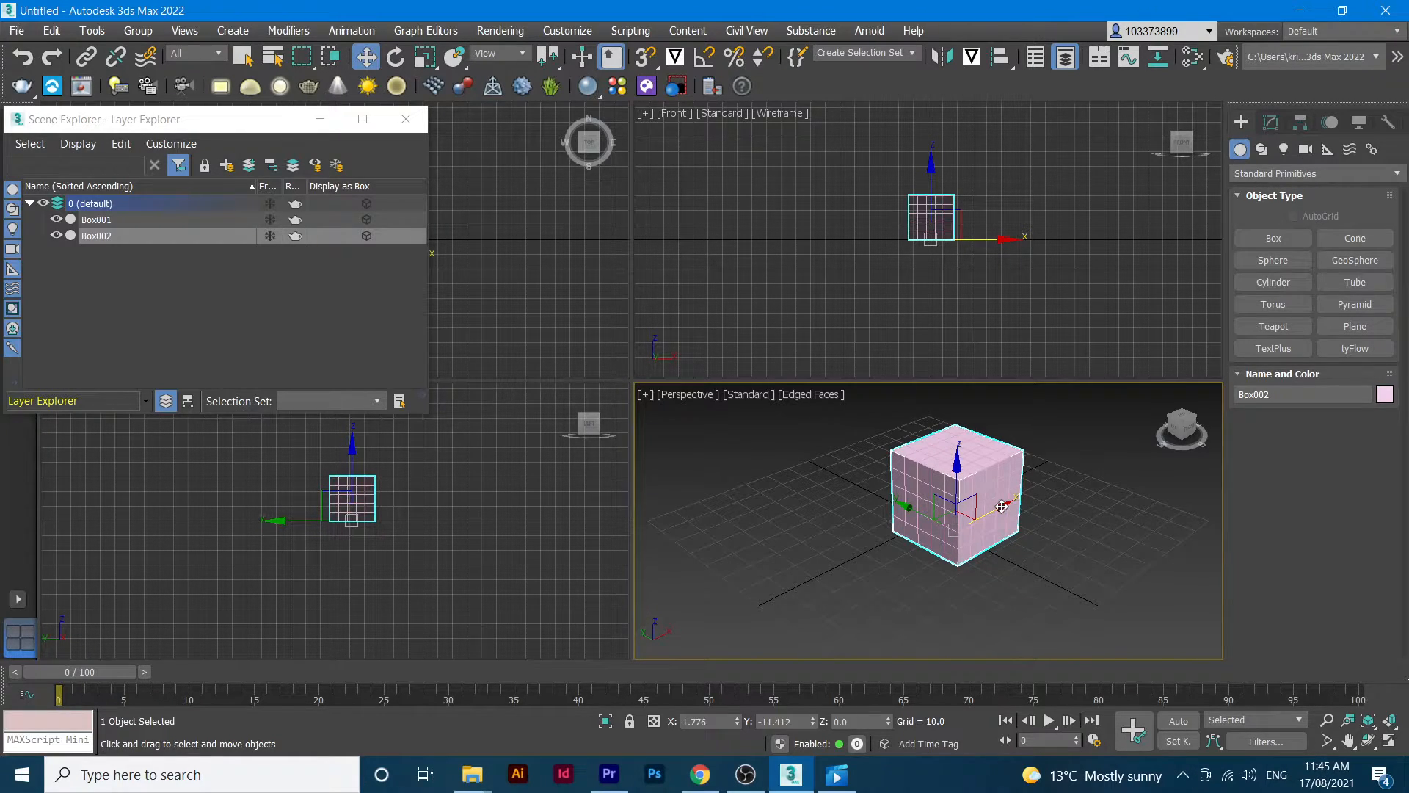
drag(1002, 506, 897, 551)
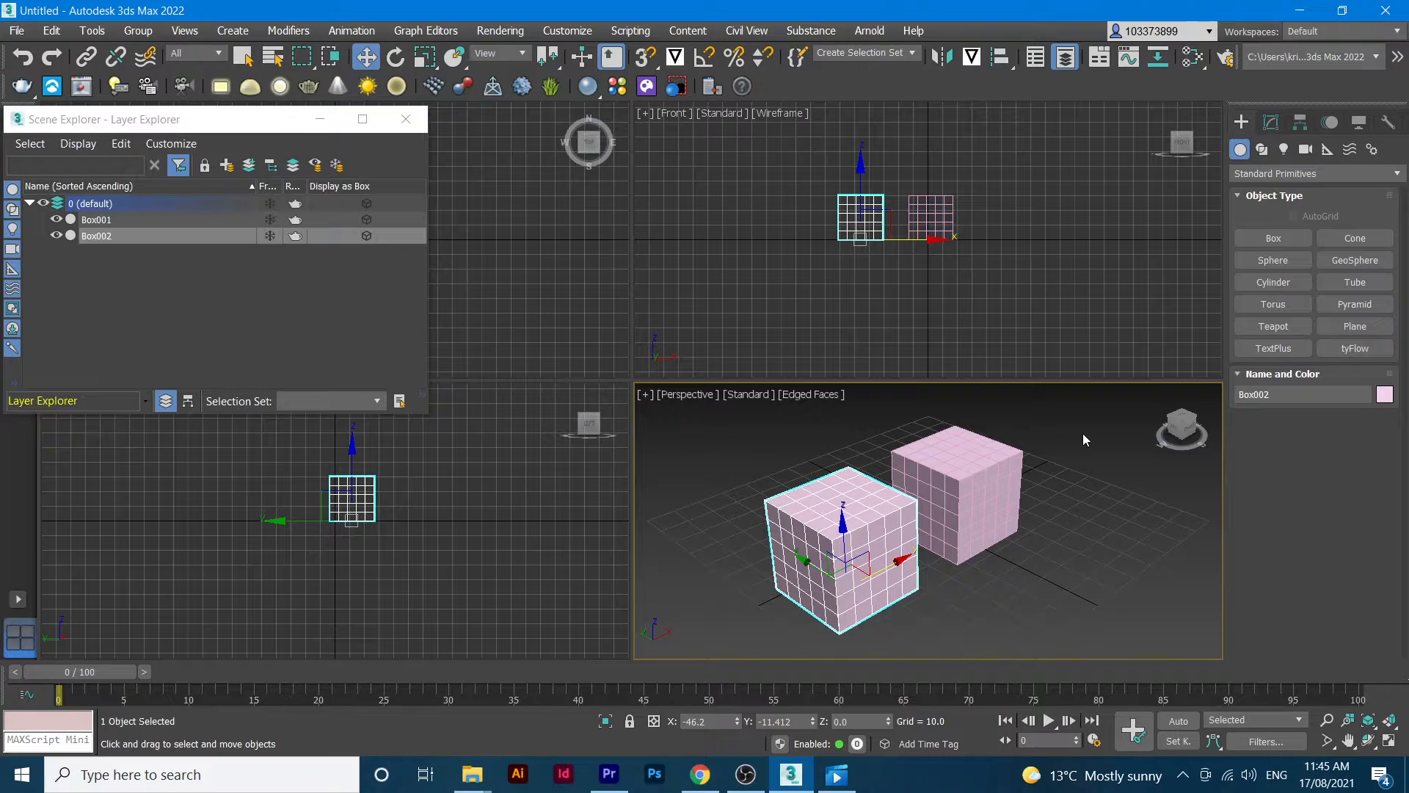
- Change the copied box's object color to a medium cyan blue from the basic colors
click(1384, 396)
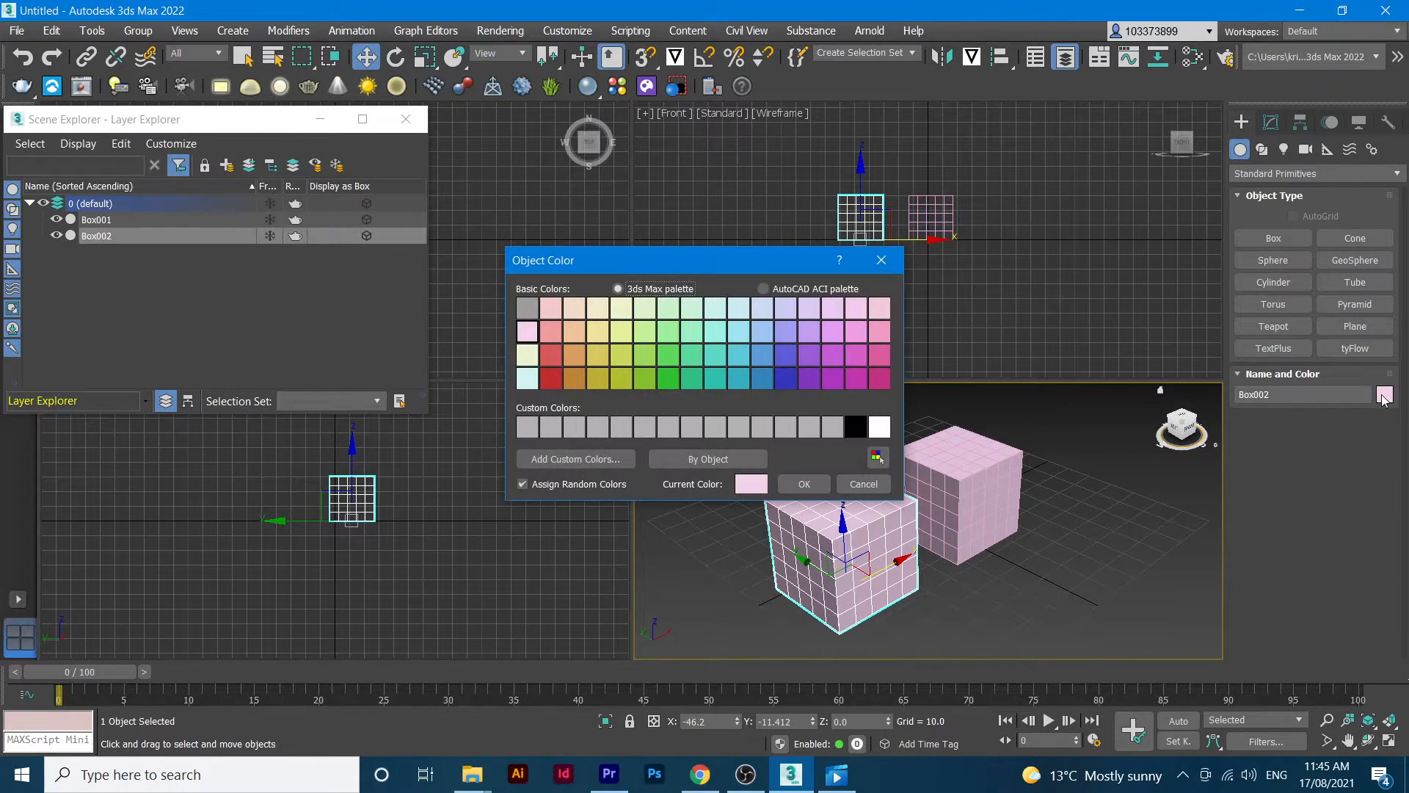
click(746, 354)
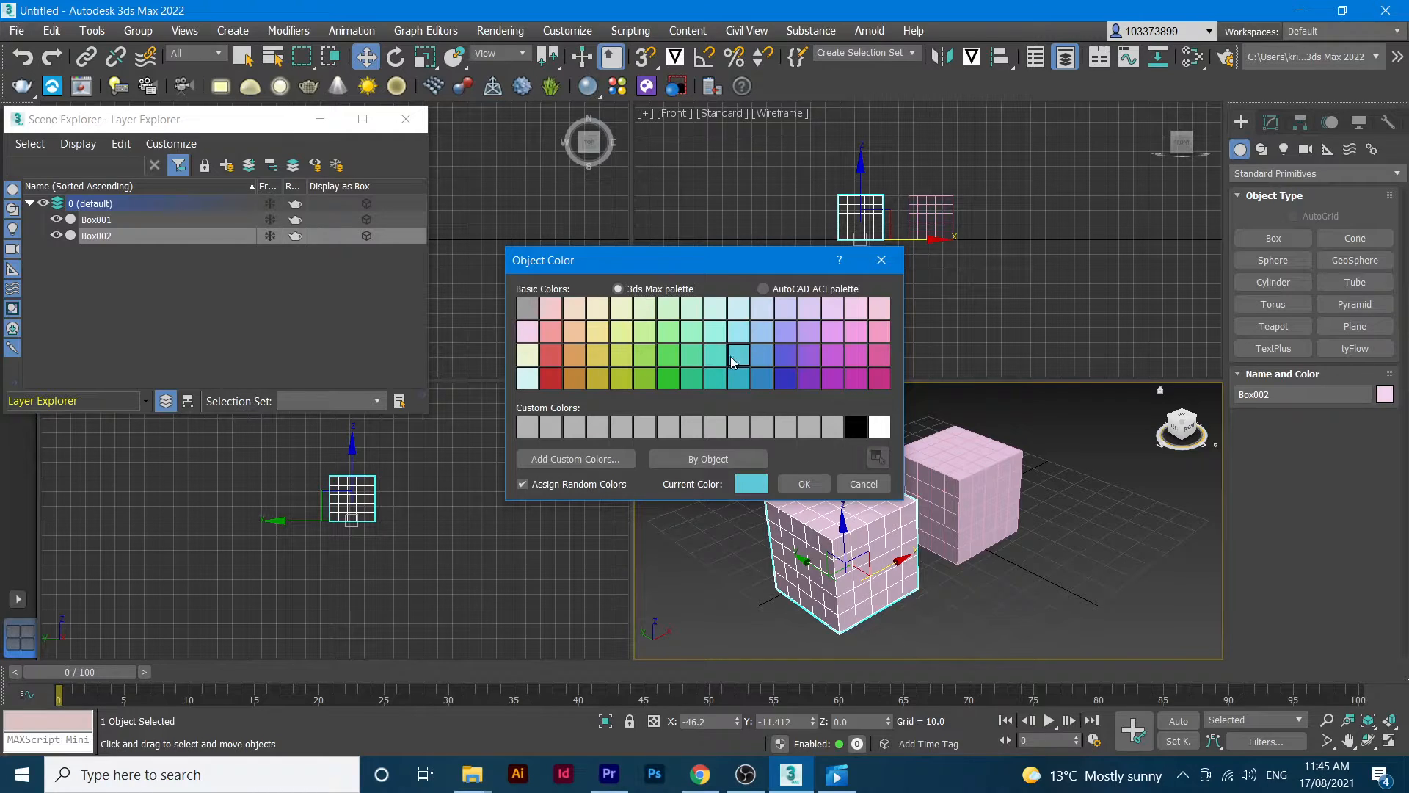
click(808, 482)
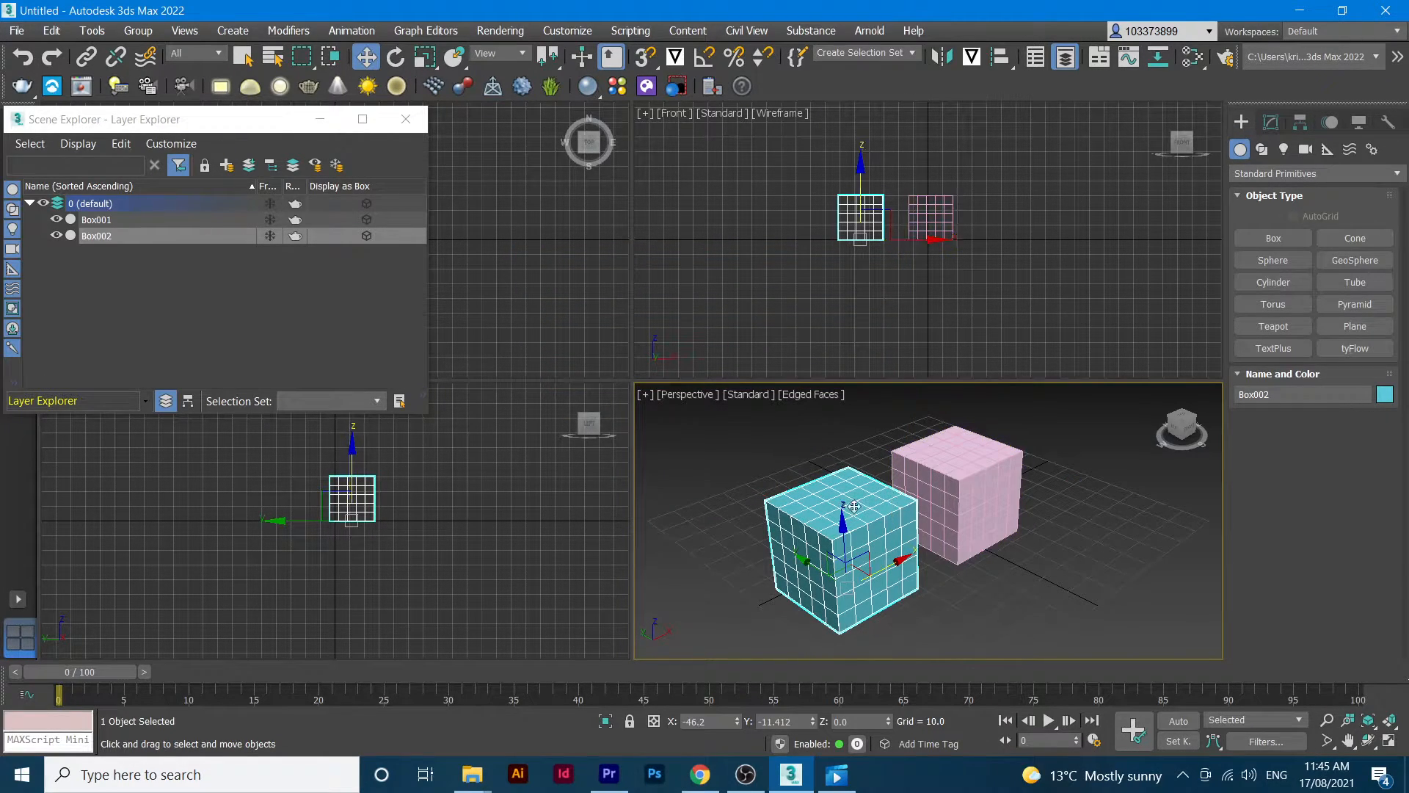
- Clone the original pink box as an Instance and move the clone about 50 units in the negative Y direction
click(963, 473)
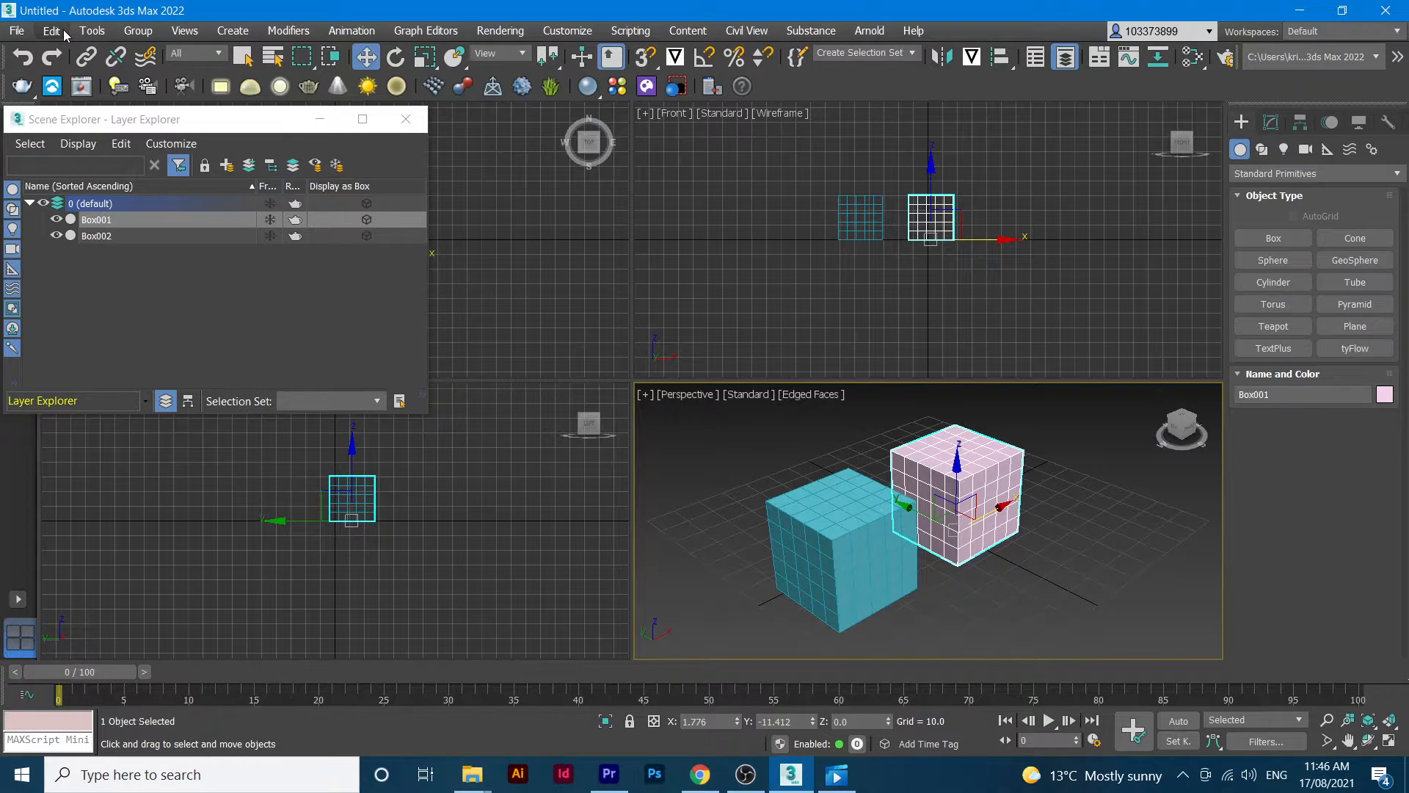
click(138, 225)
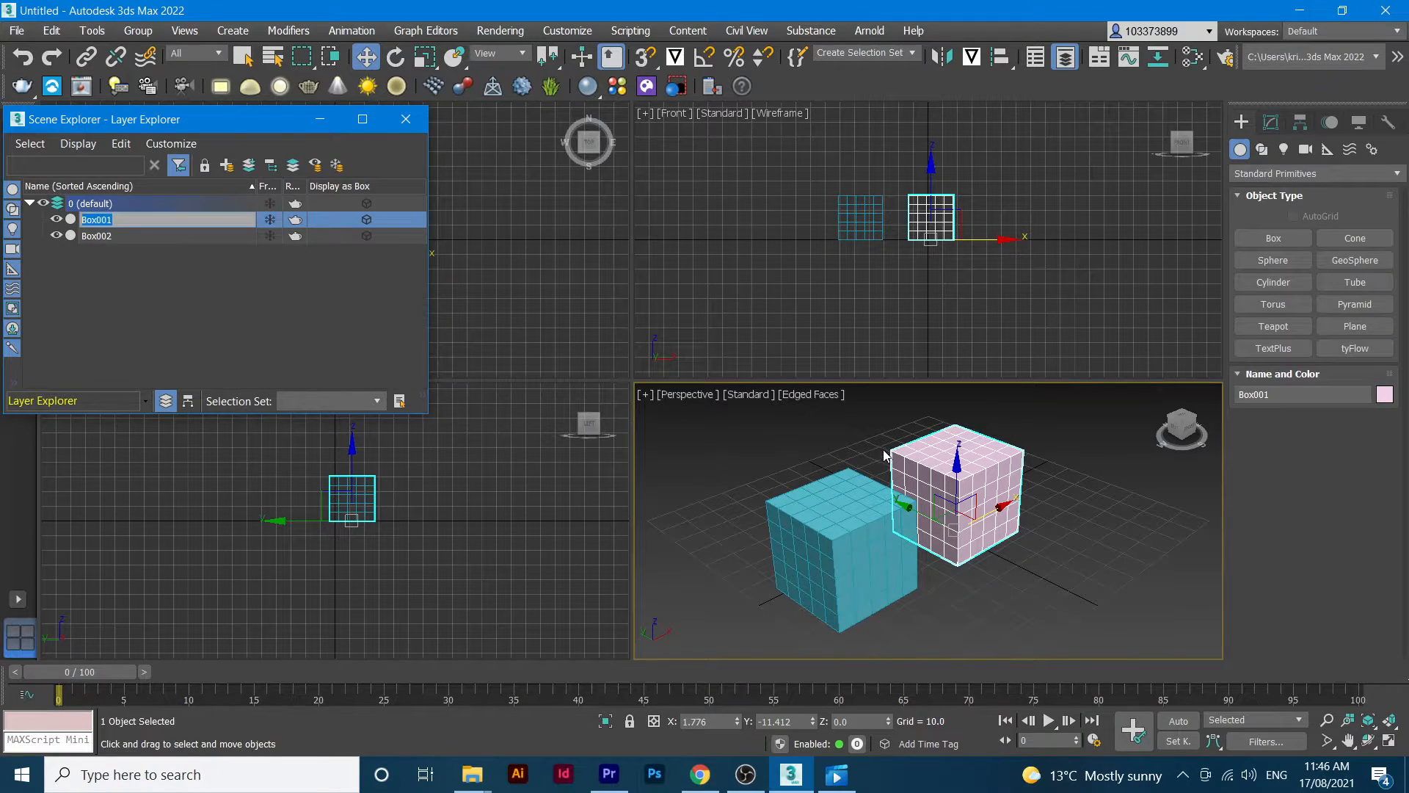
click(52, 30)
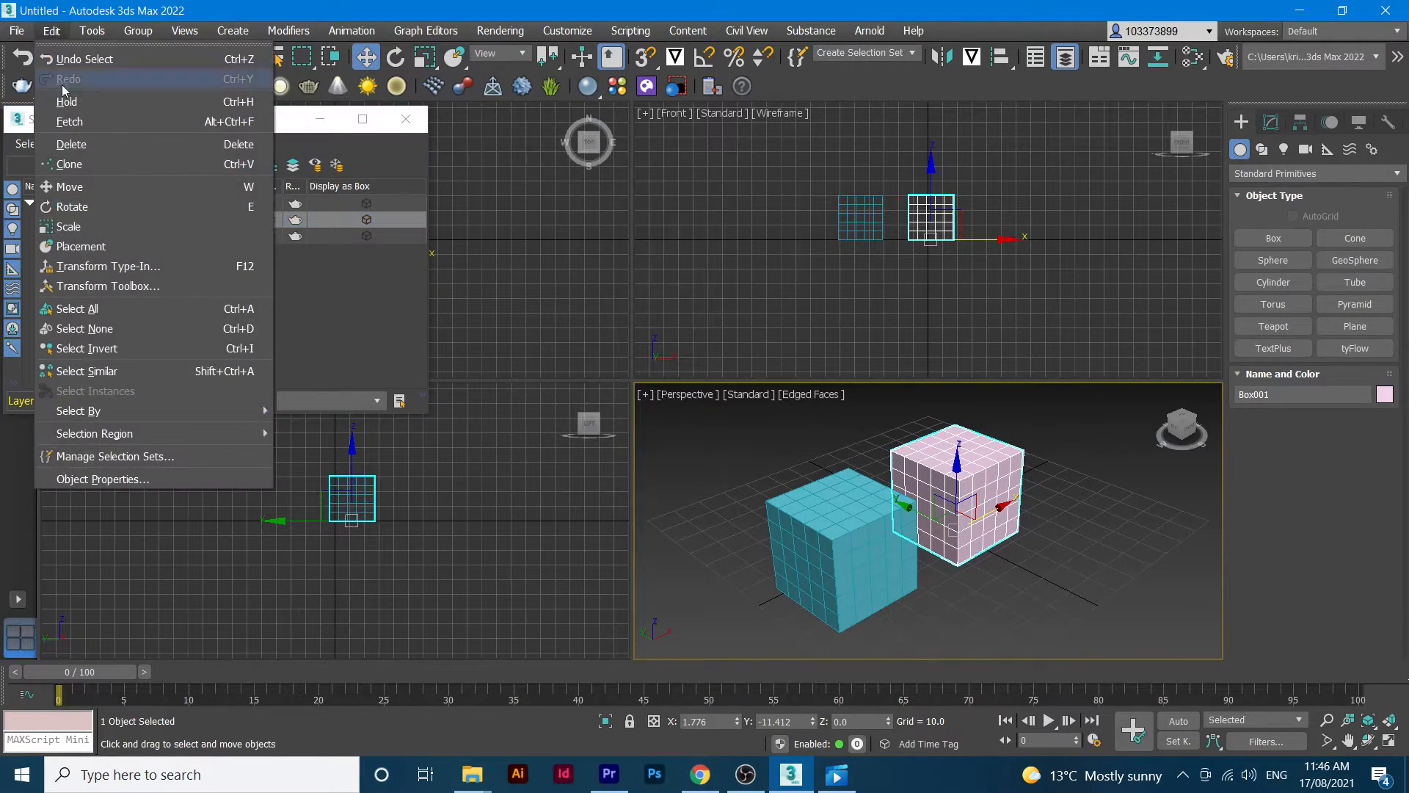
click(85, 173)
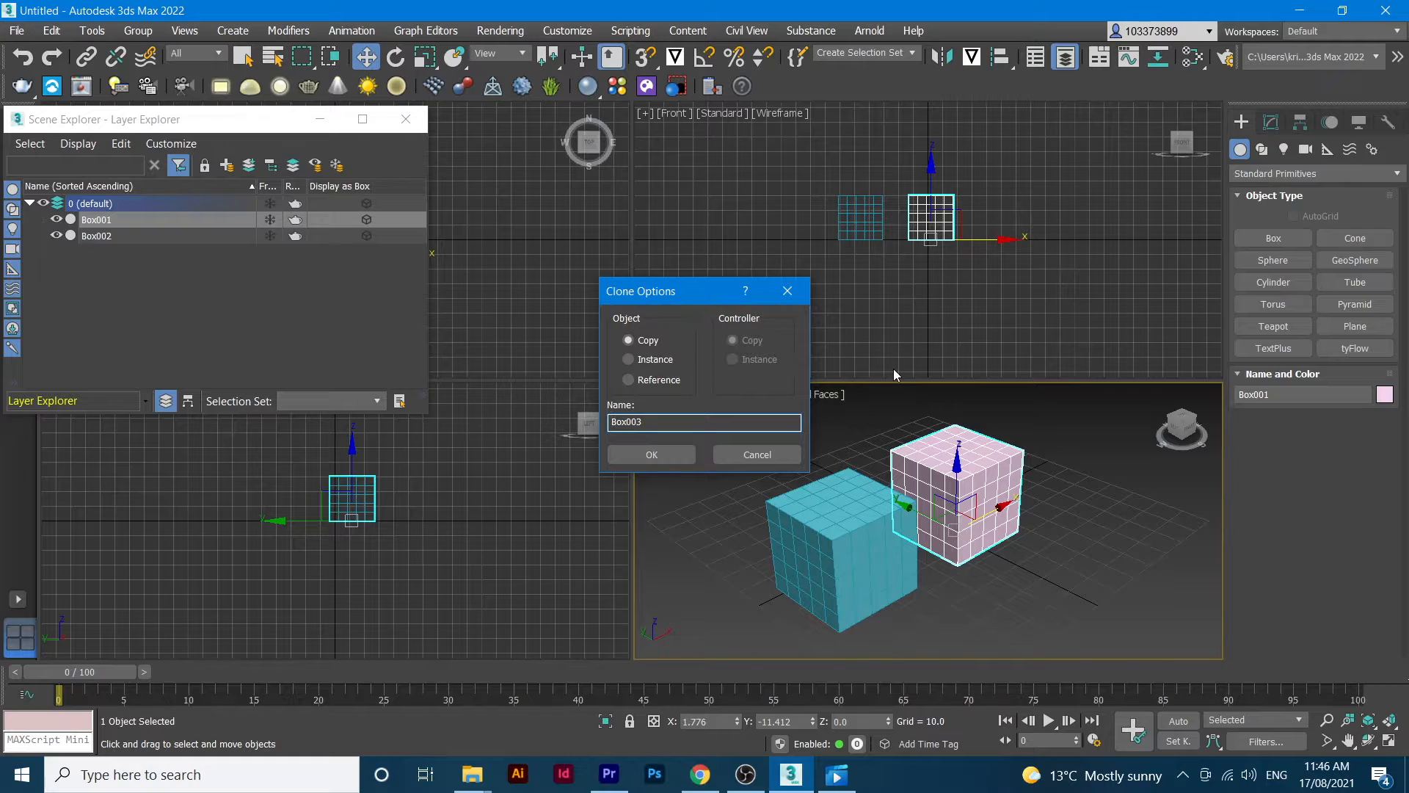
click(637, 360)
click(677, 455)
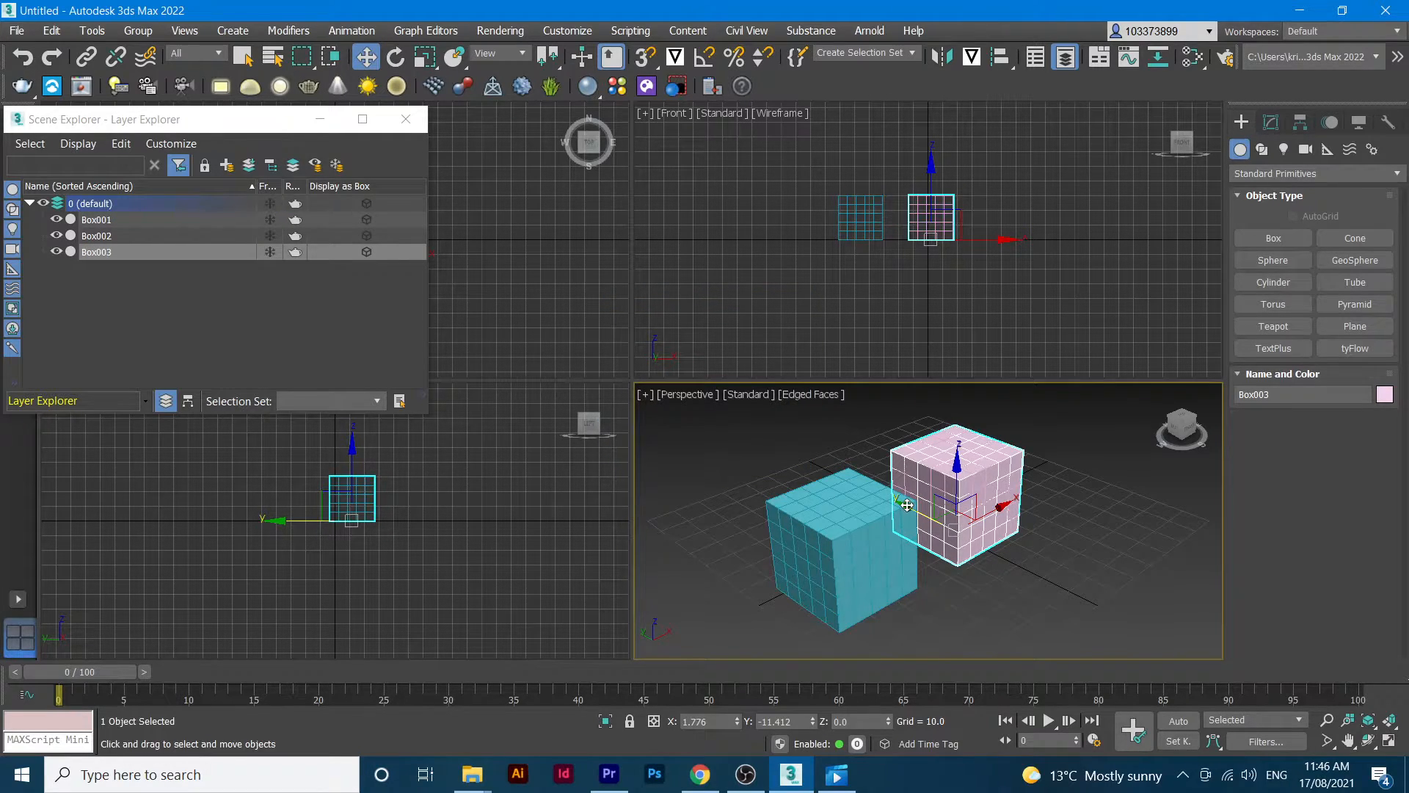
drag(908, 507, 1025, 592)
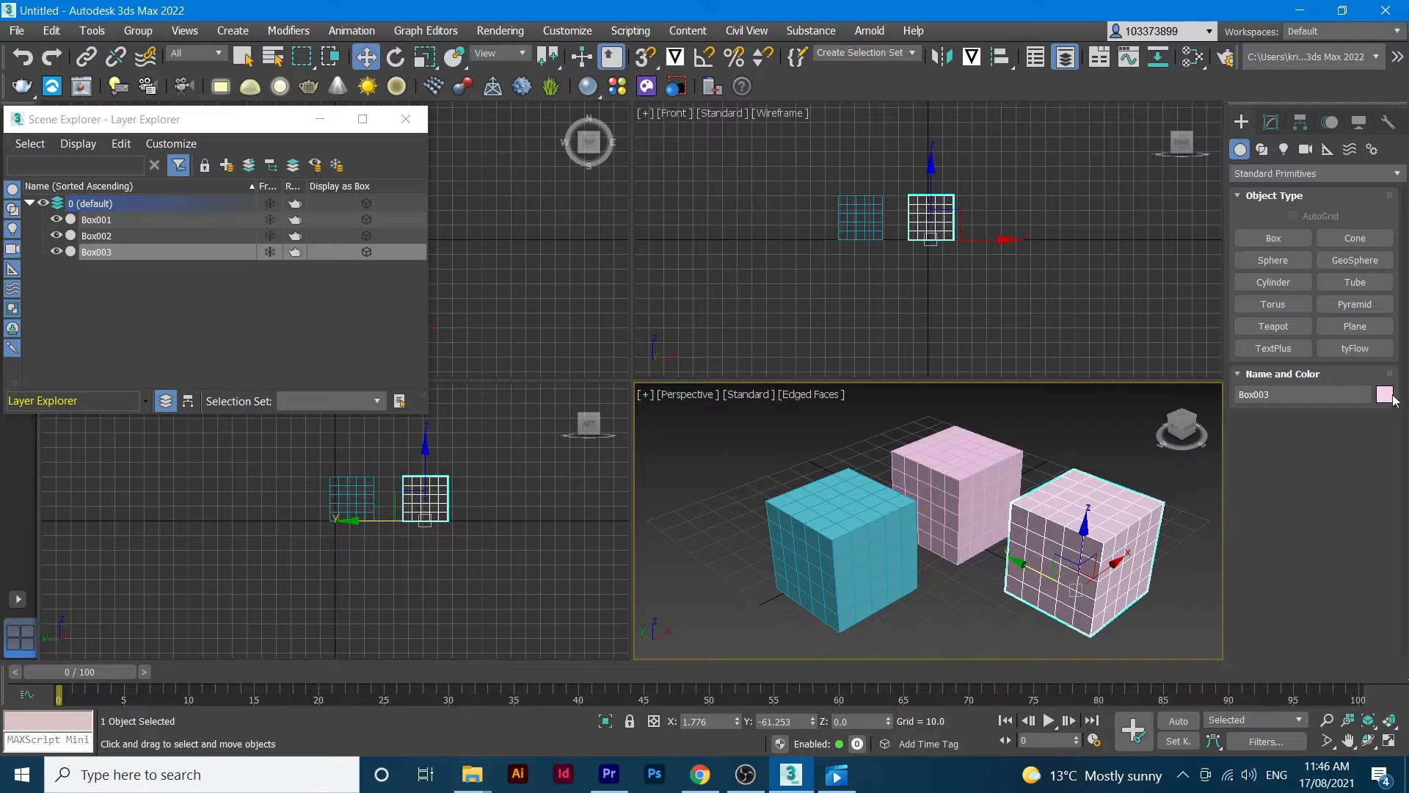
- Change the instanced box's object color to yellow-green from the basic colors
click(1385, 395)
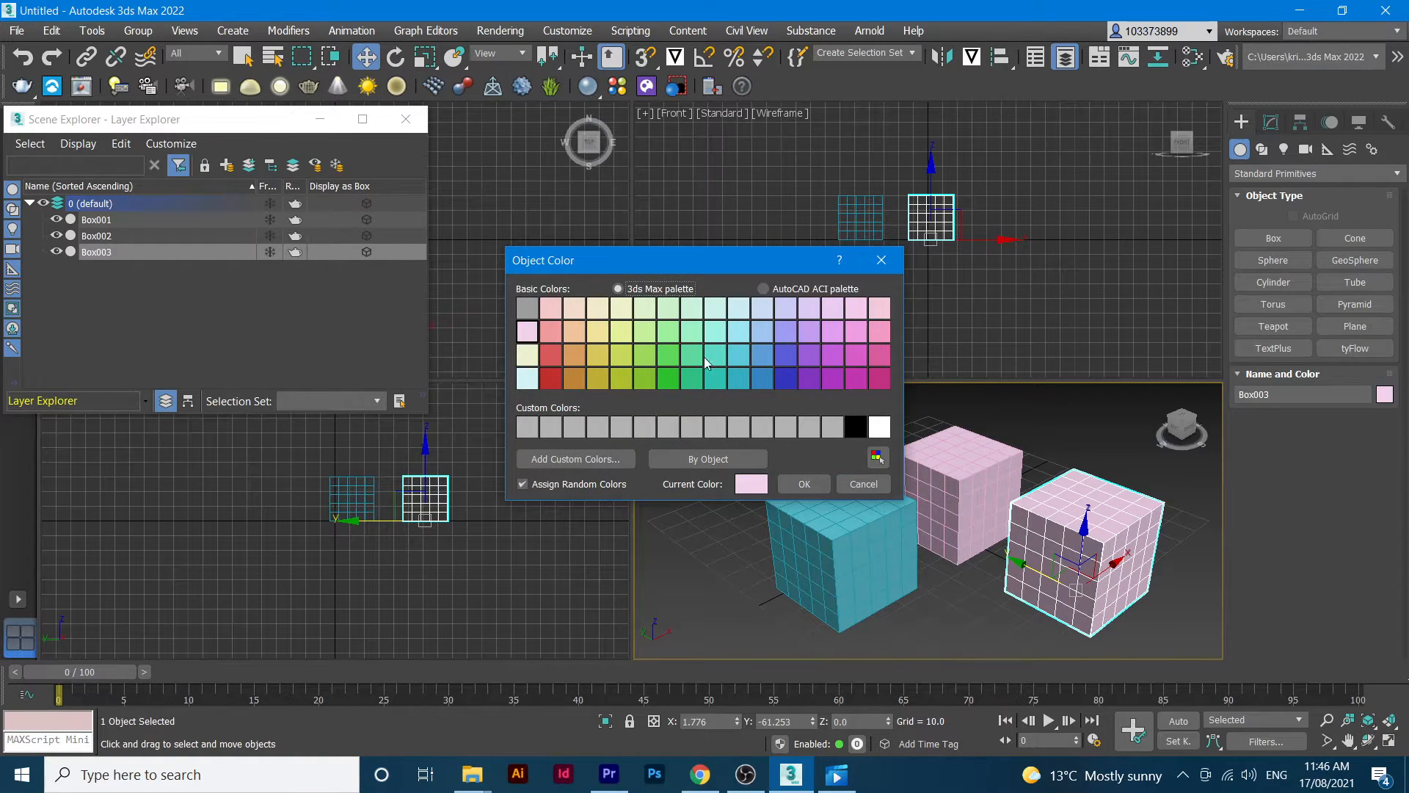
click(621, 356)
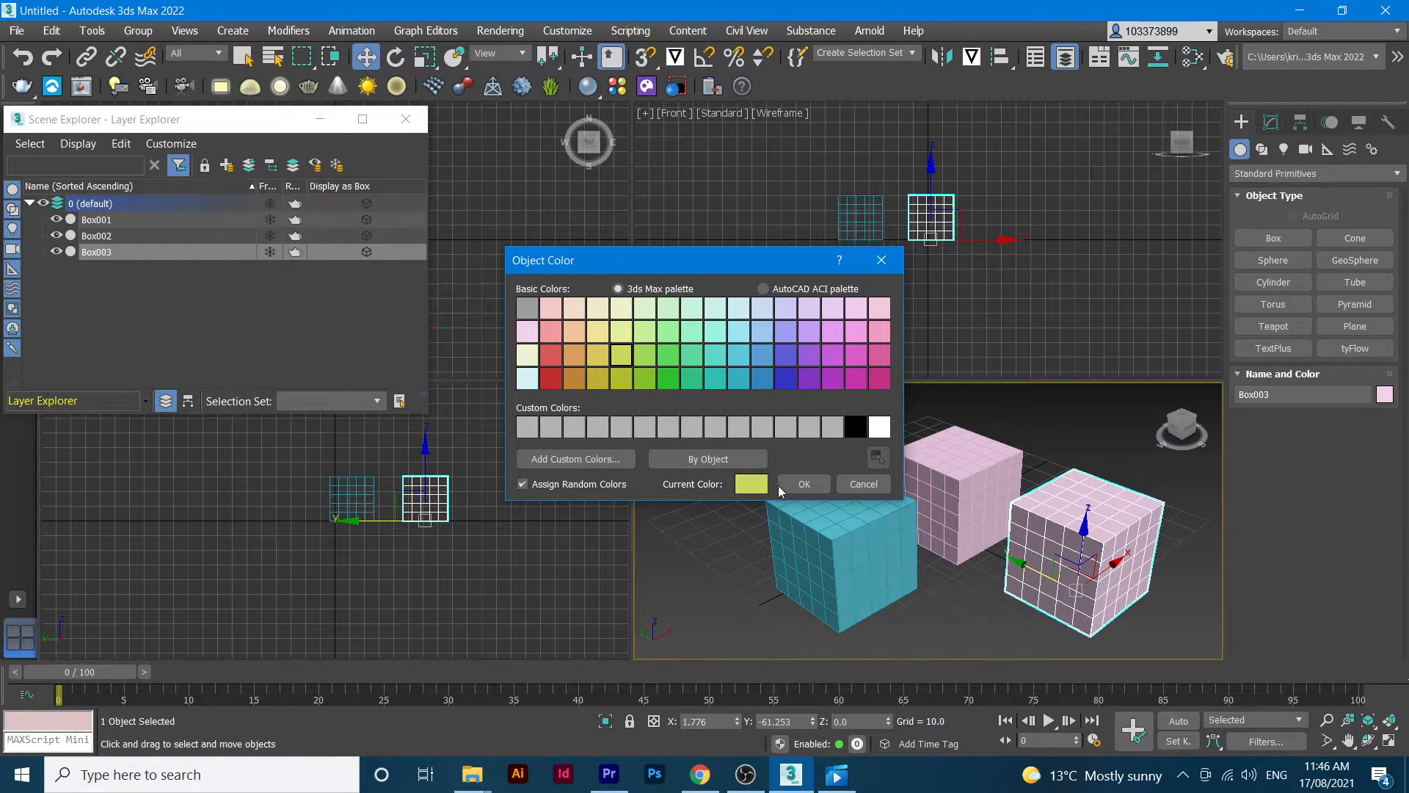
click(811, 487)
- Select the blue copy, the pink original and the yellow-green instance in turn to tell them apart
click(868, 546)
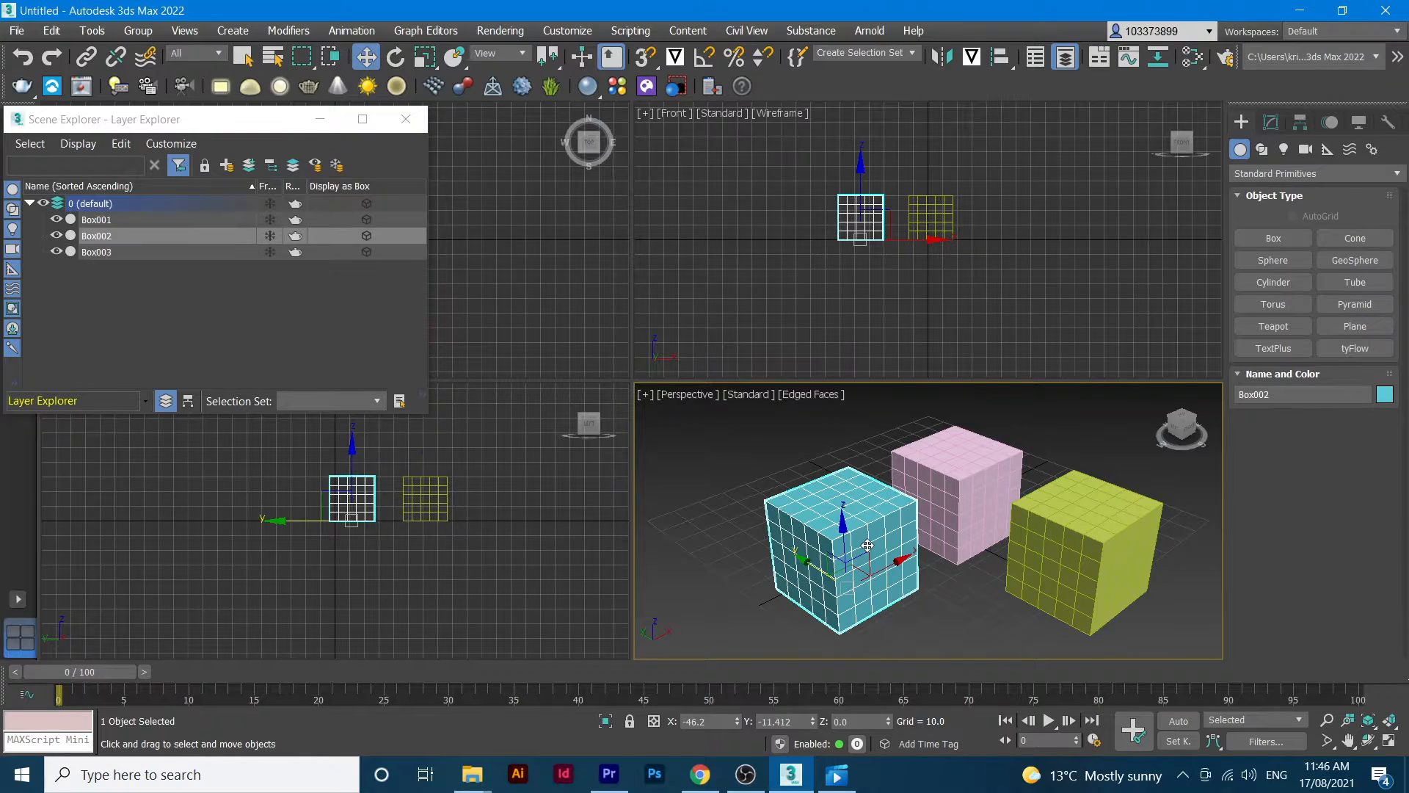
click(959, 477)
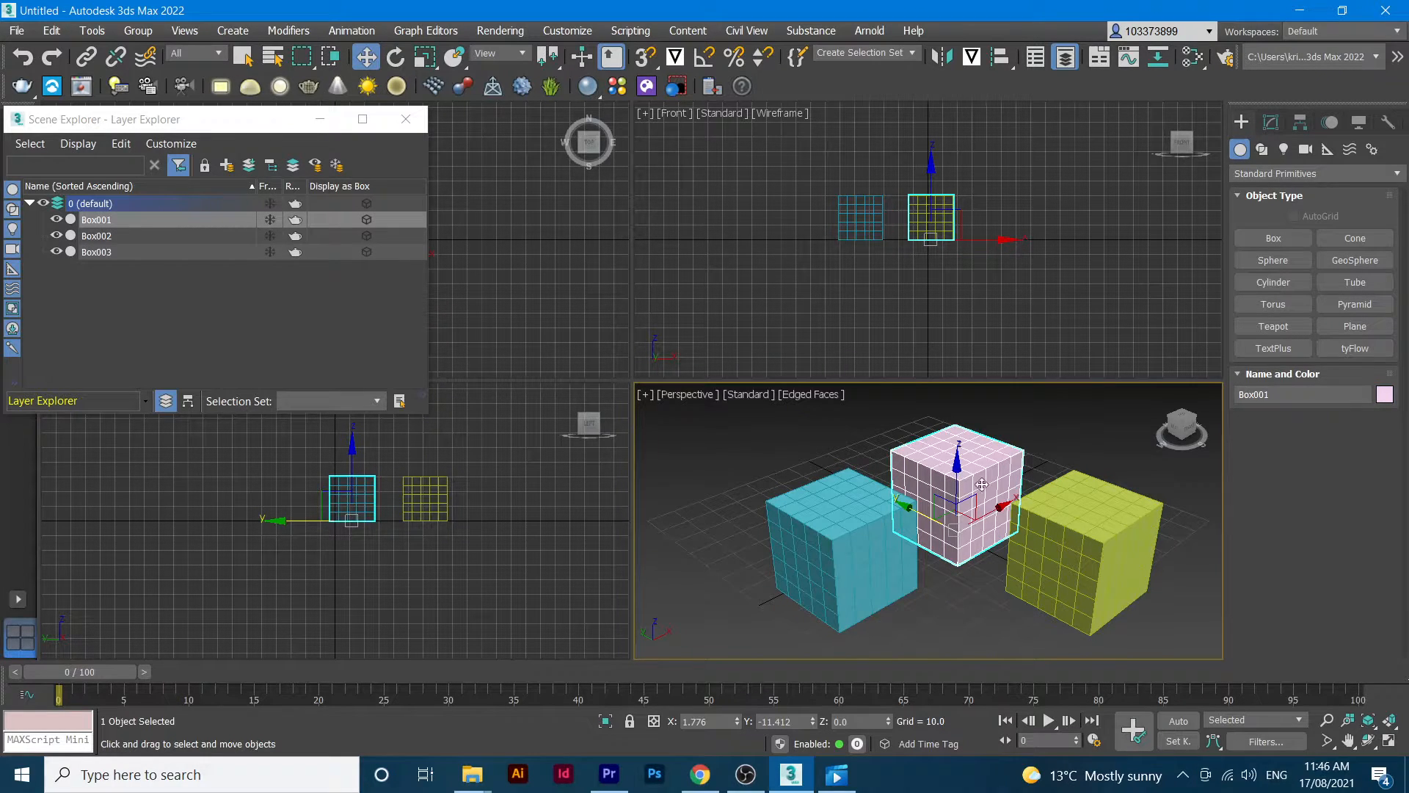
click(1086, 520)
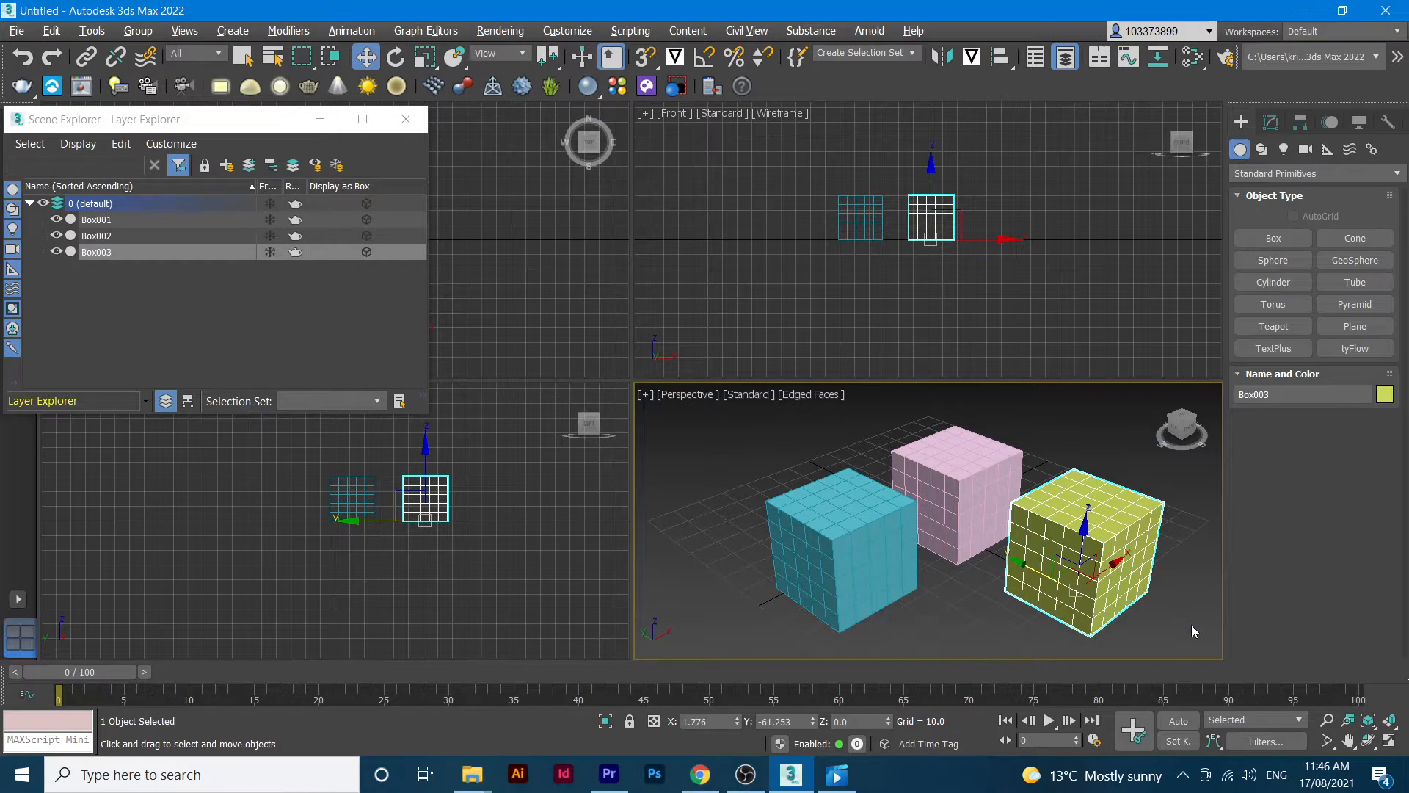
- Maximize the Perspective viewport and move the Layer Explorer window away from the blue box's upper part
key(alt+w)
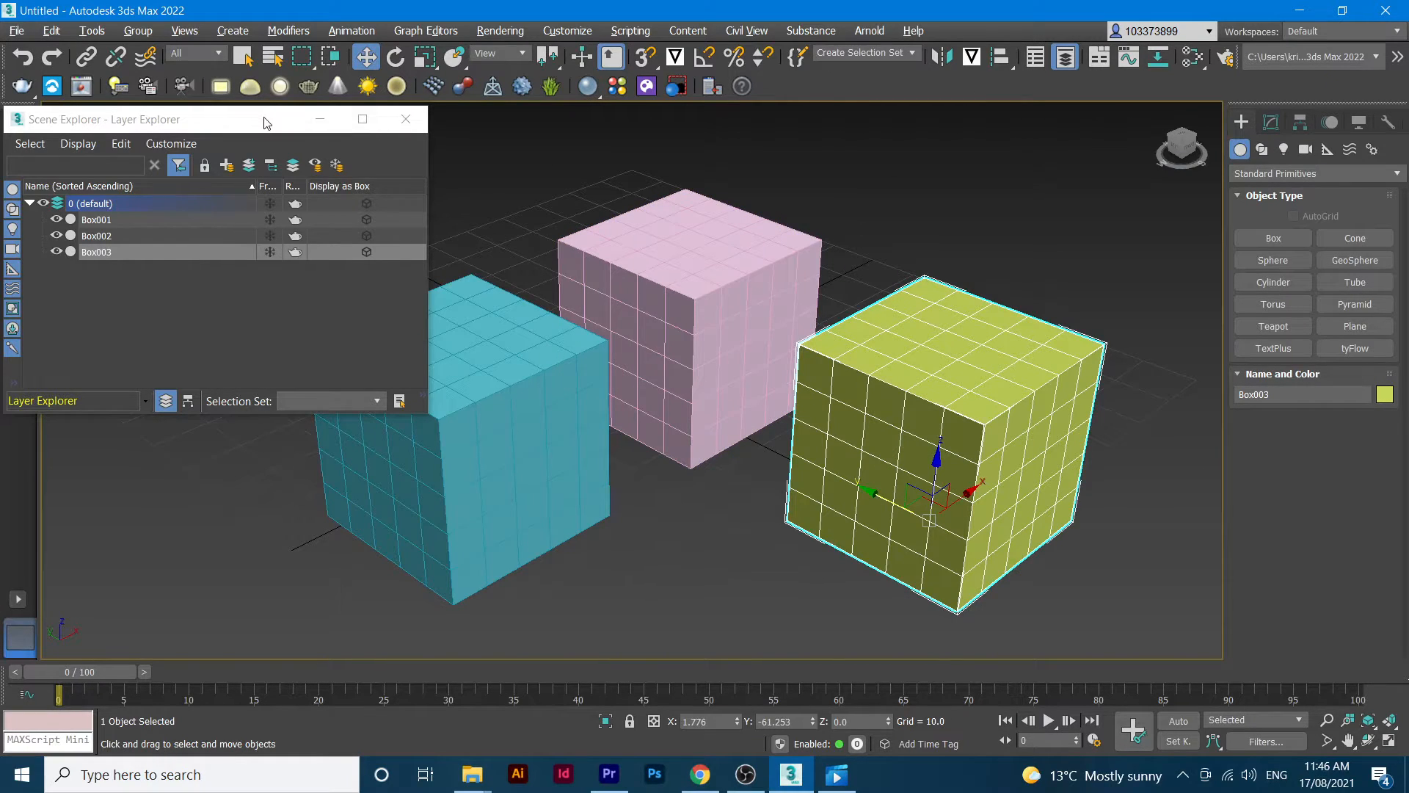
drag(263, 120, 147, 401)
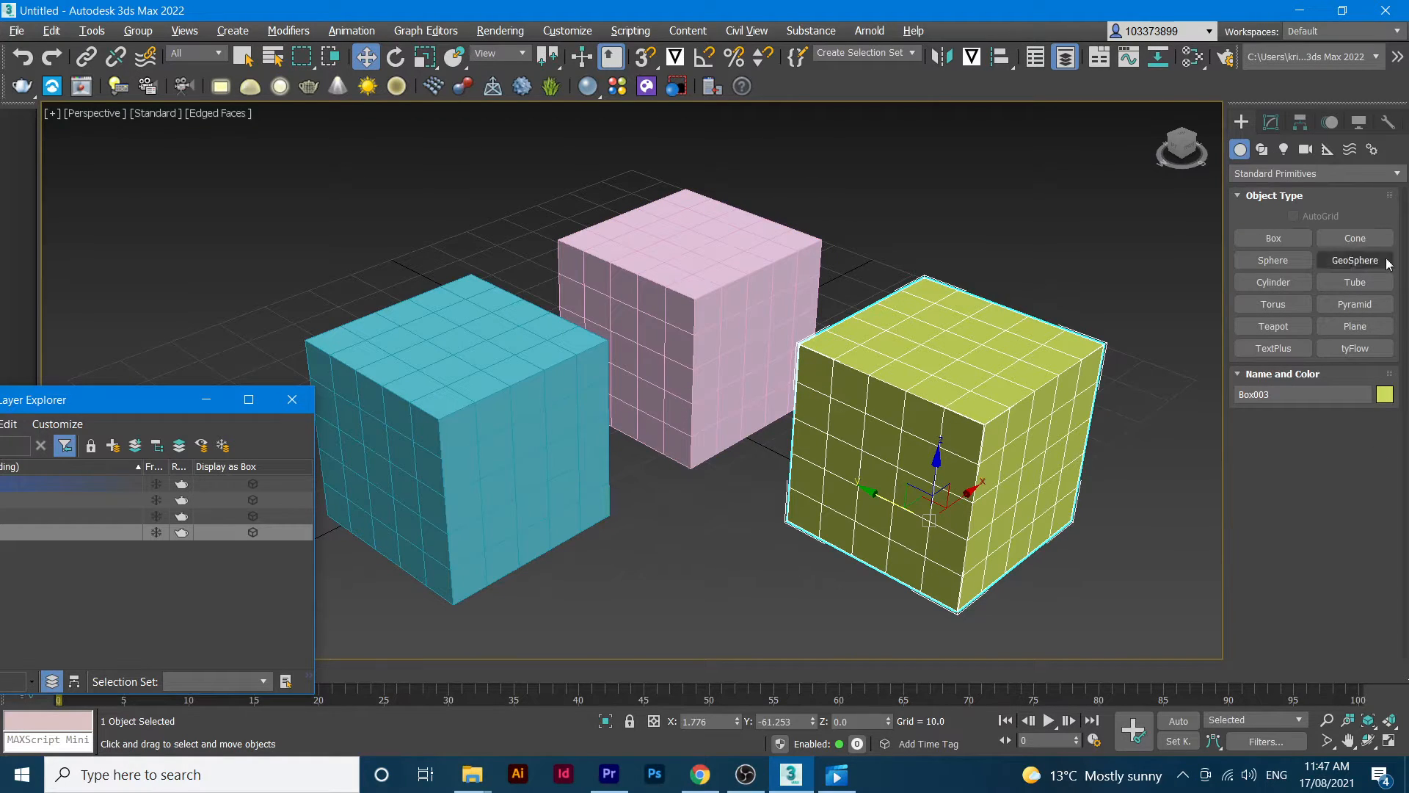
- Set the blue copied box's length to 40 to test whether the original follows
click(518, 375)
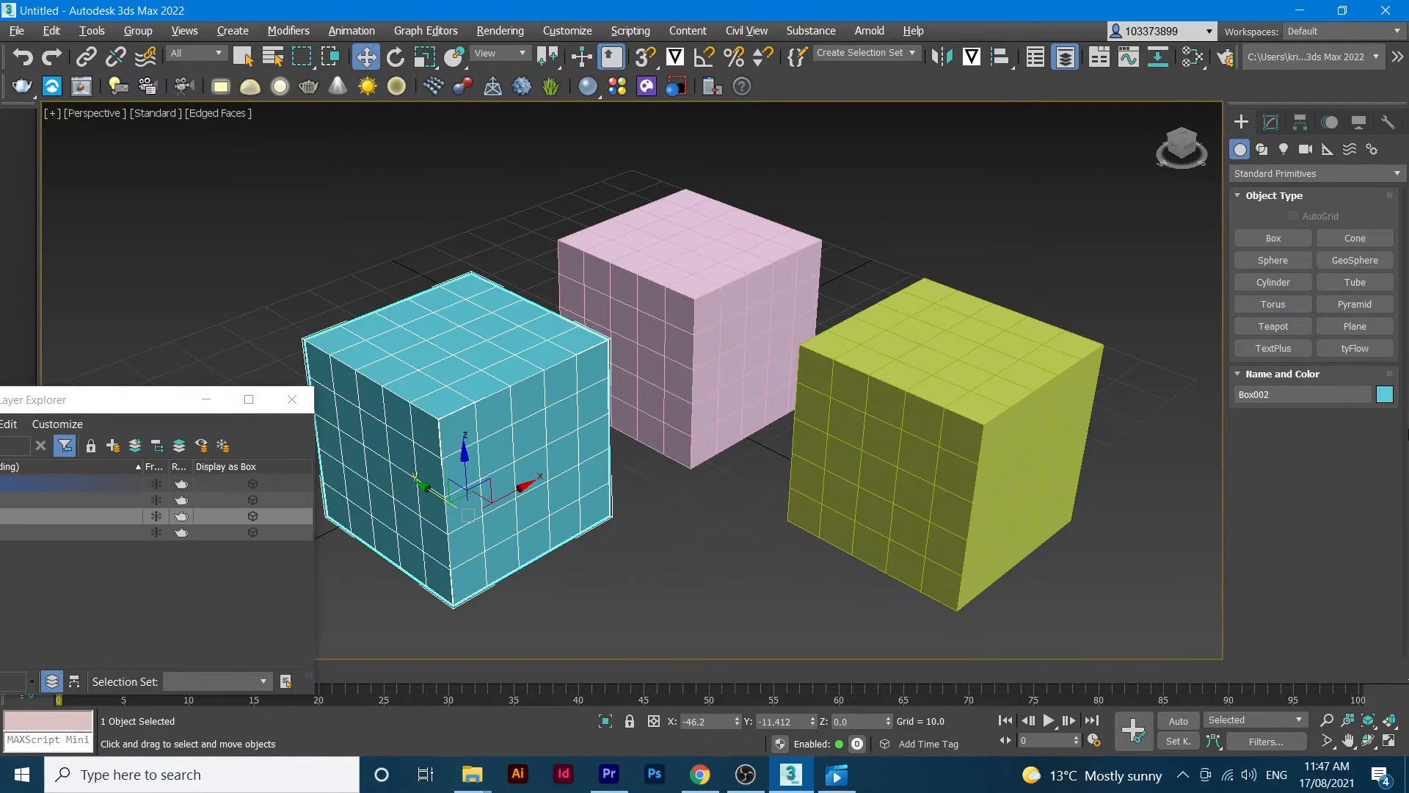
click(1271, 121)
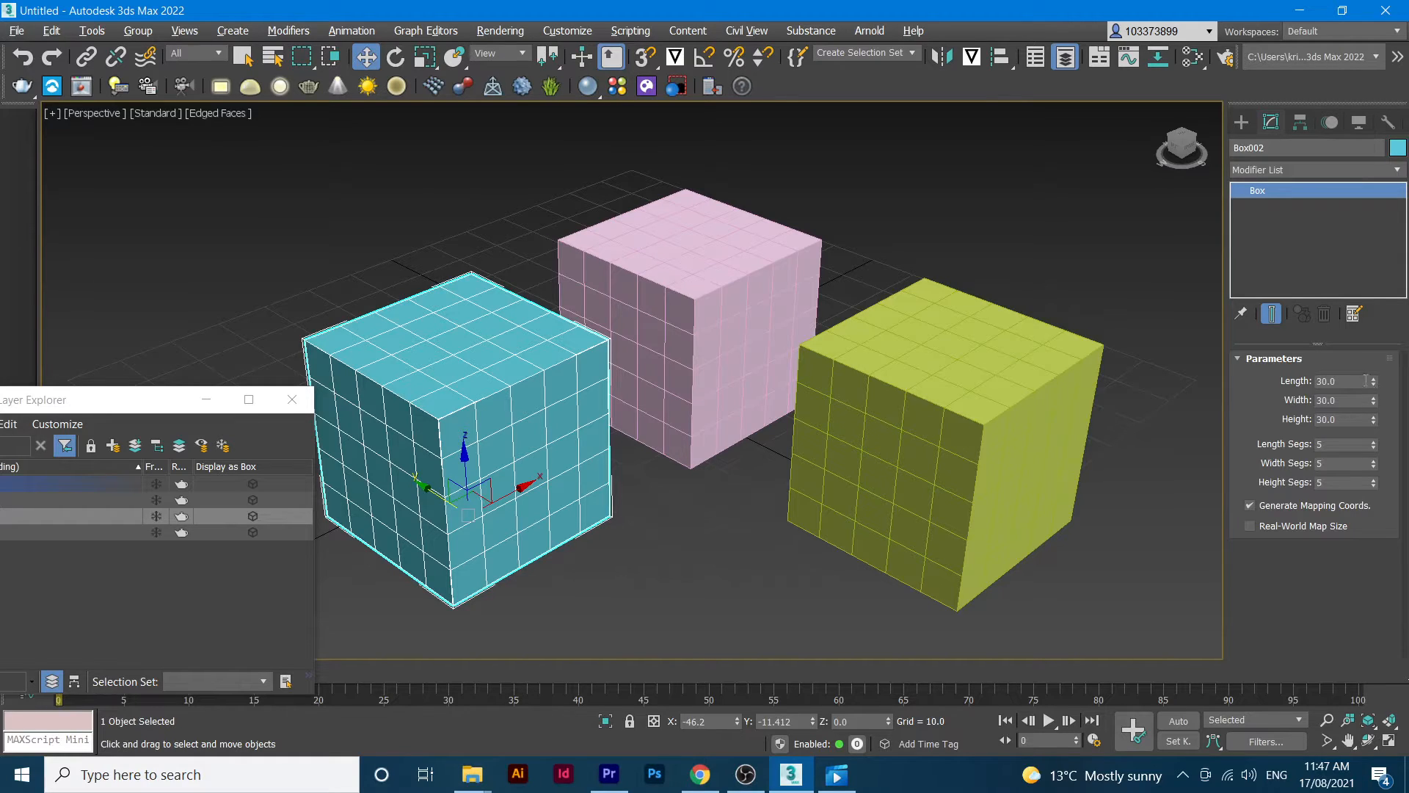
click(1344, 381)
text(40)
key(Tab)
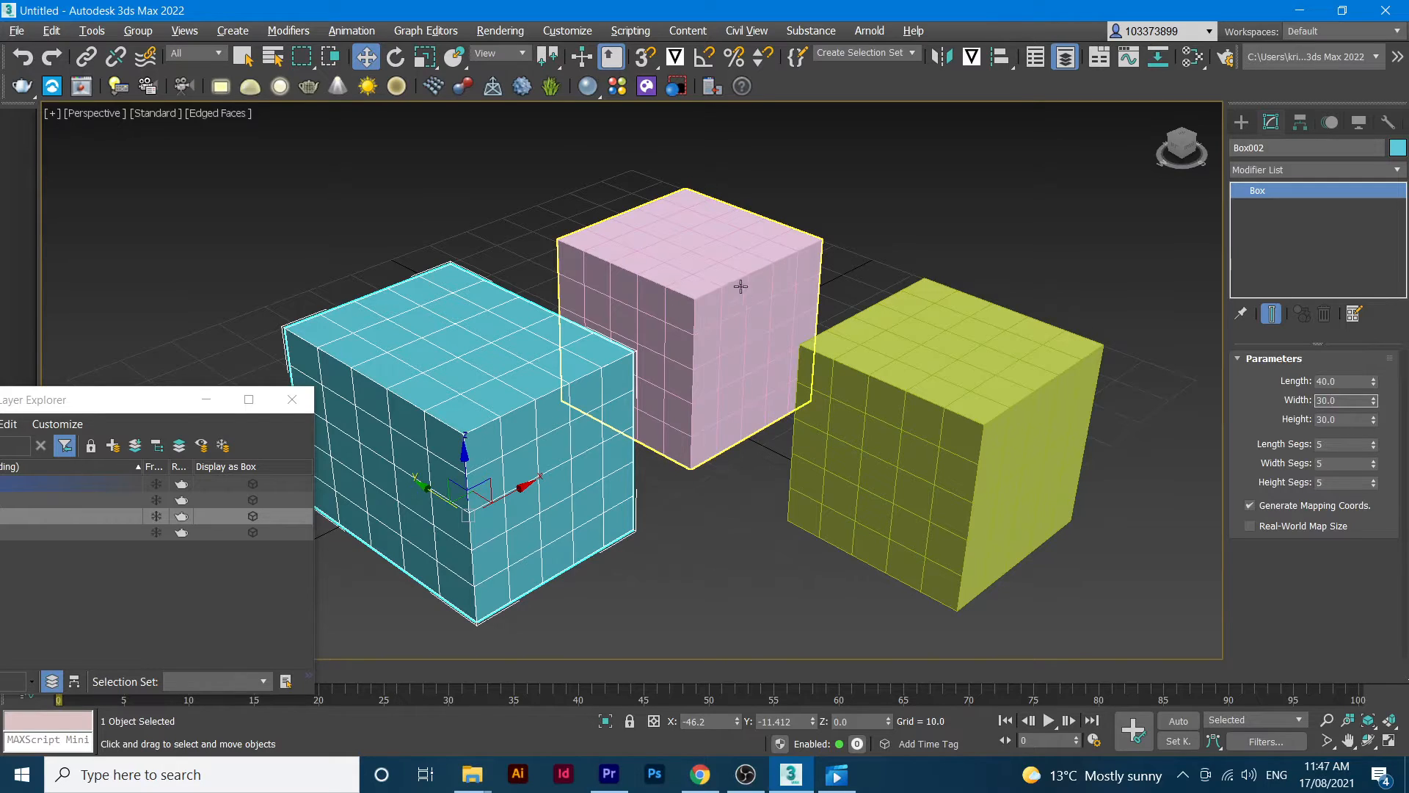
- Set the blue copied box's length back to 30
click(1340, 381)
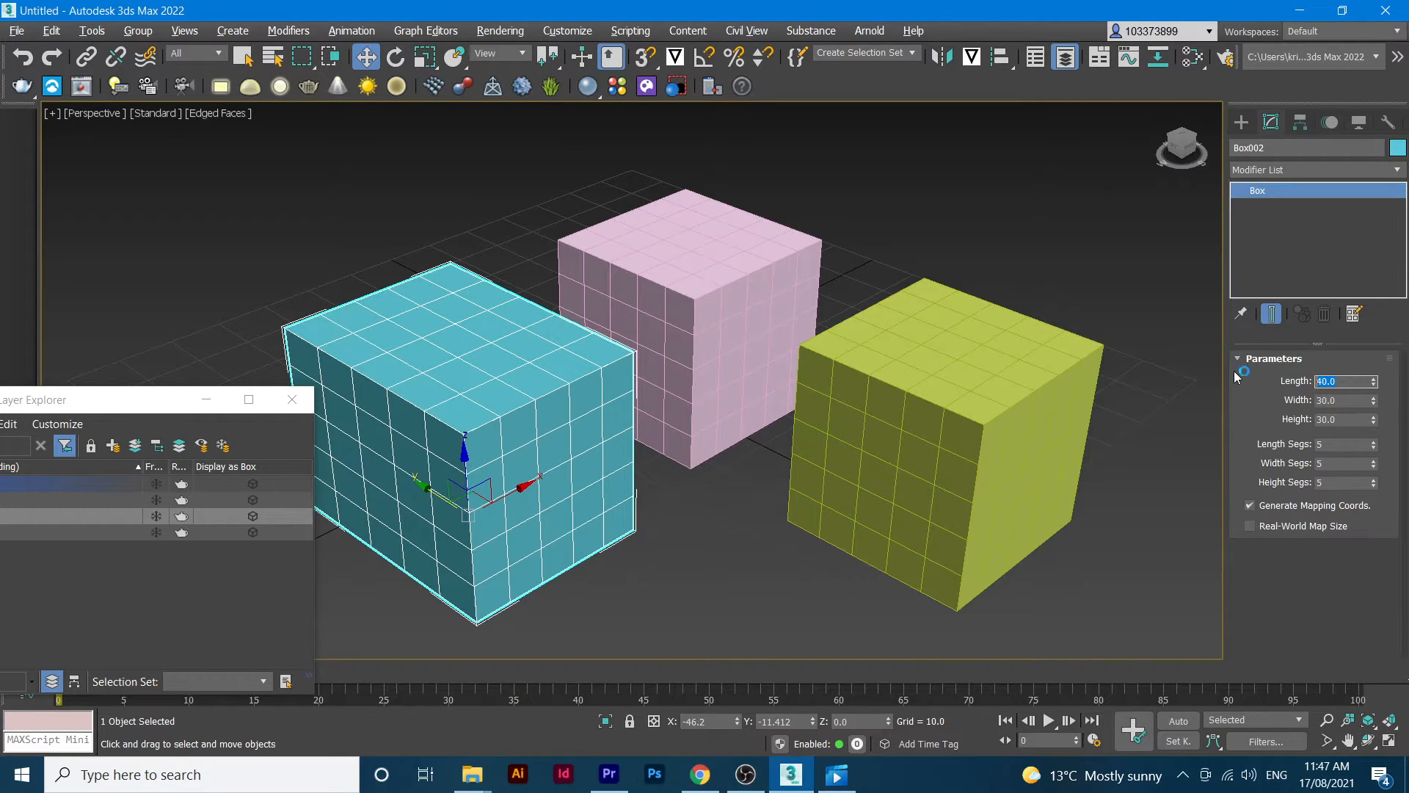
text(30)
key(Return)
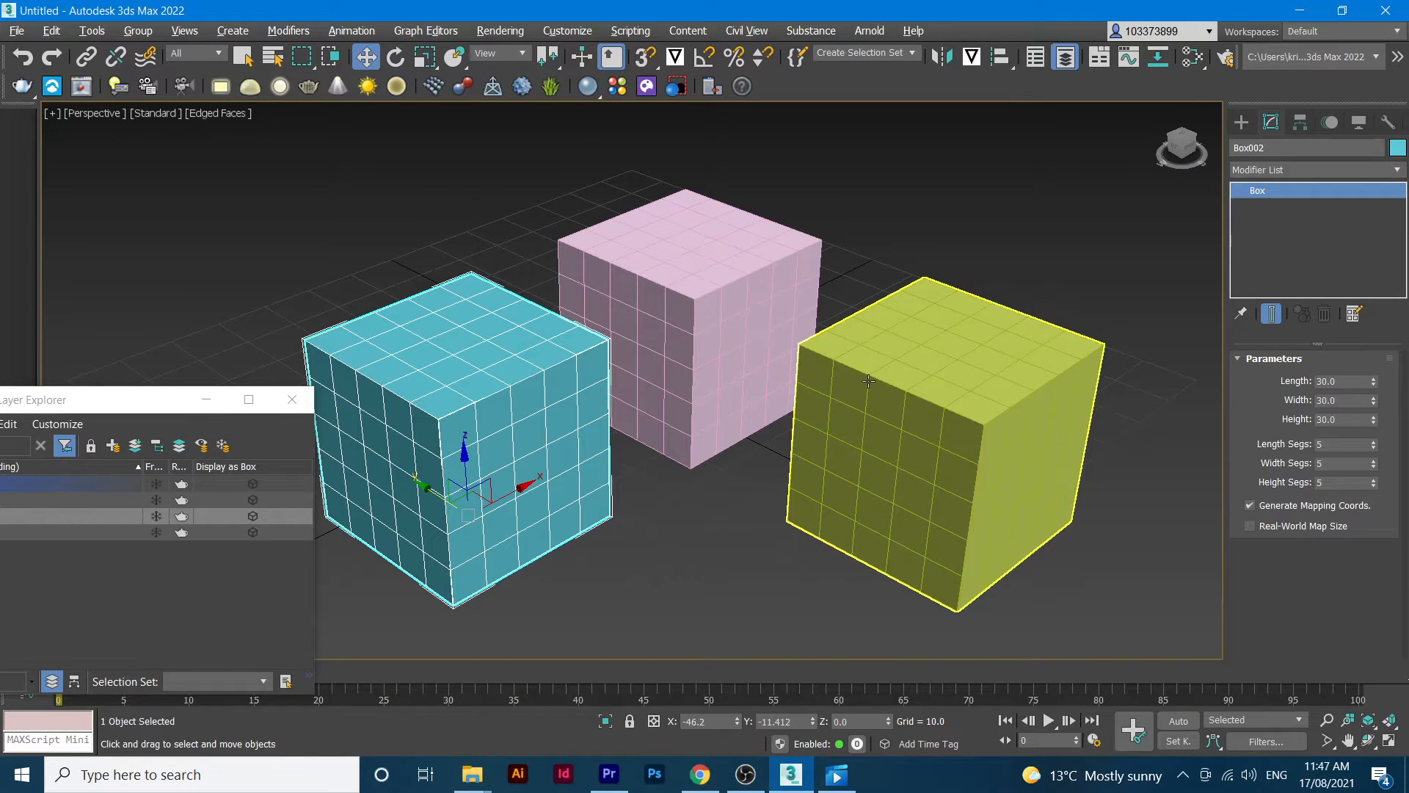
- Set the yellow-green instance's length to 40 to test whether the pink original follows
click(973, 407)
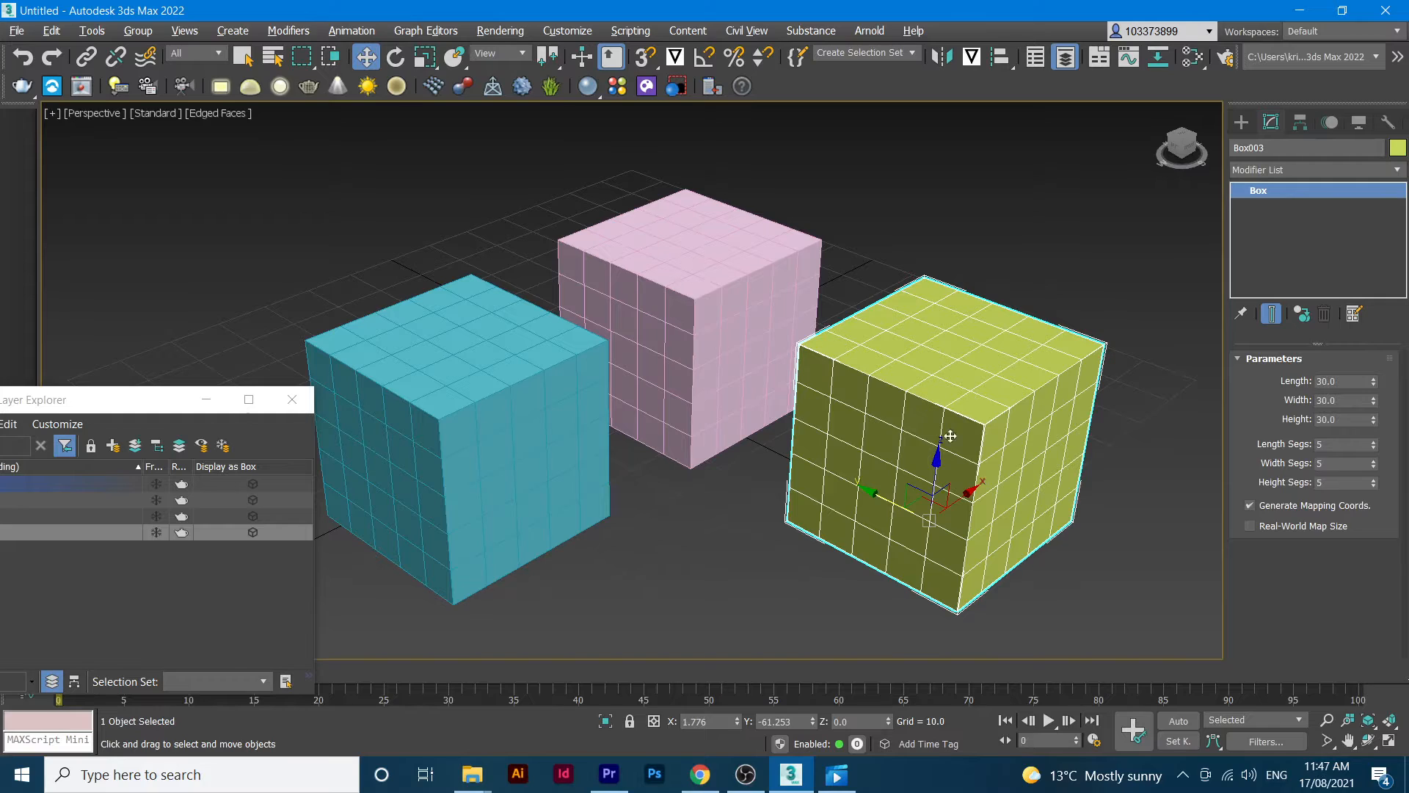
click(1351, 383)
text(40)
key(Return)
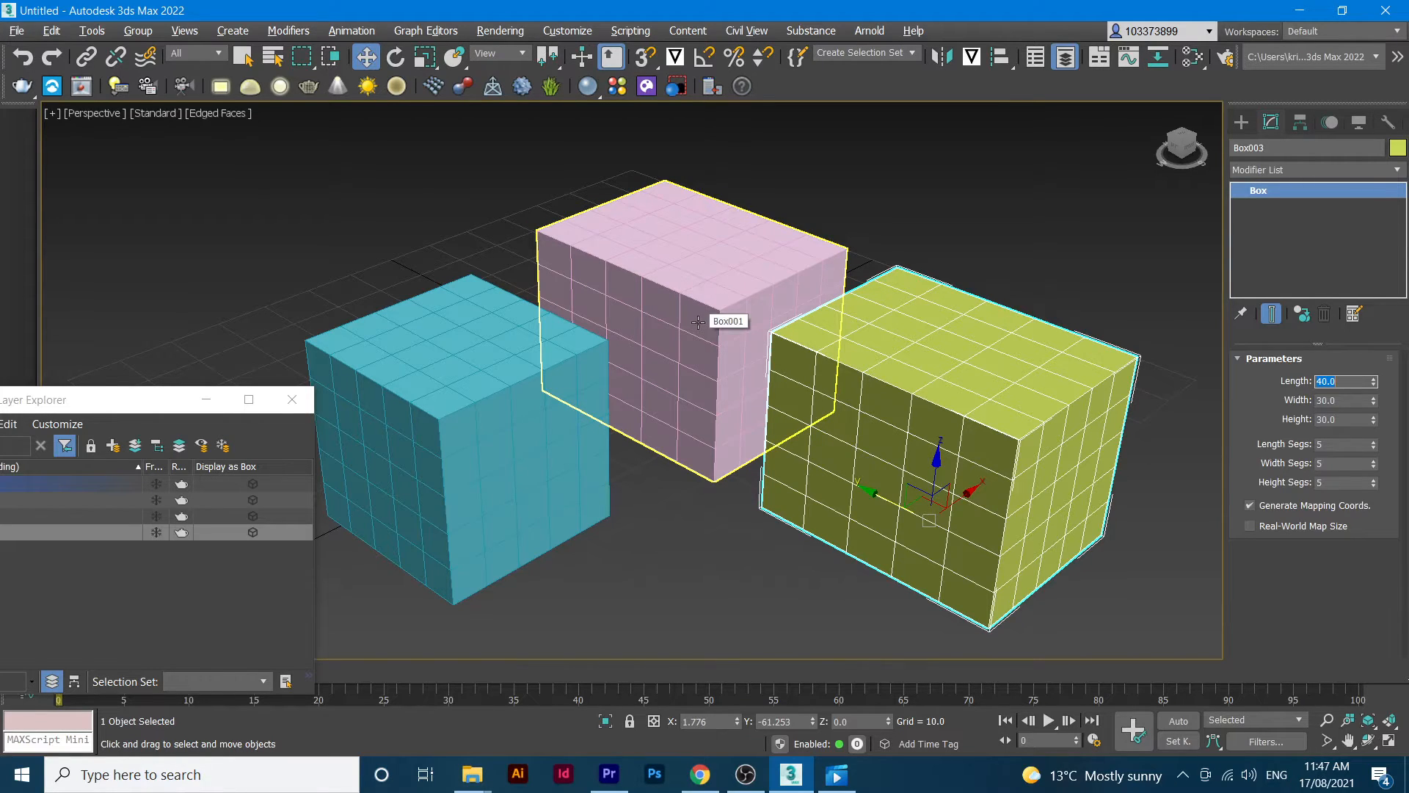
- Set the yellow-green instance's length back to 30 and clear the selection
click(1342, 381)
text(30)
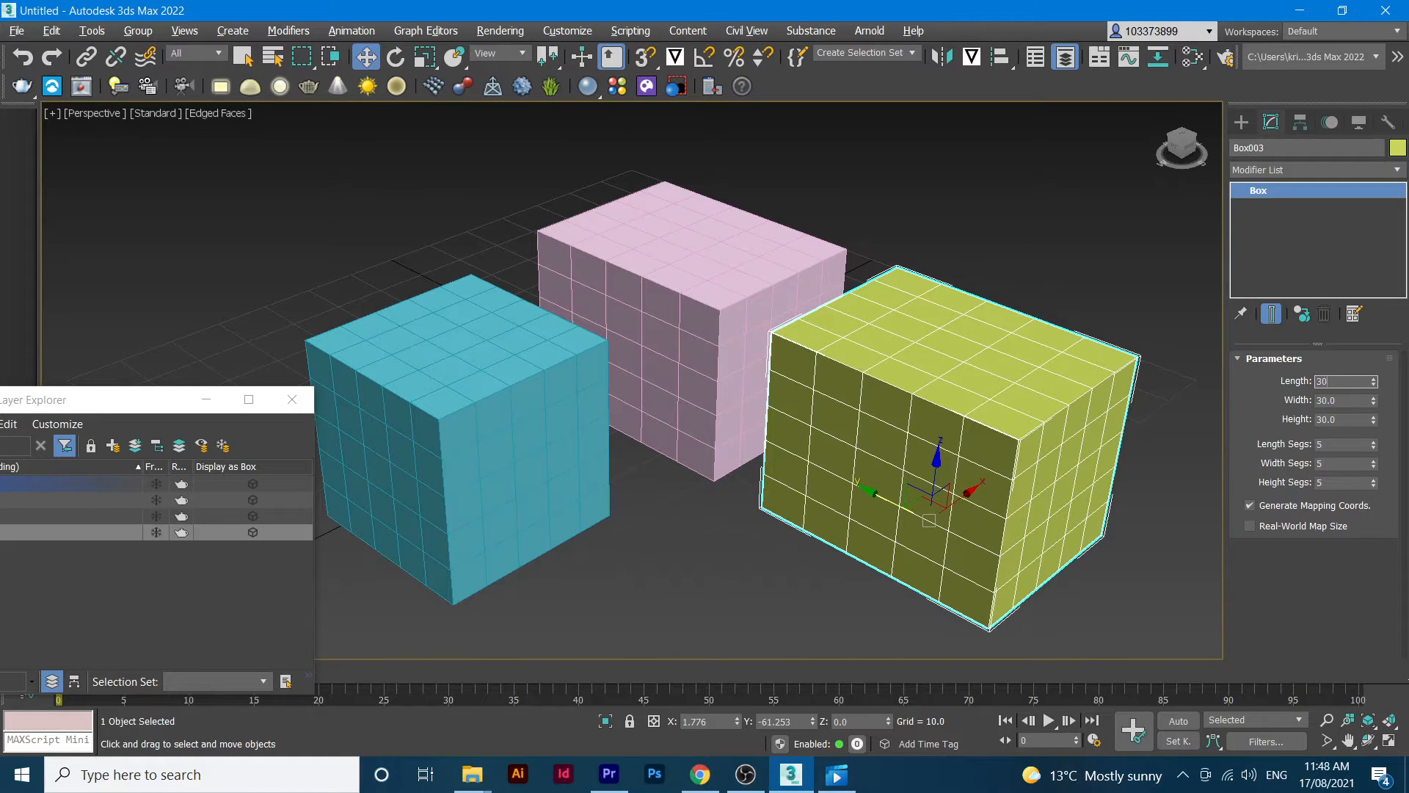
click(1127, 554)
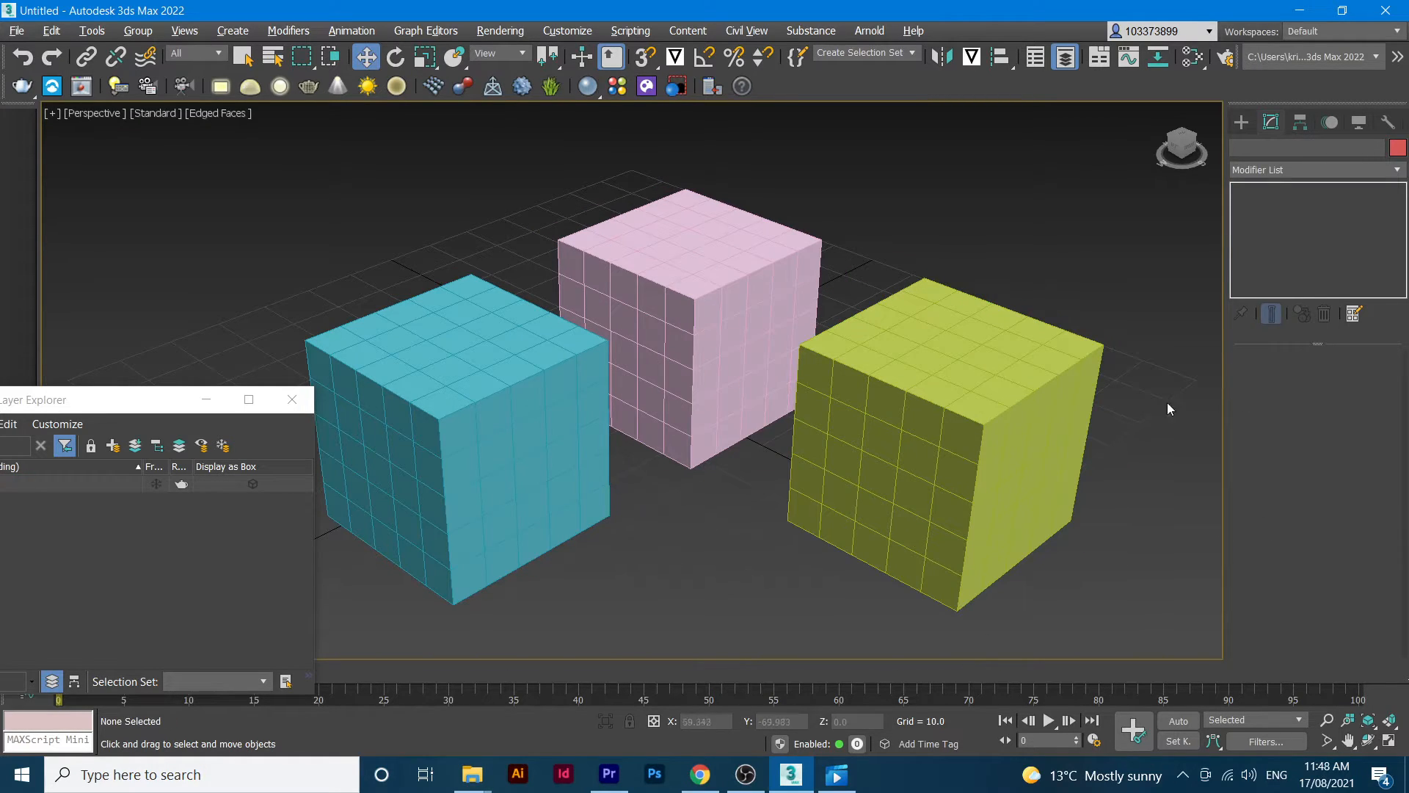
- Clone the pink original box as a Reference, keeping the suggested name Box004
click(969, 417)
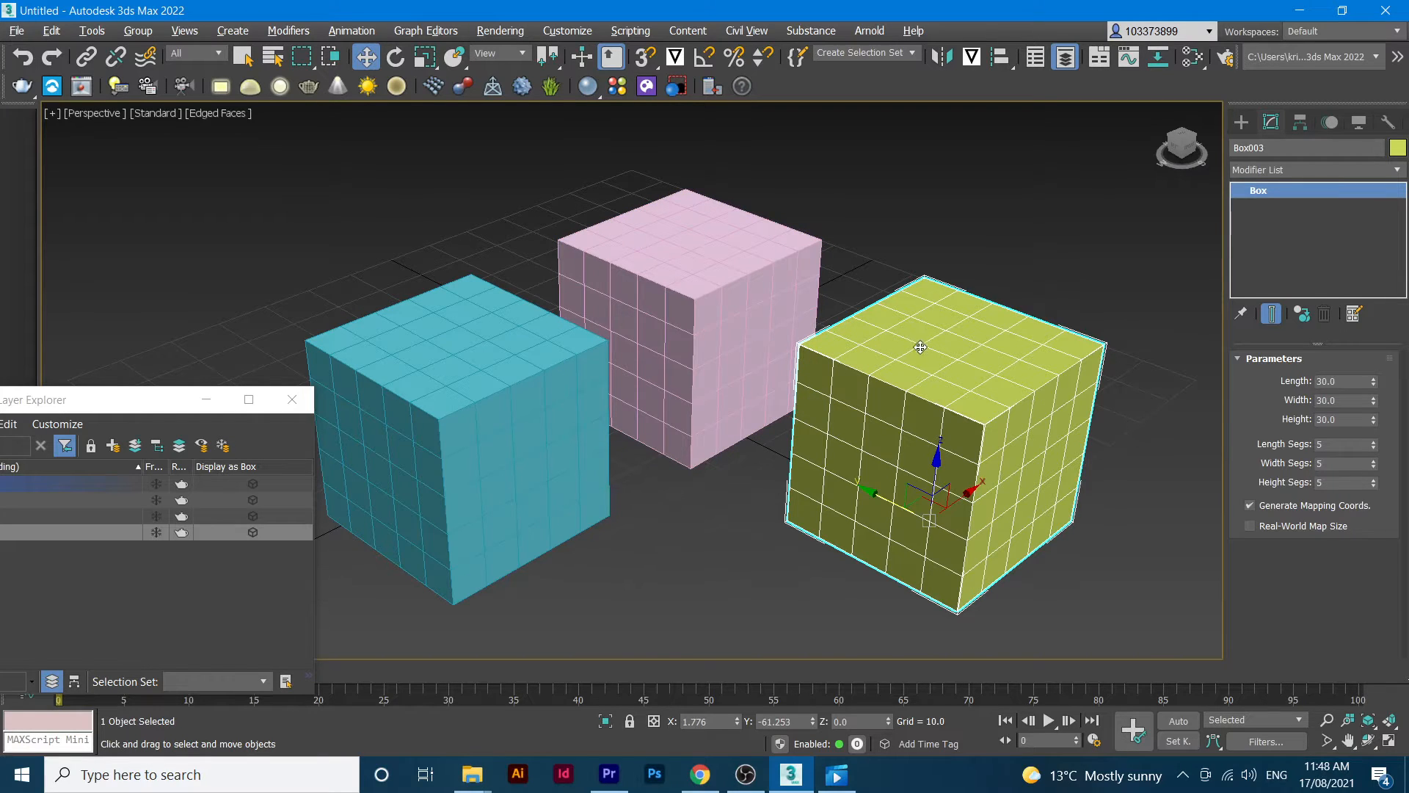
scroll(916, 349, down, 4)
scroll(906, 360, up, 2)
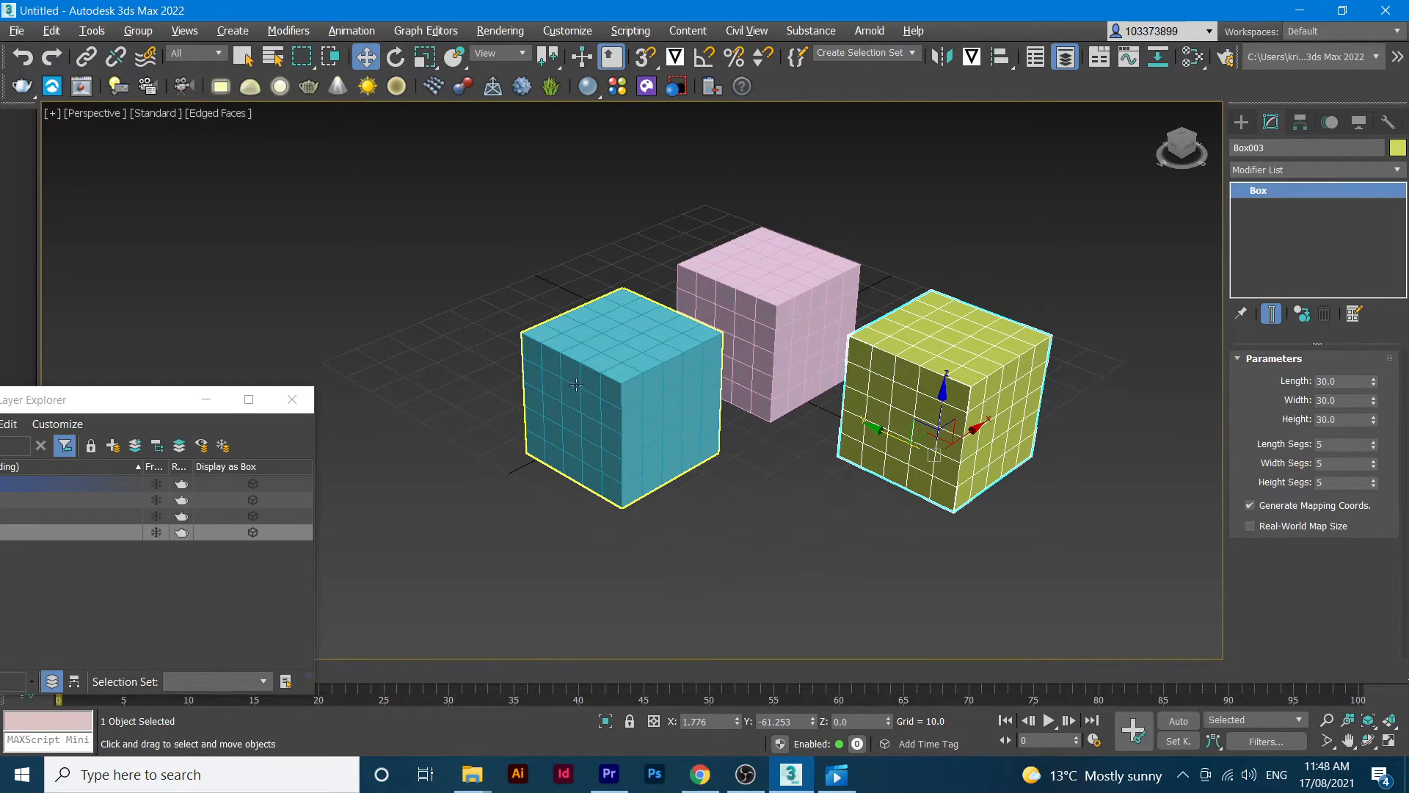
click(795, 297)
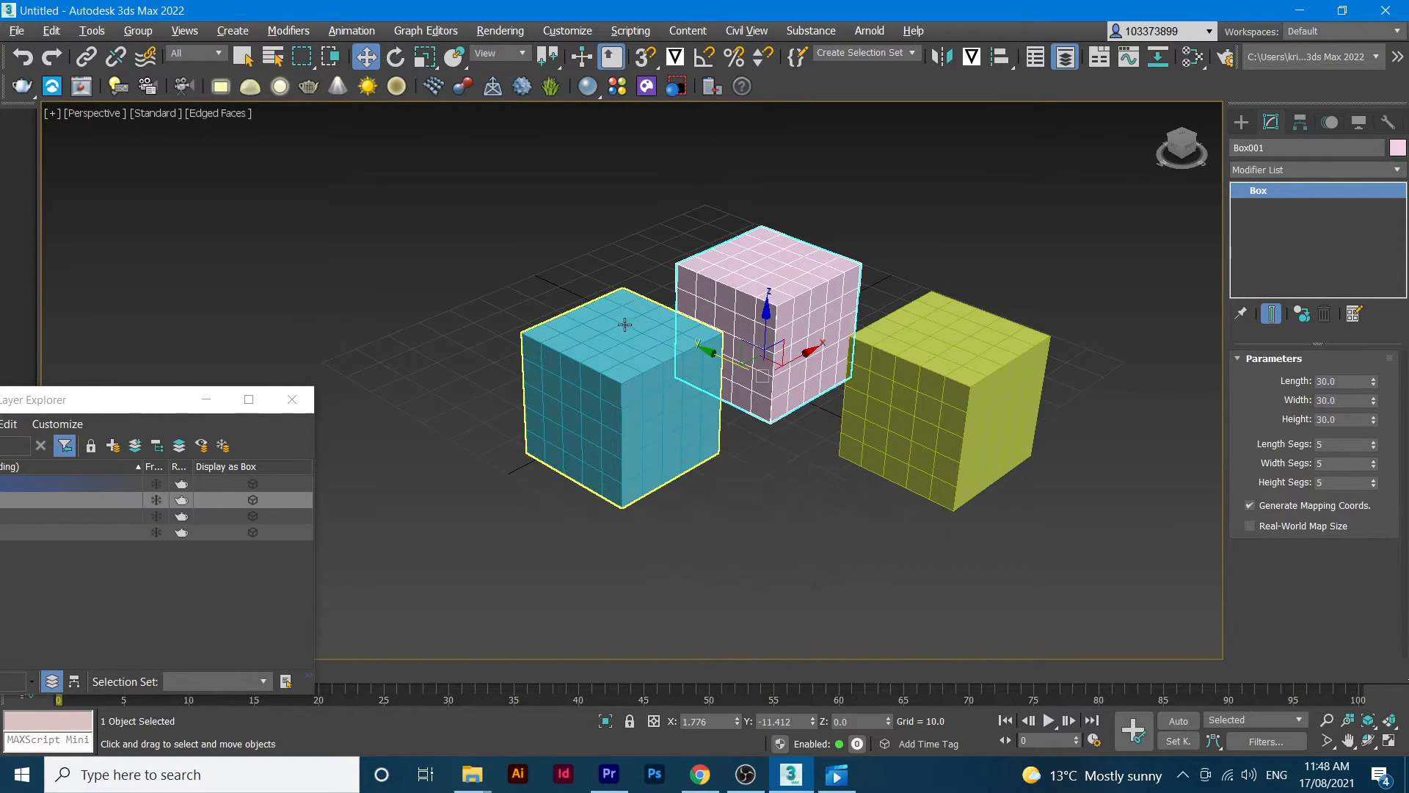
click(51, 30)
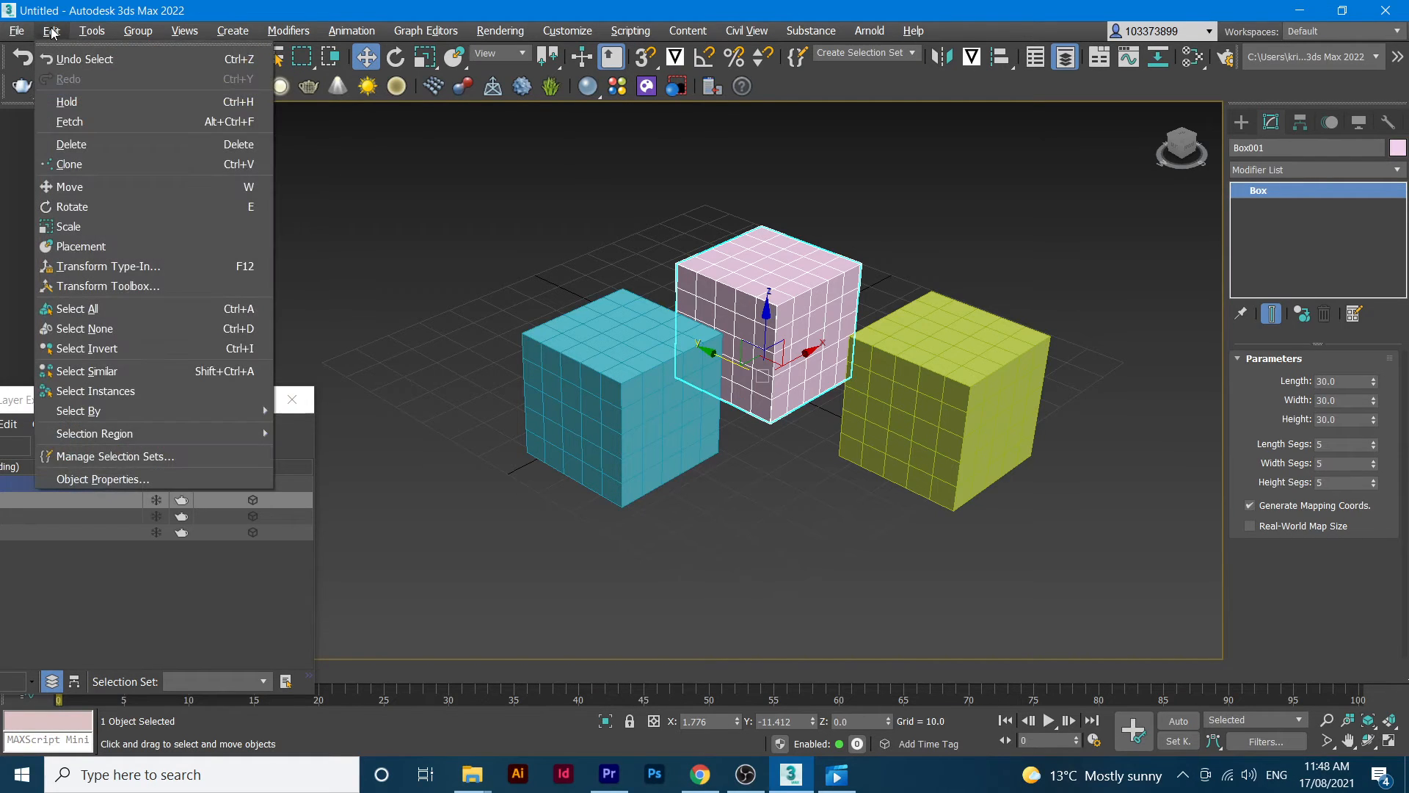
click(81, 167)
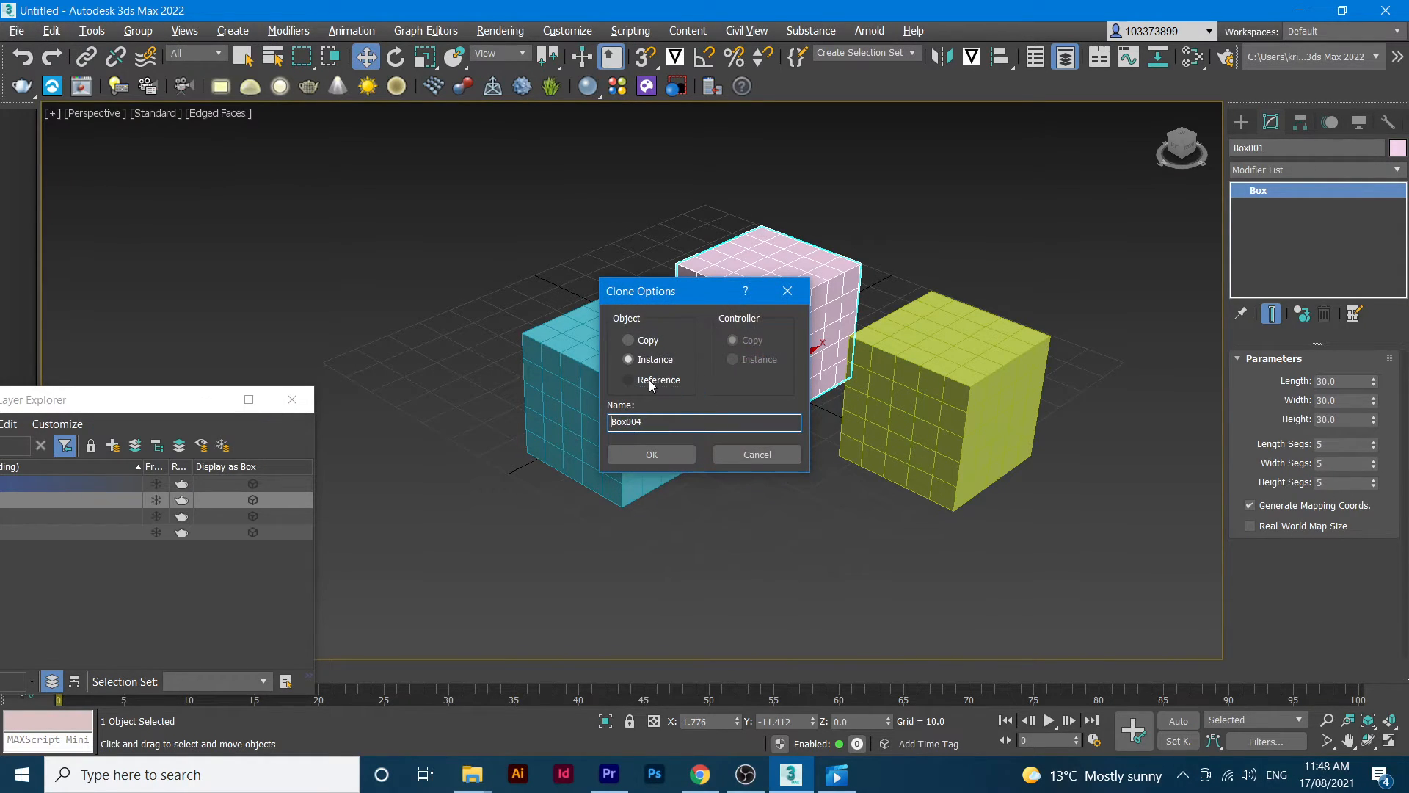
click(630, 380)
click(674, 455)
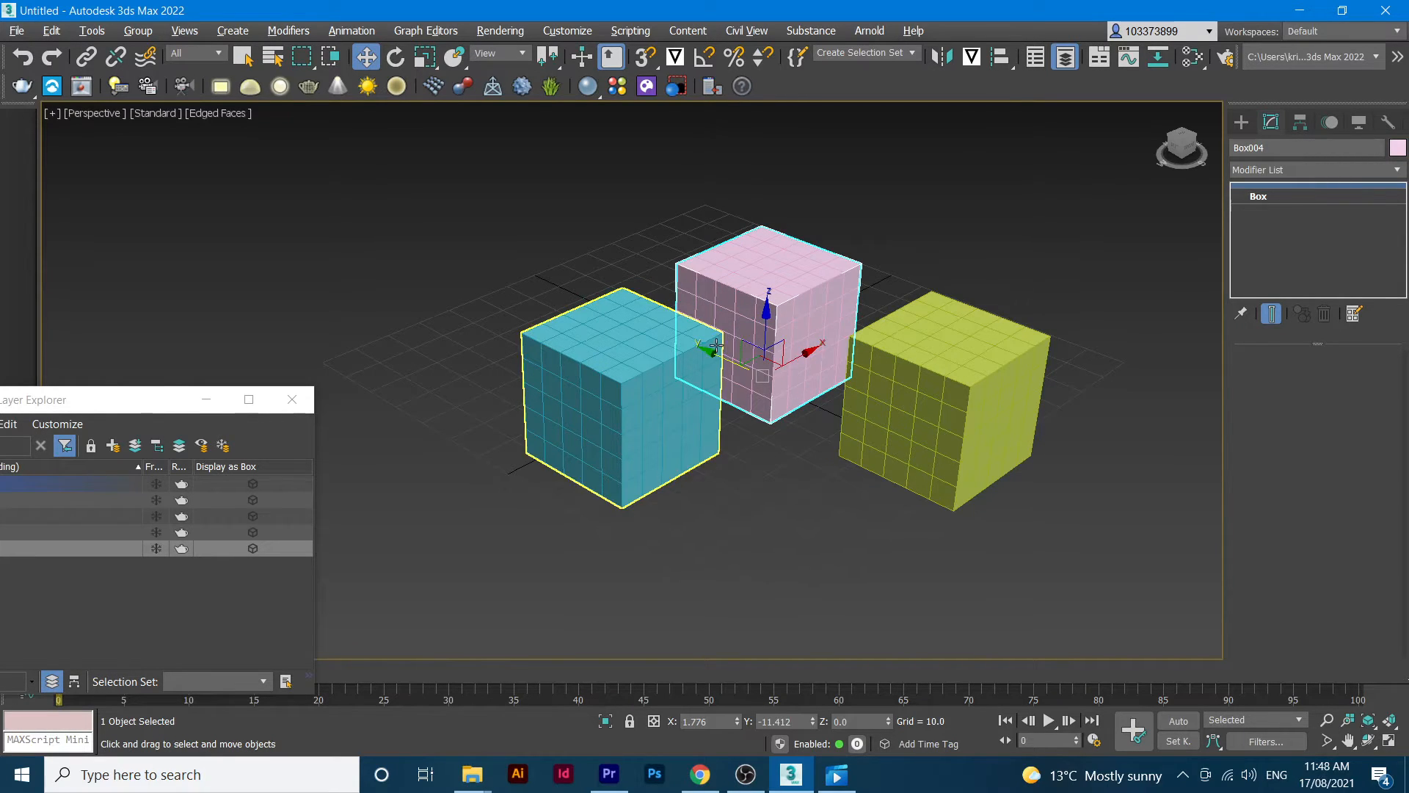
- Move the reference clone along the Y axis to about Y 65.5, clear of the original, and color it red
drag(709, 348, 542, 266)
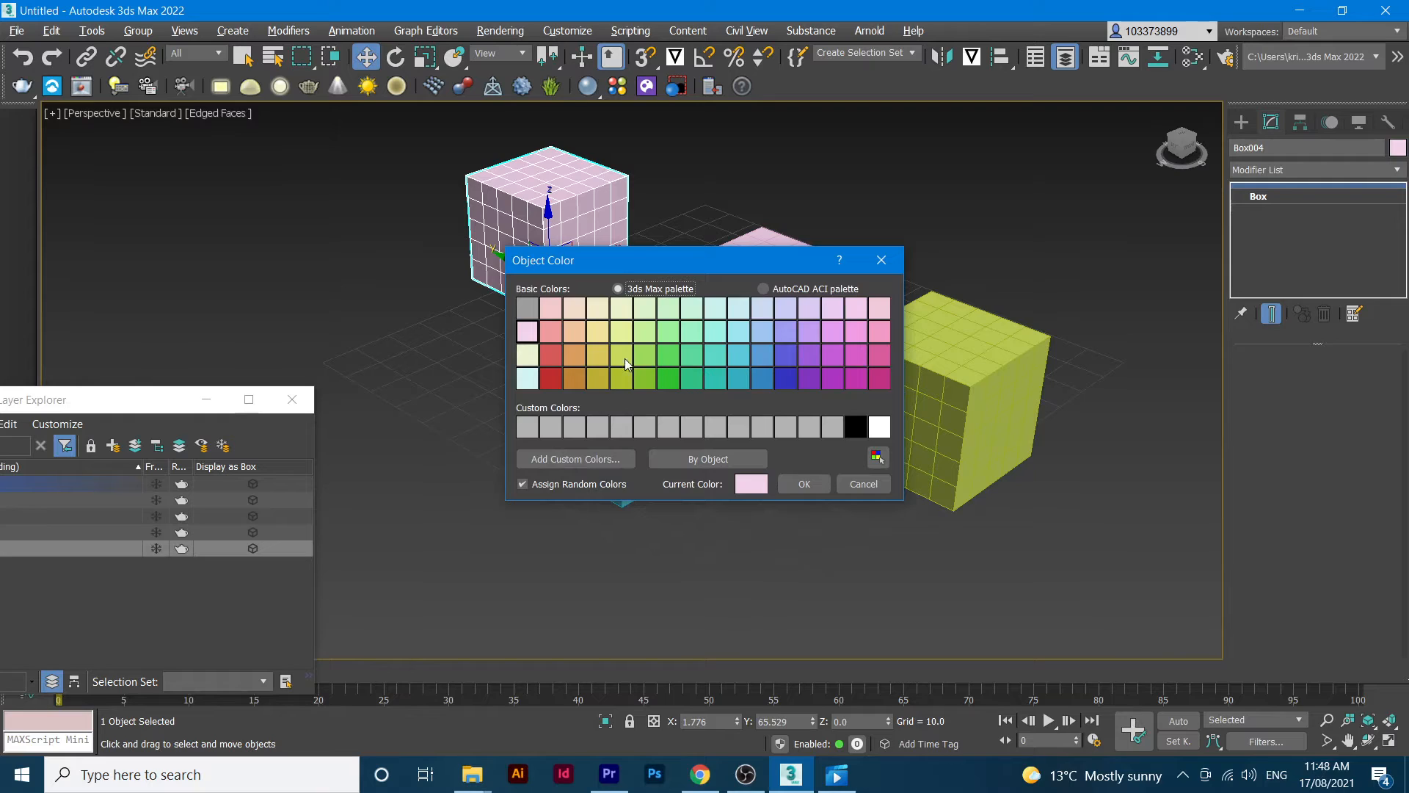
click(550, 378)
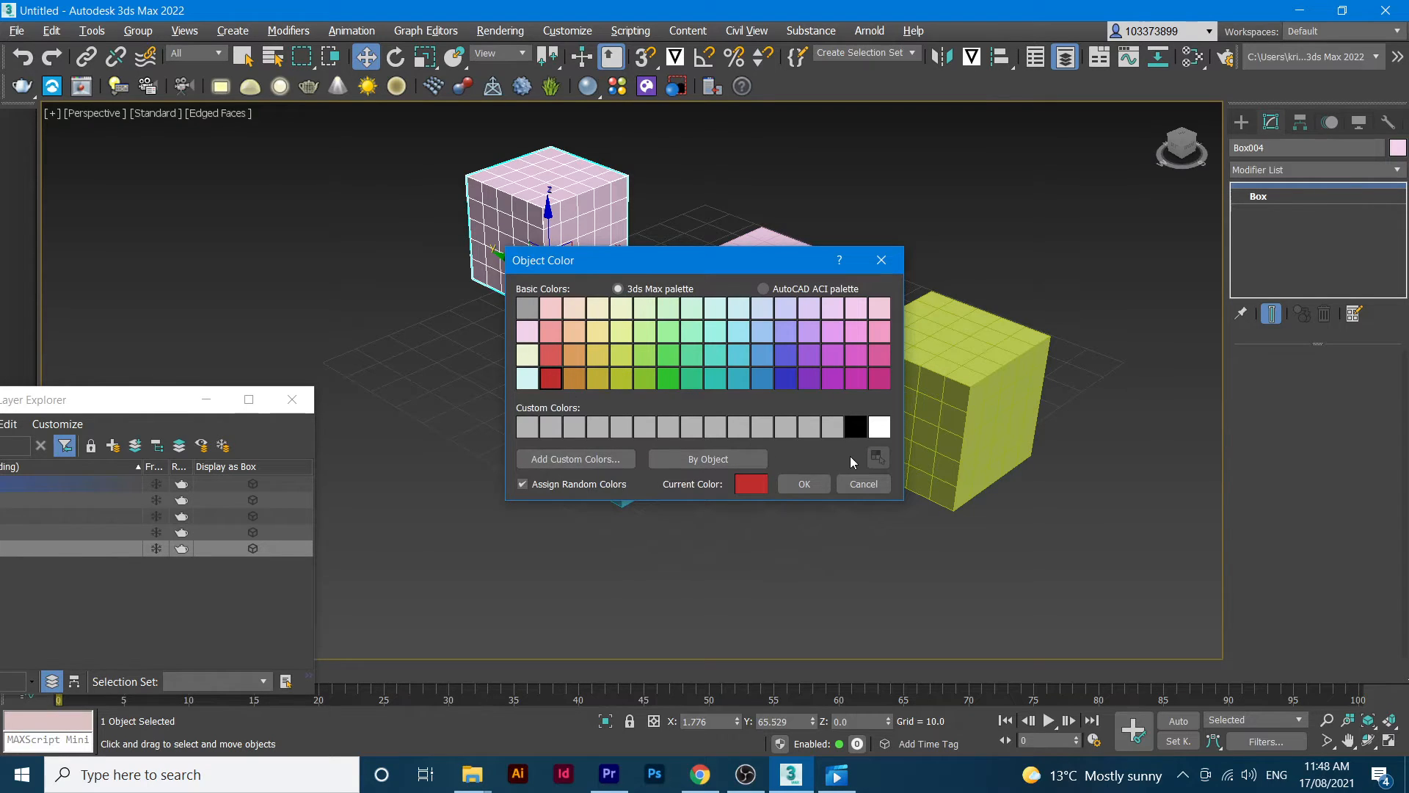
click(803, 485)
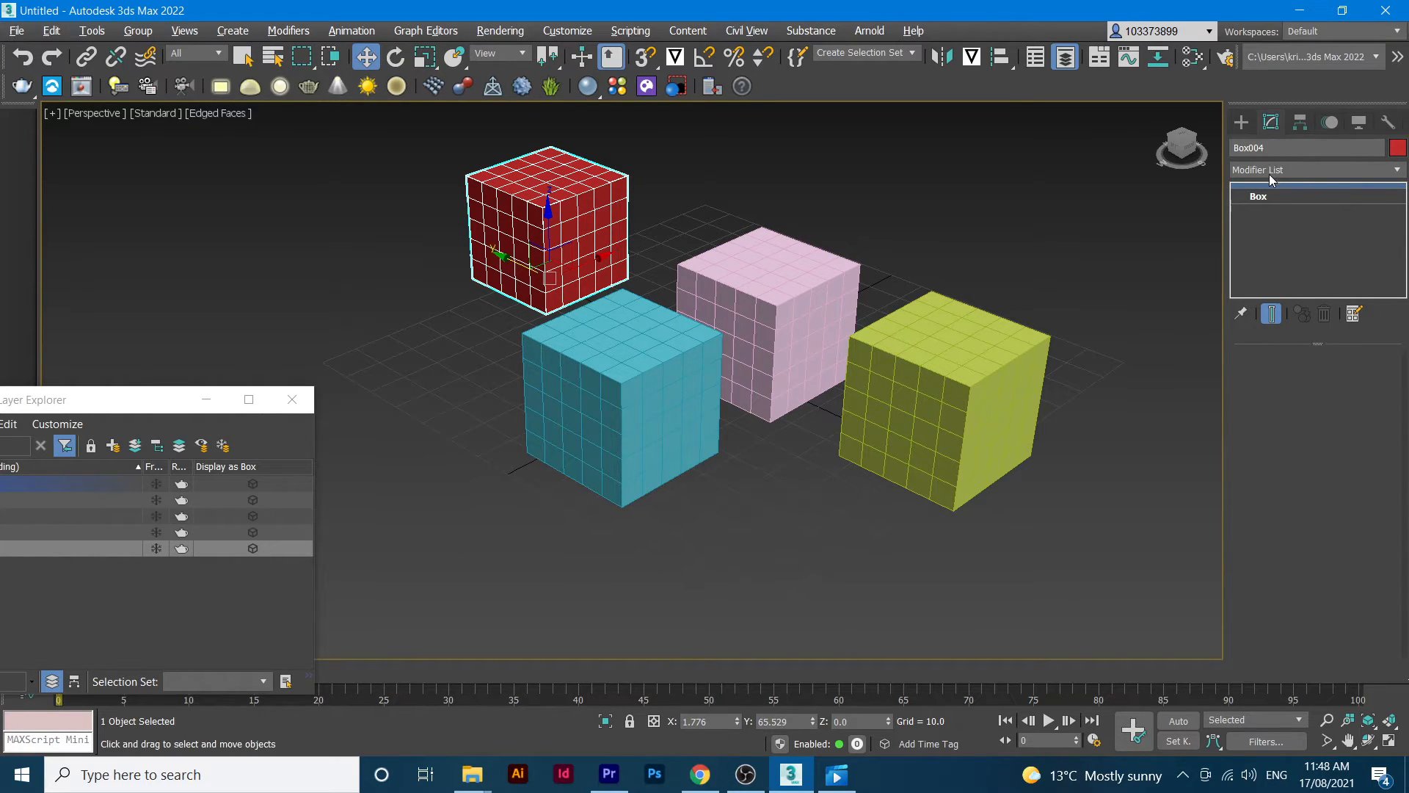
- Set the height of the red reference's base Box object to 50 to test which boxes follow
click(1240, 122)
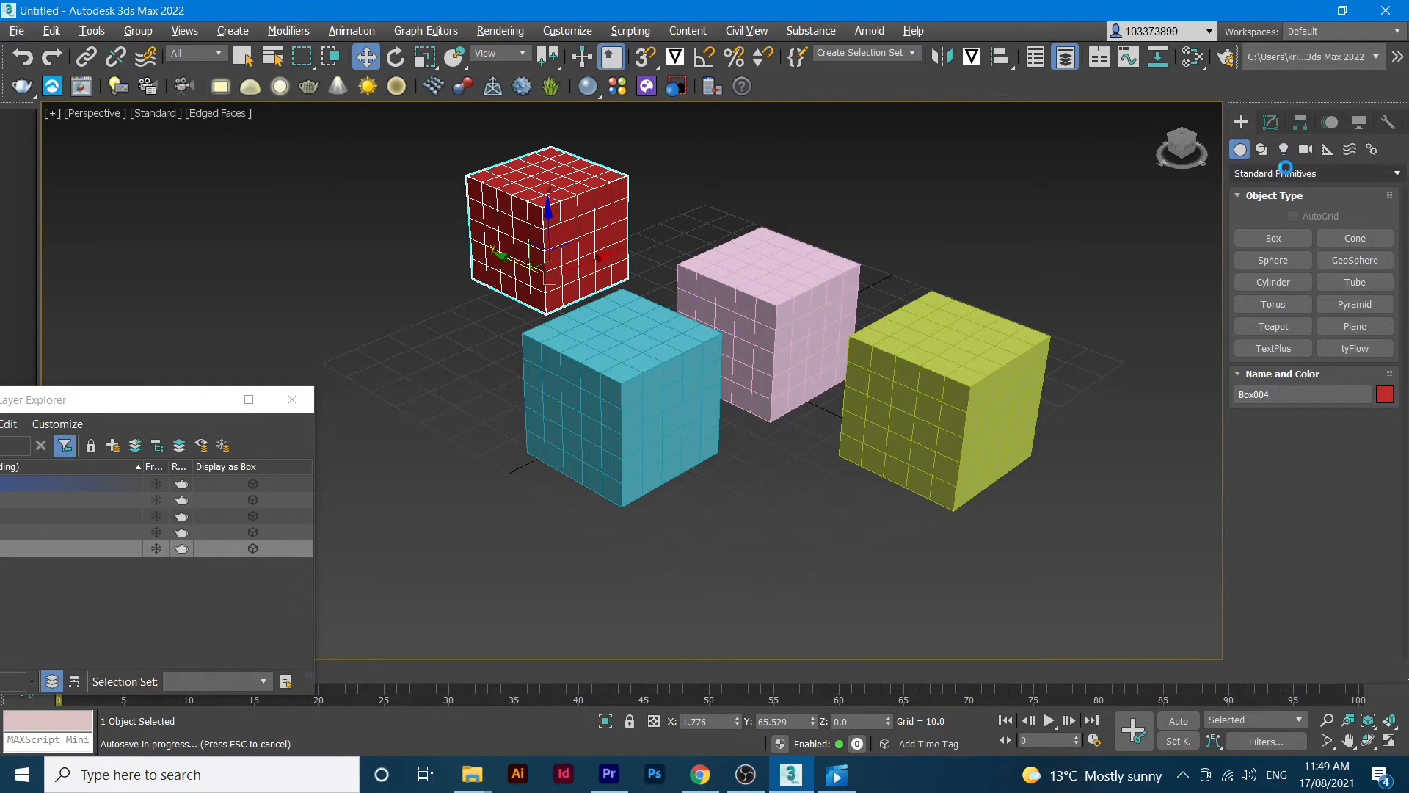
click(1271, 122)
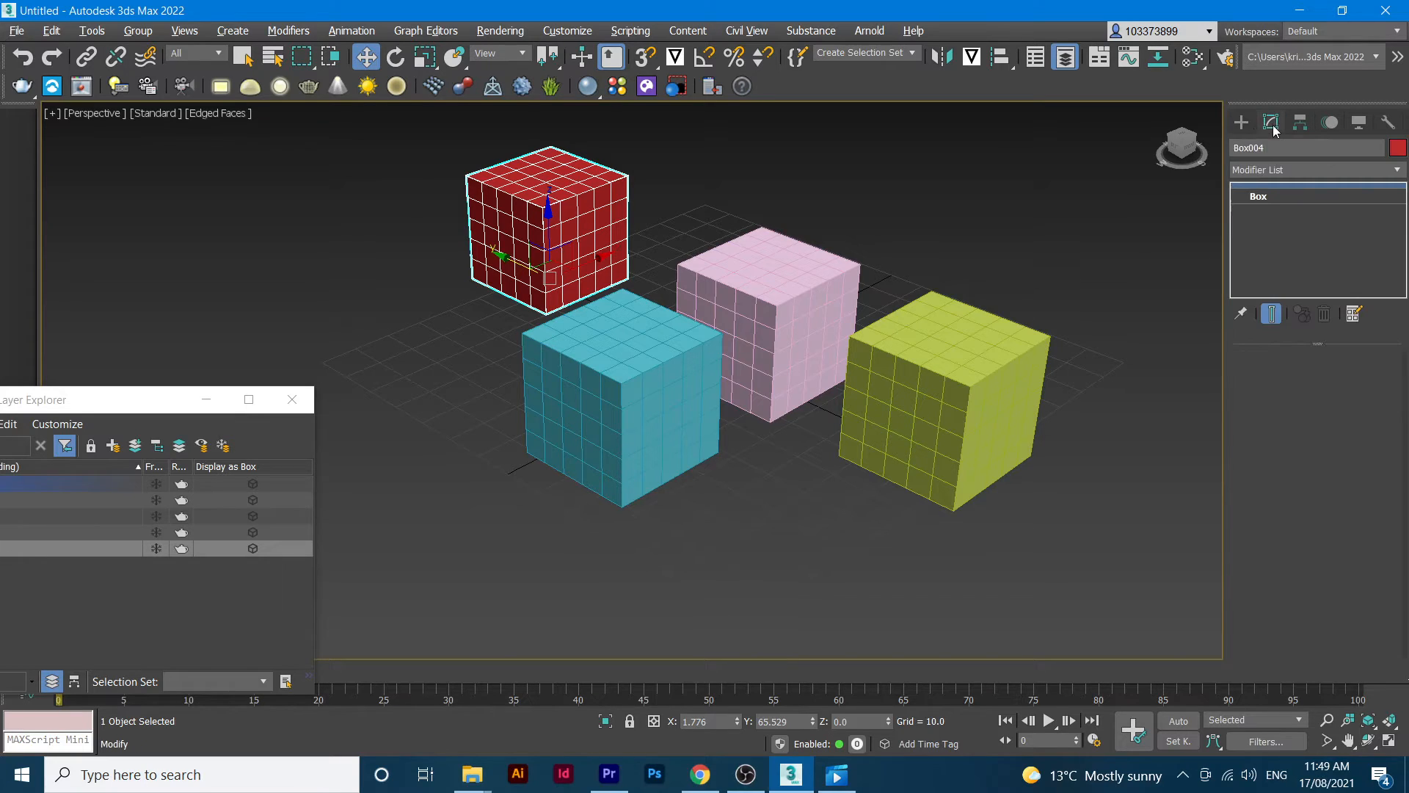
click(1285, 196)
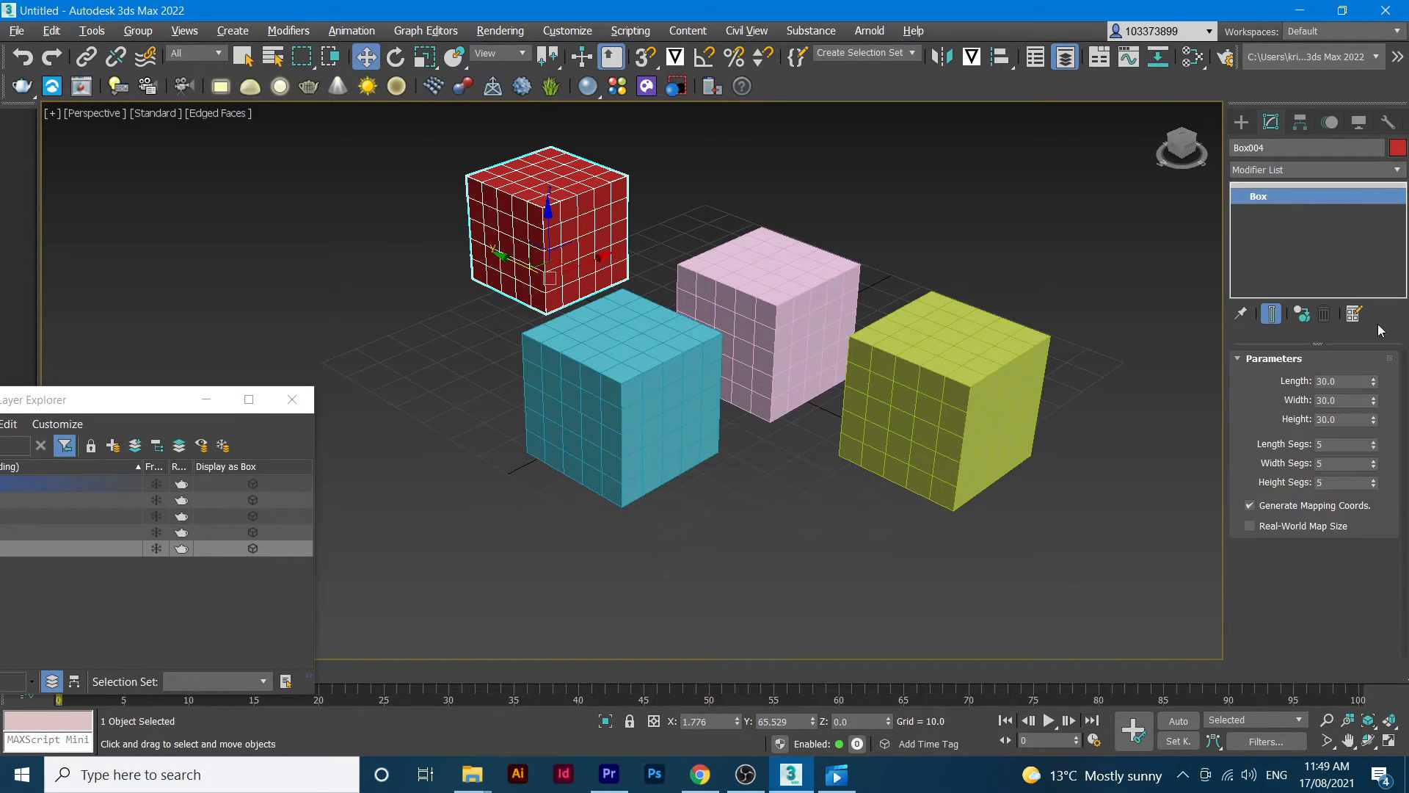
click(1343, 381)
click(1344, 419)
text(50)
key(Return)
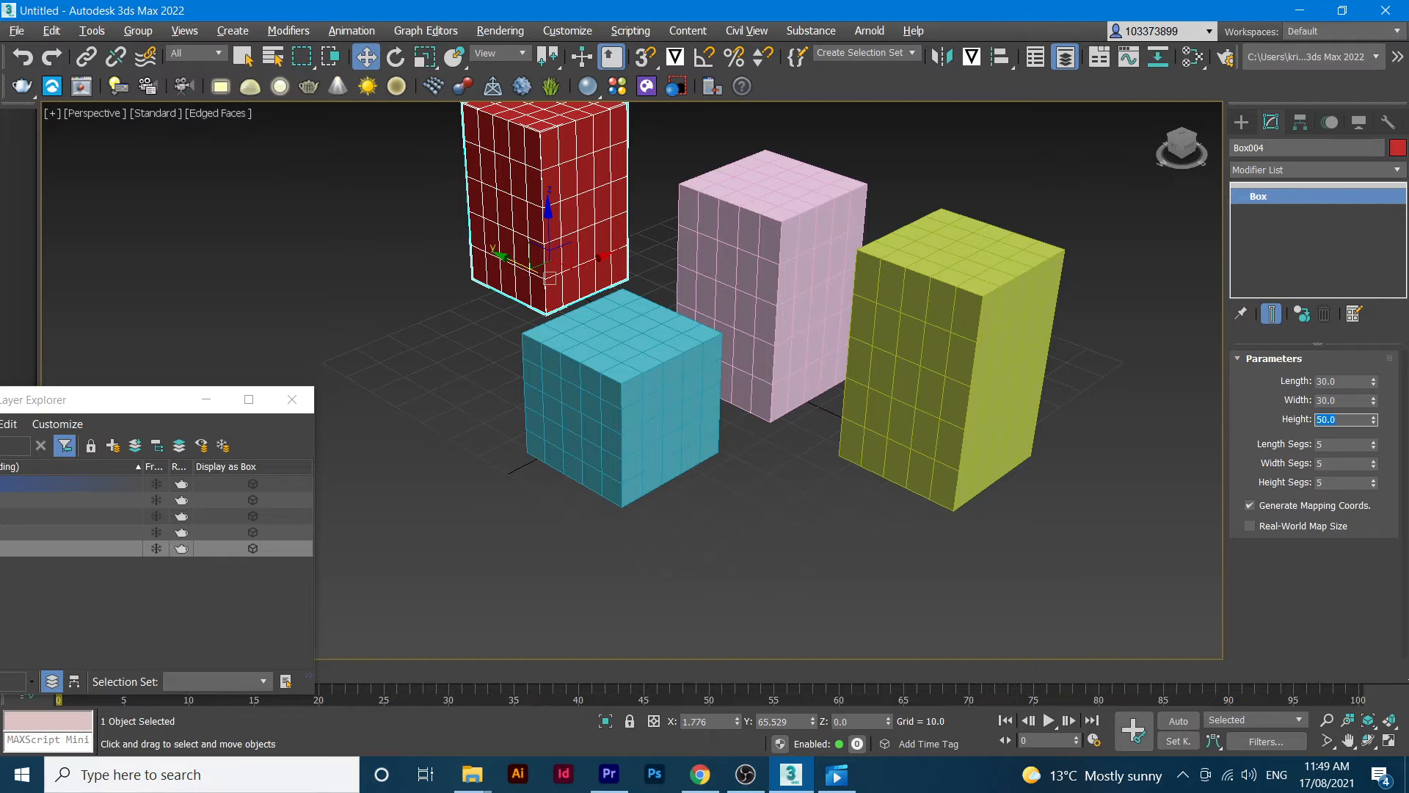
- Set the red reference's height back to 30 and deselect it
scroll(1044, 442, up, 3)
scroll(1044, 442, down, 8)
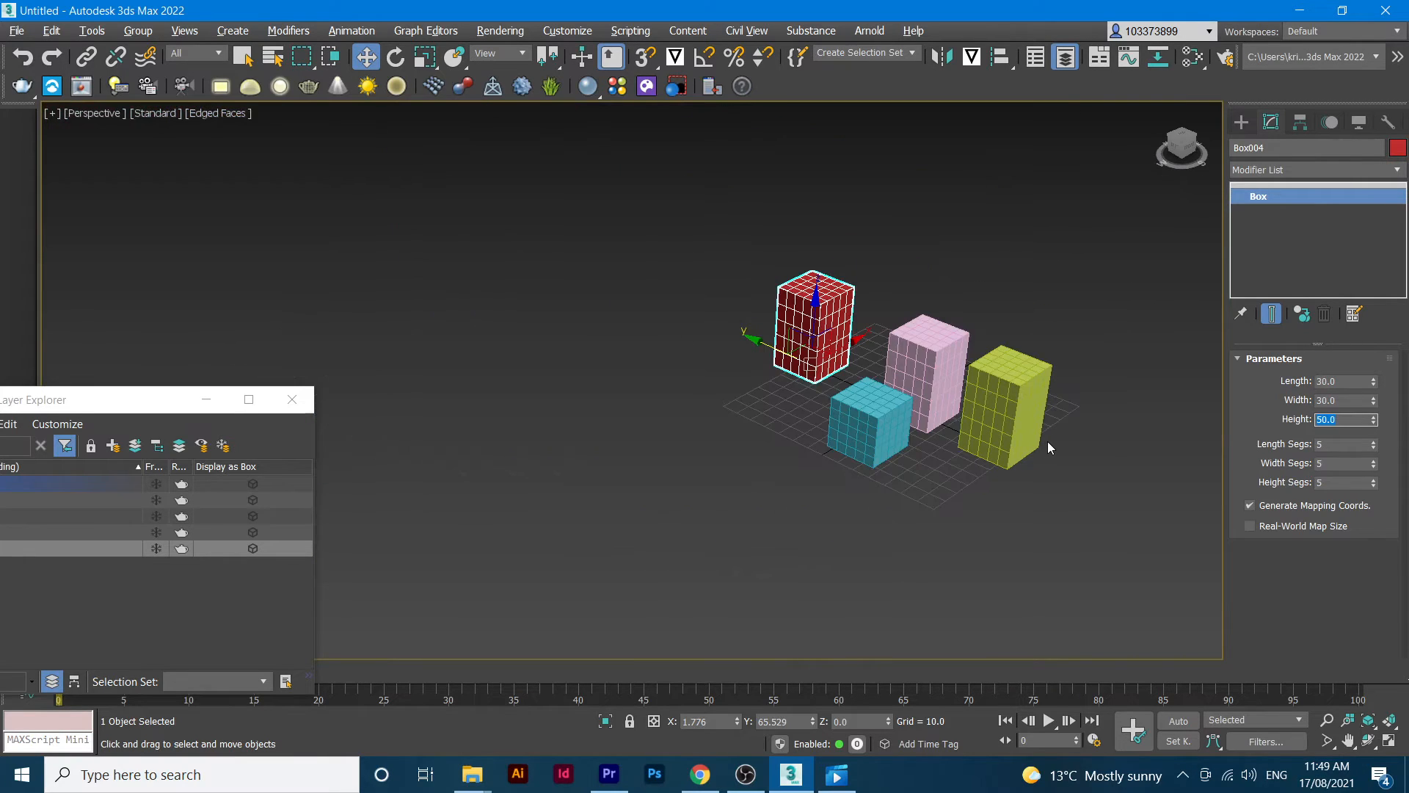
scroll(1048, 438, up, 3)
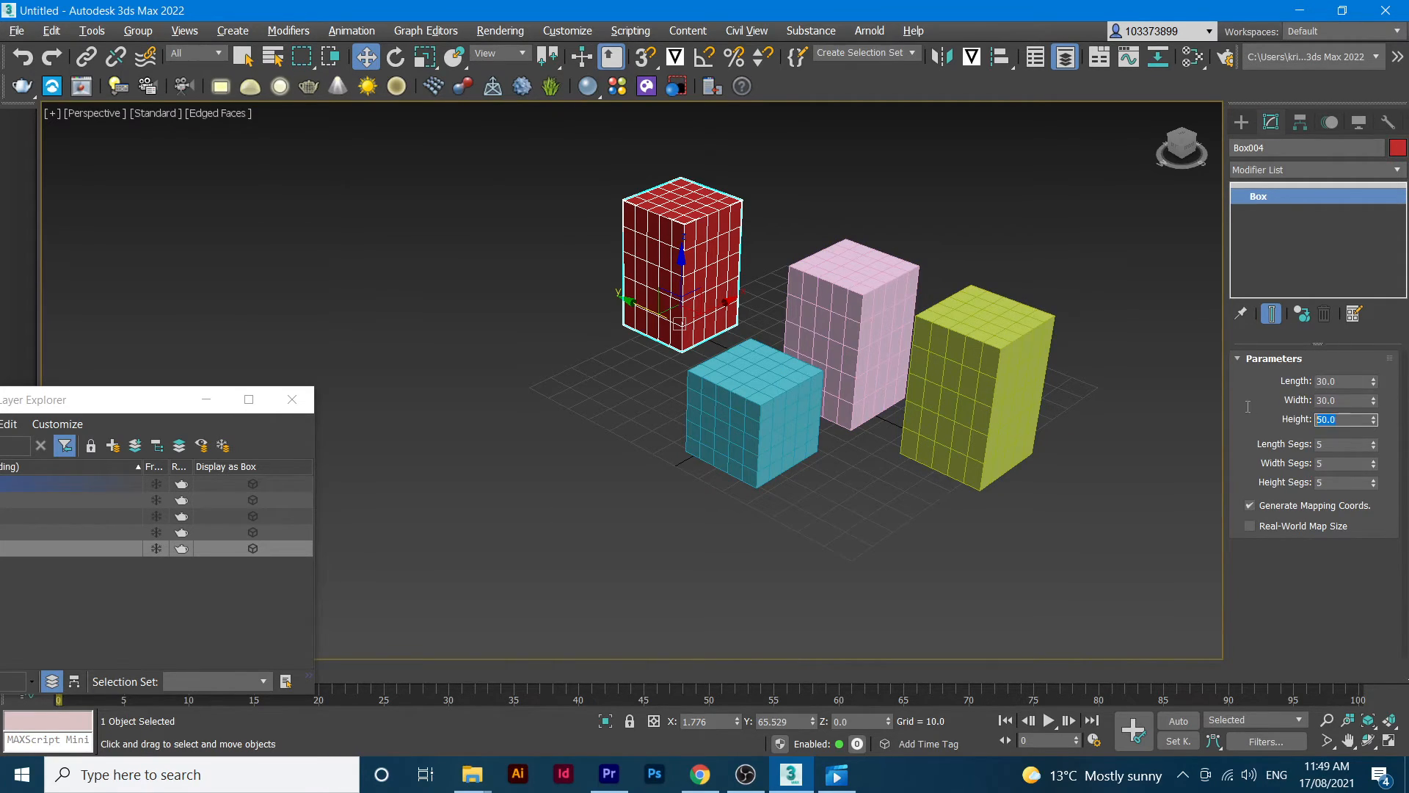
text(30)
click(1022, 240)
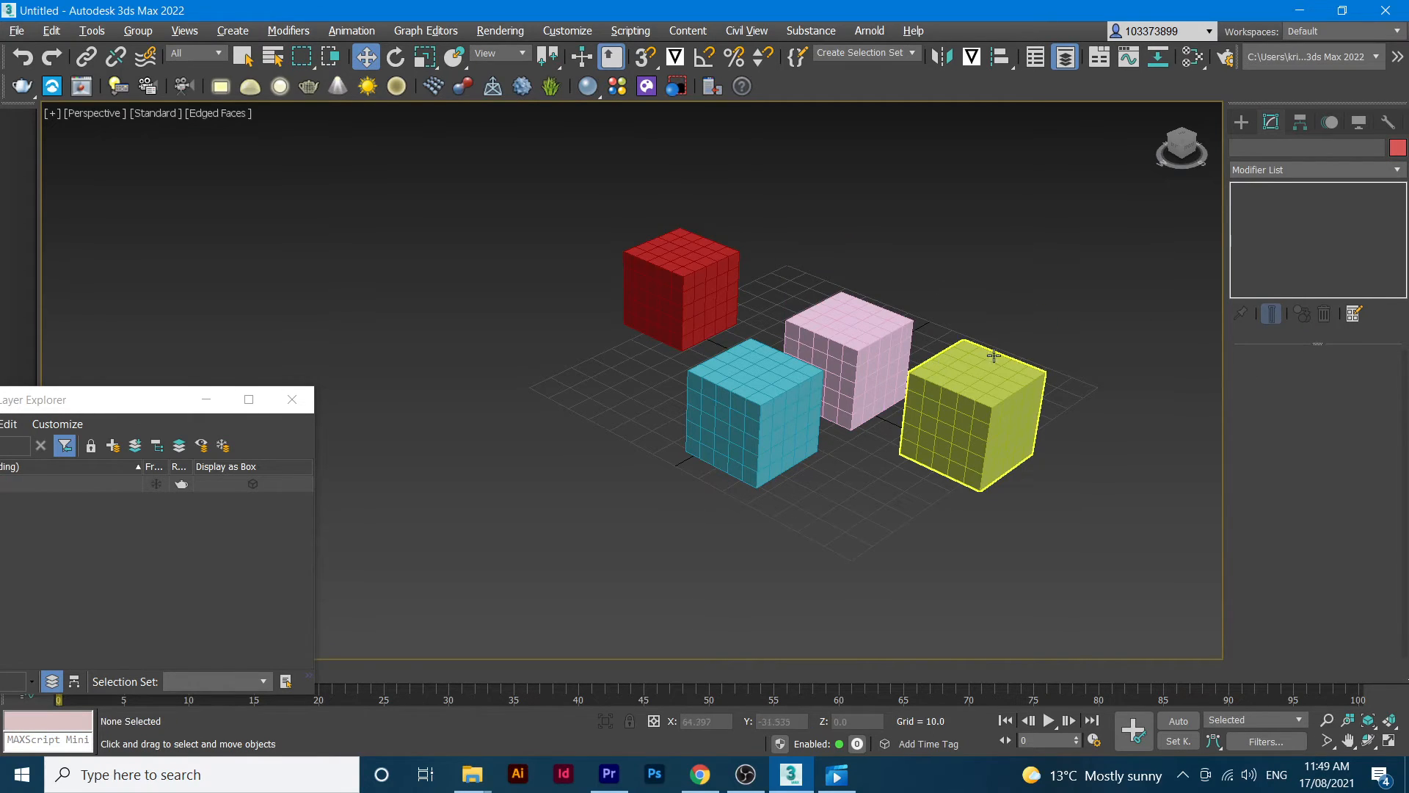
- Set the red reference's length, width and height segments to 10 in its base Box parameters, and deselect it
click(705, 287)
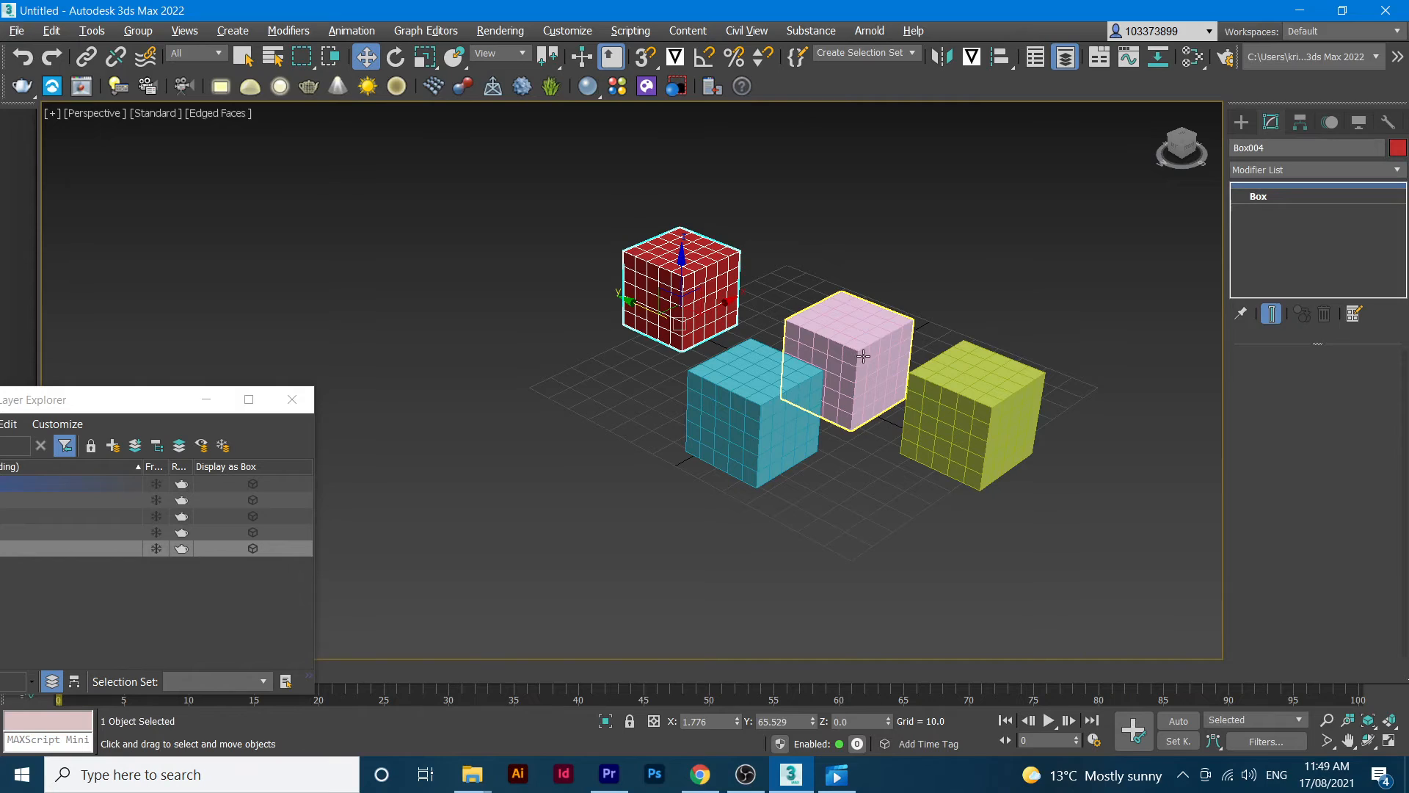
click(1306, 196)
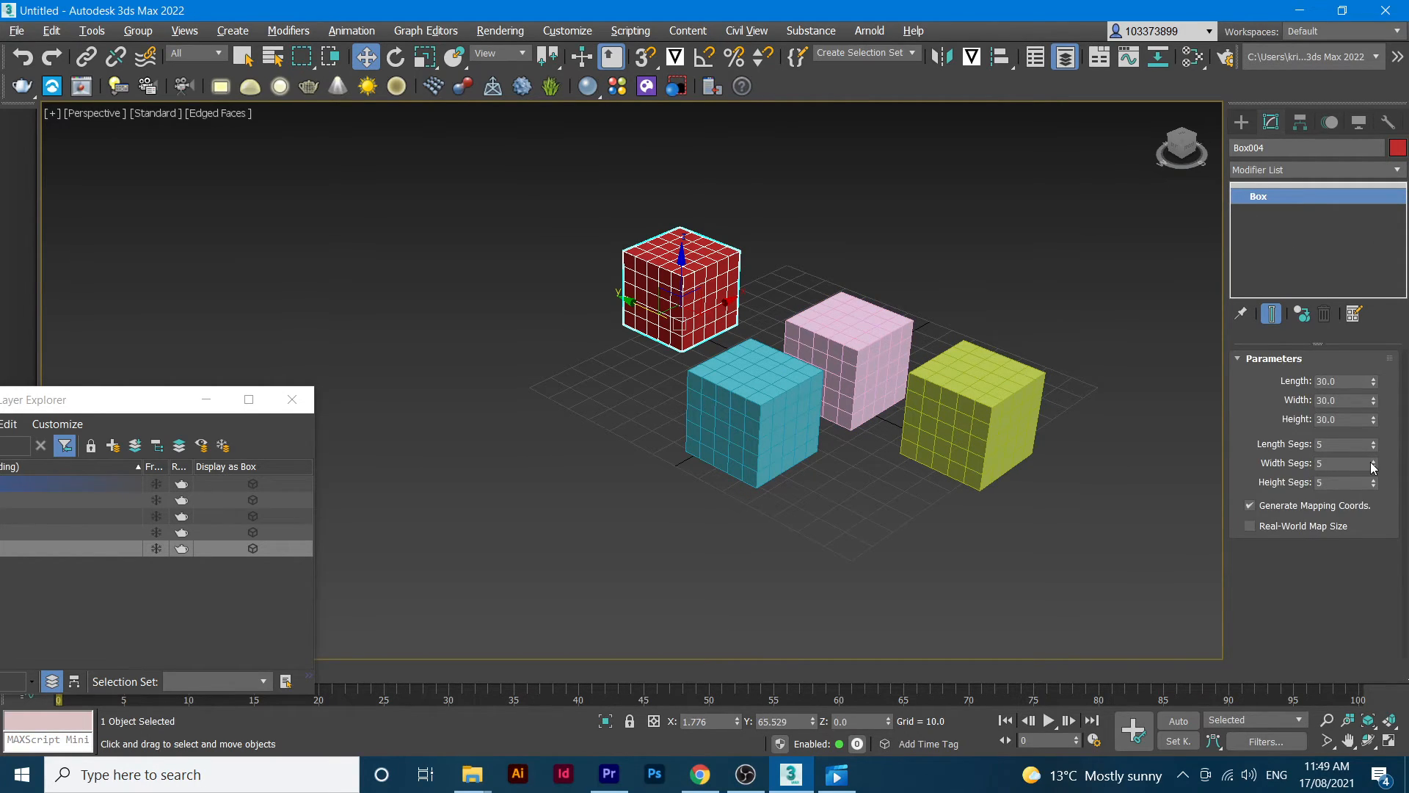
drag(1345, 445, 1264, 429)
key(Tab)
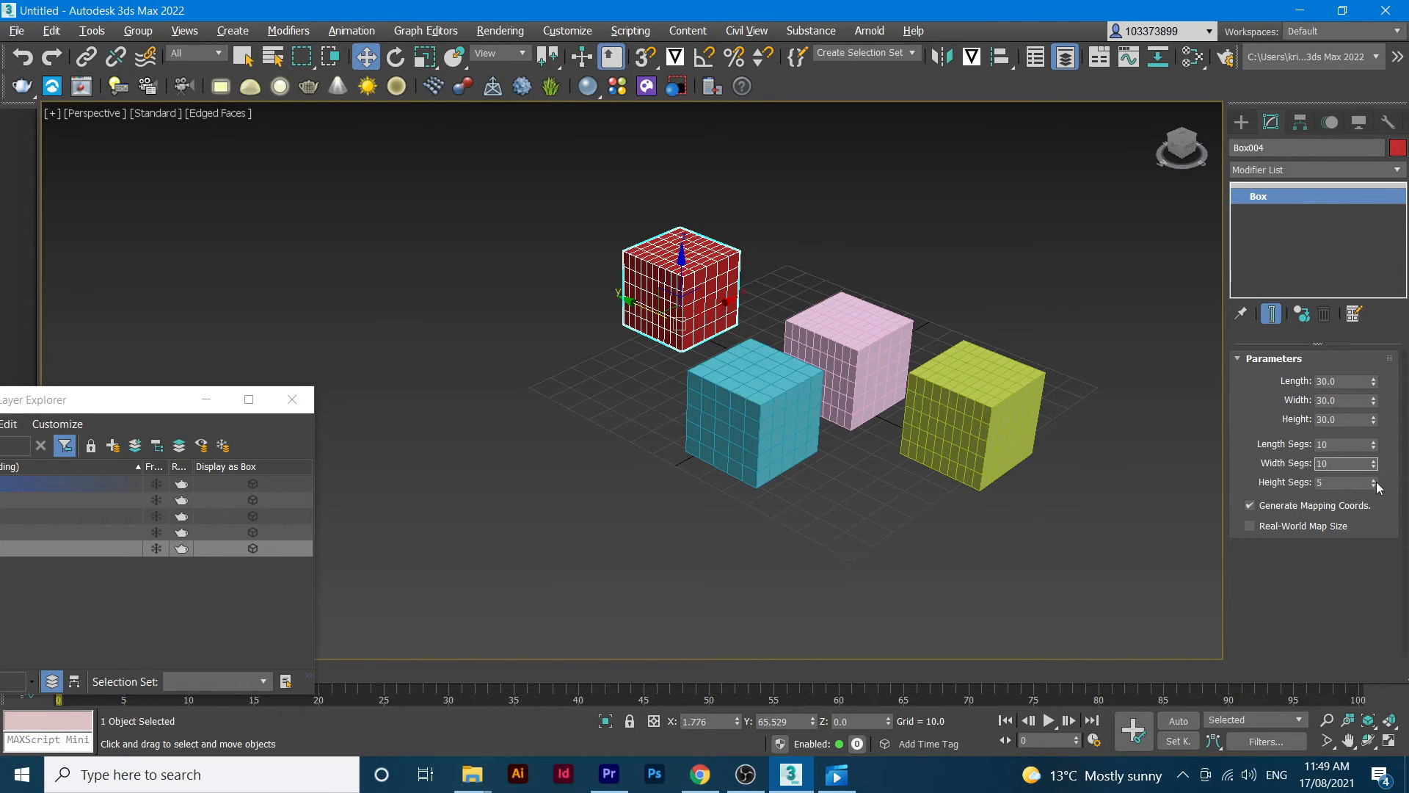
click(1331, 482)
text(10)
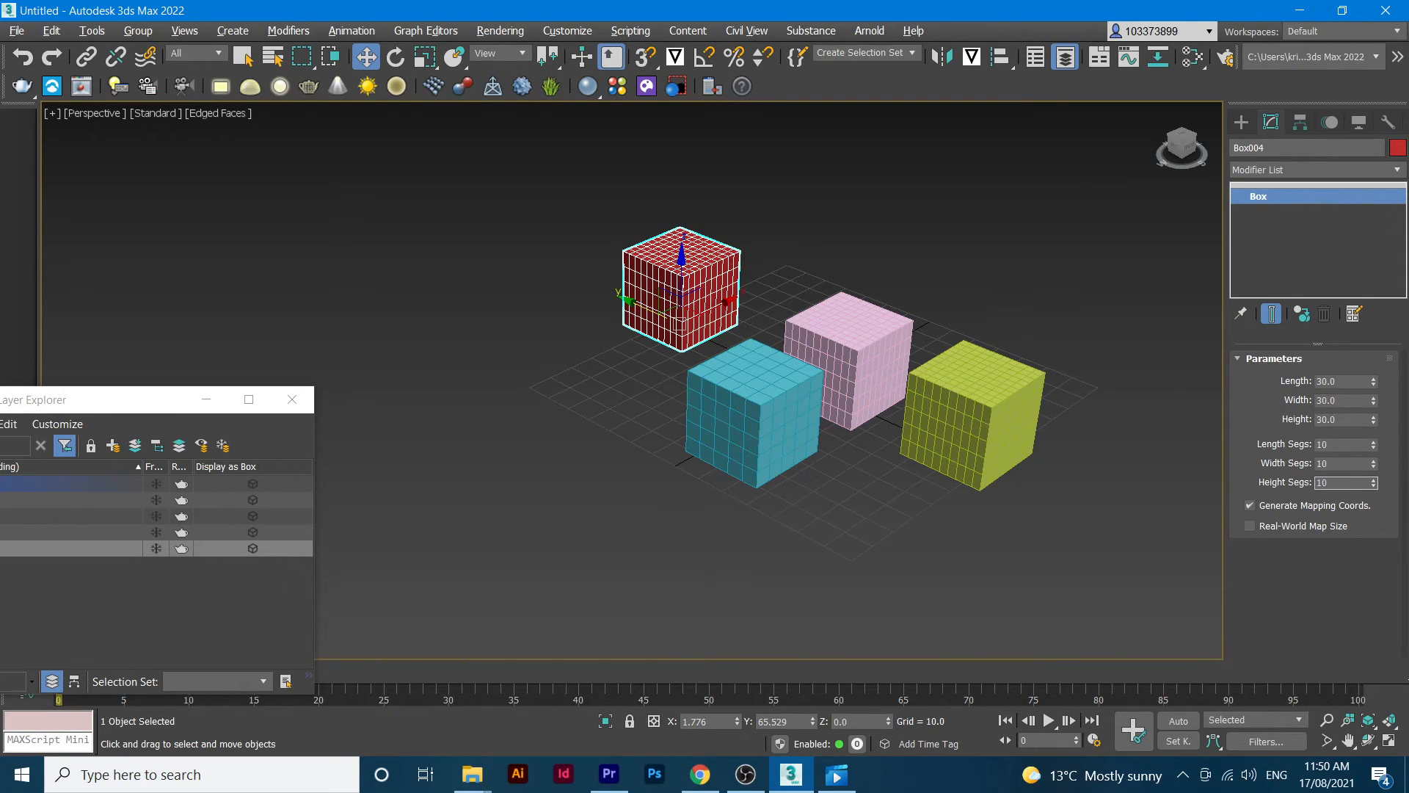
key(Return)
click(812, 251)
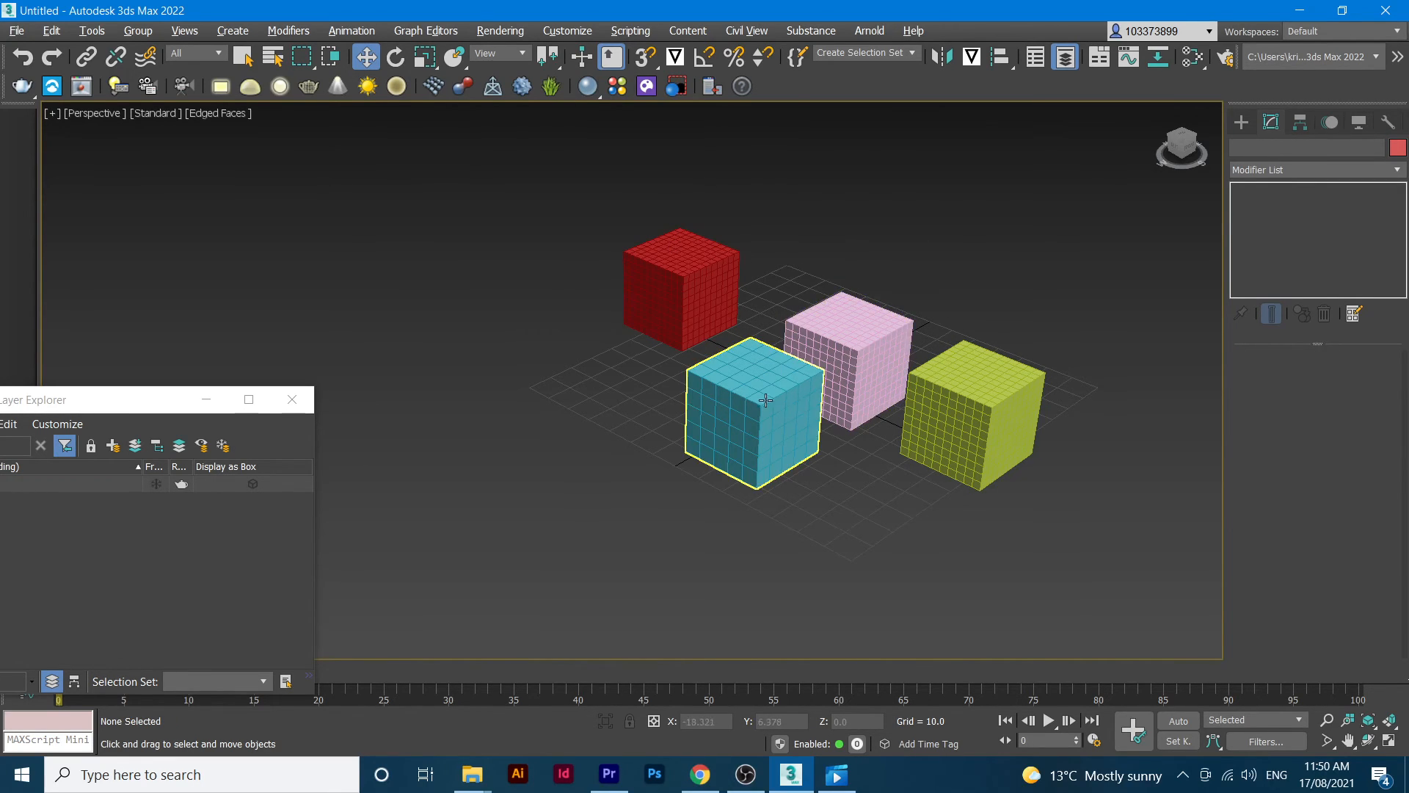
- Select the blue copy, yellow-green instance and red reference in turn to compare them, and bring the Layer Explorer window fully into view
click(750, 416)
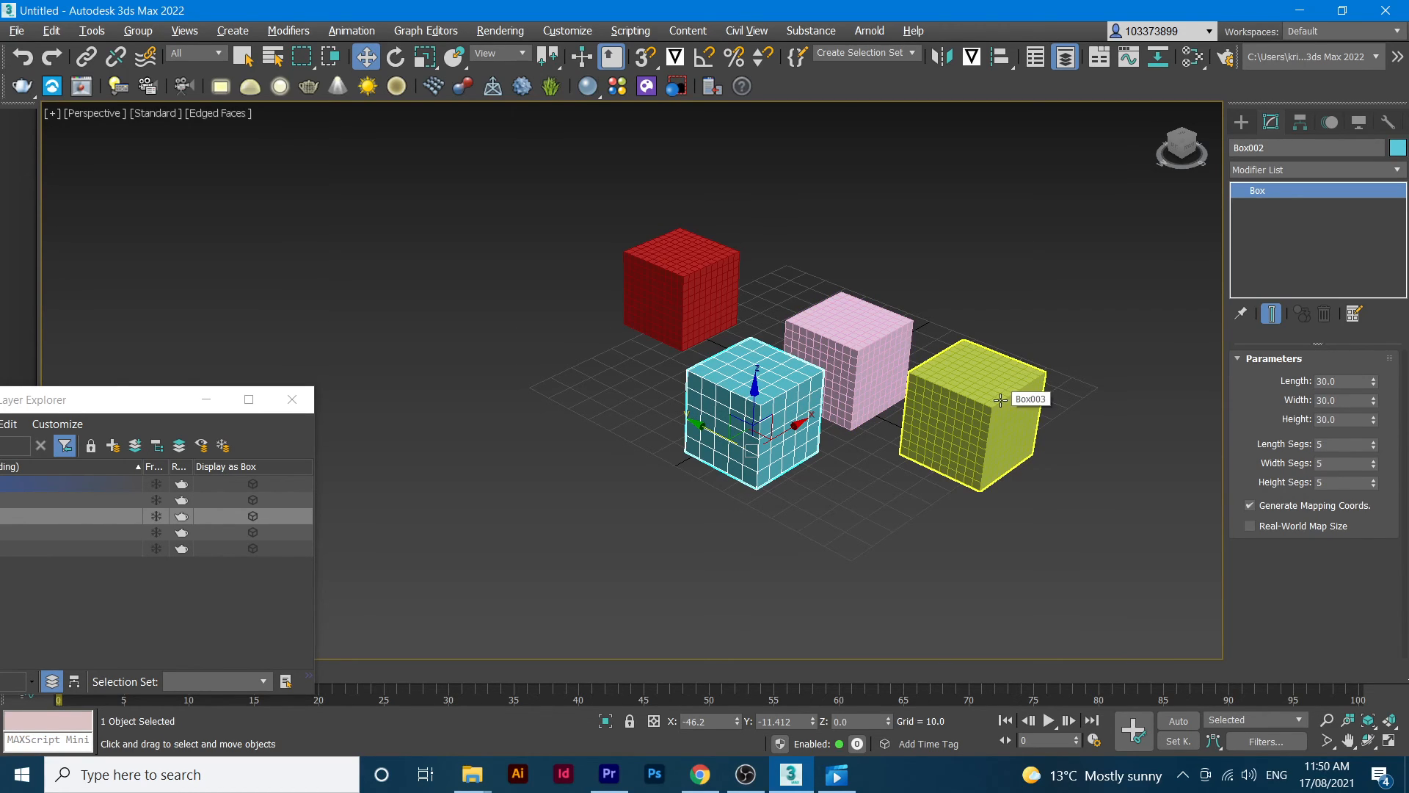
click(1024, 399)
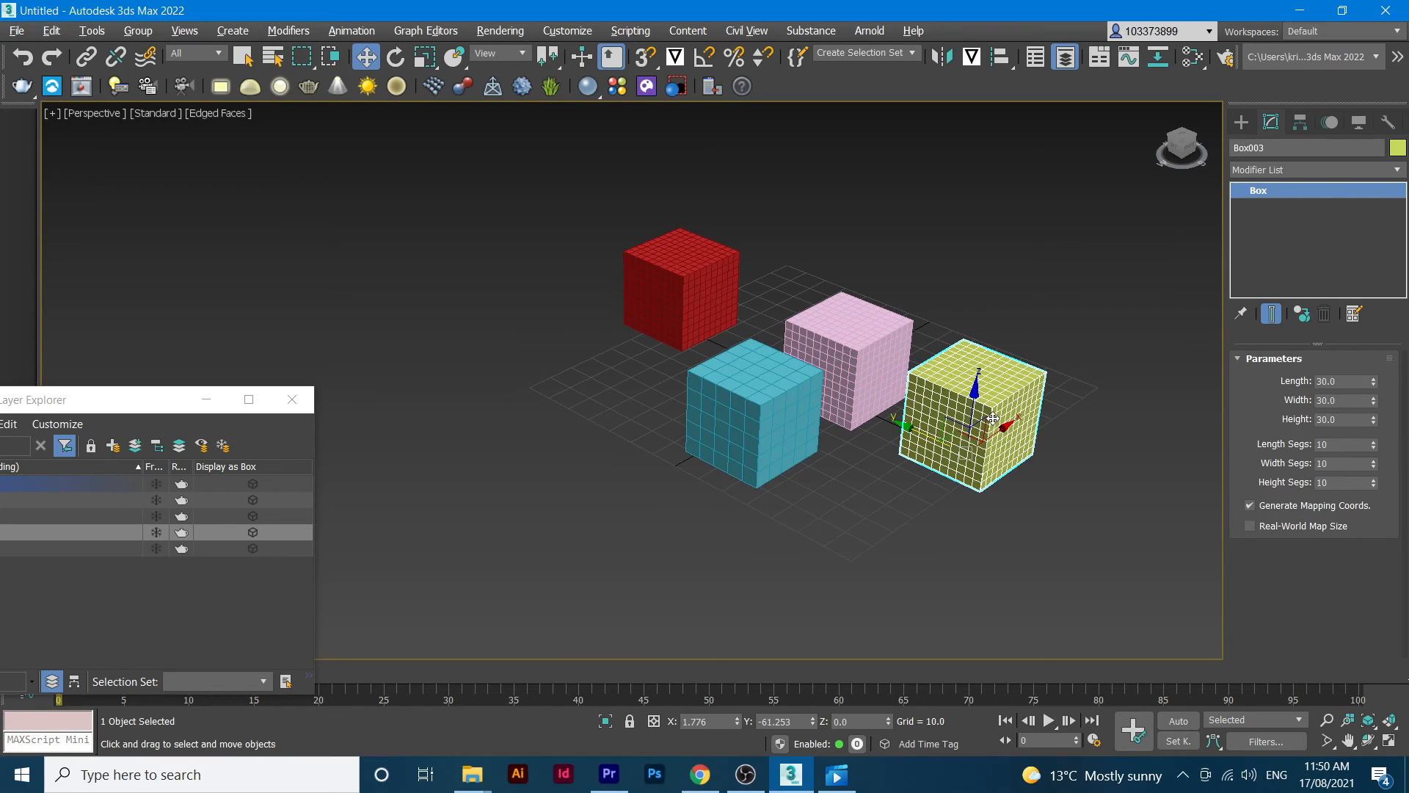
click(666, 284)
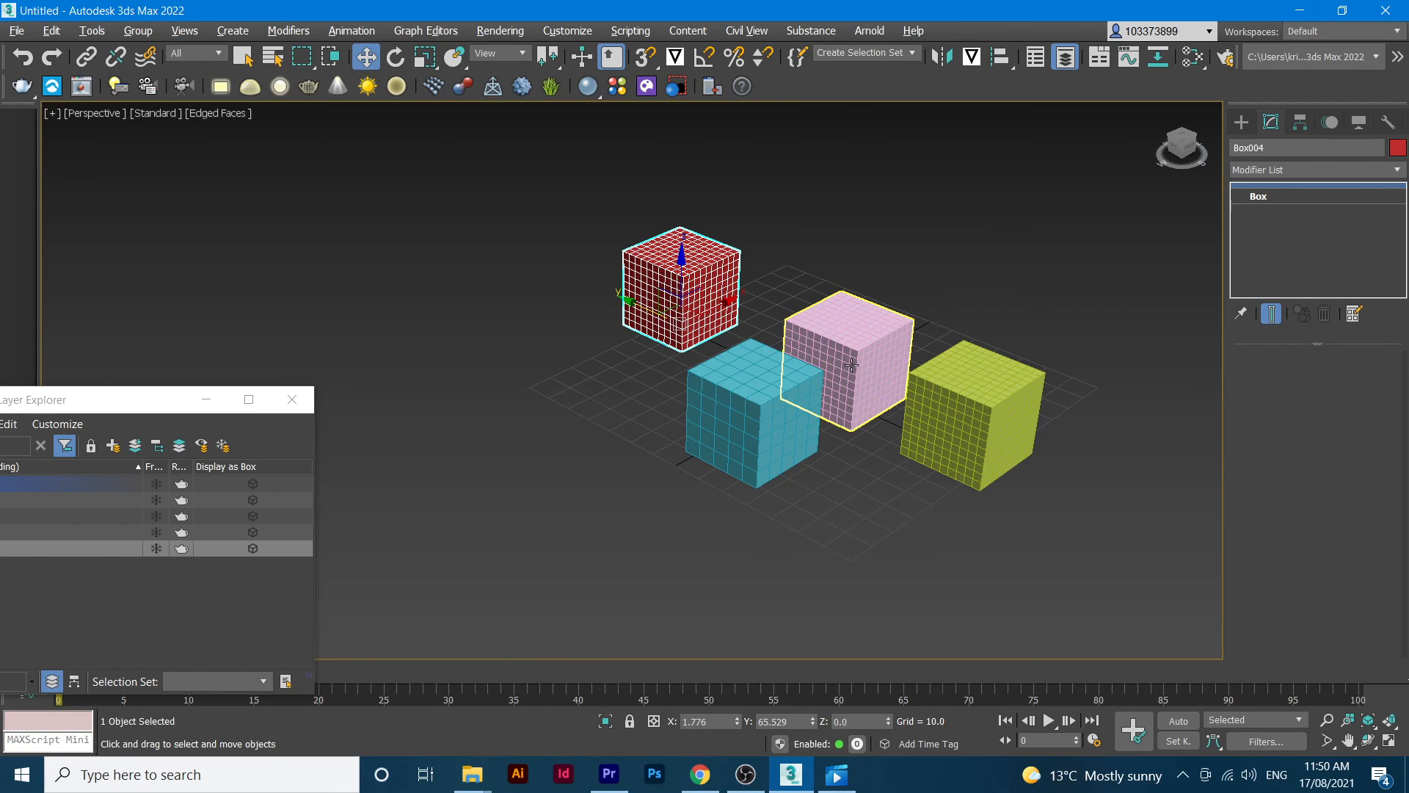
click(866, 250)
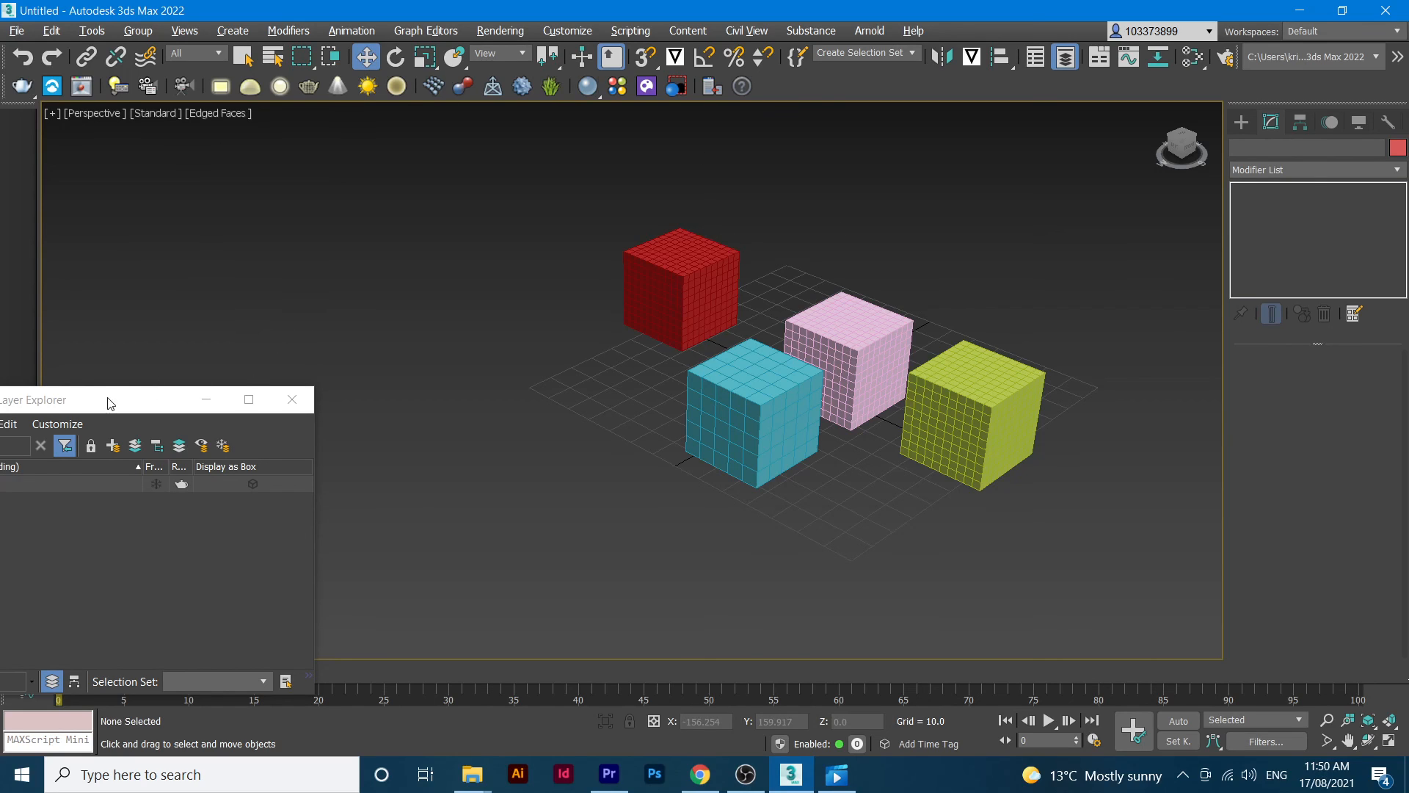
drag(107, 399, 304, 284)
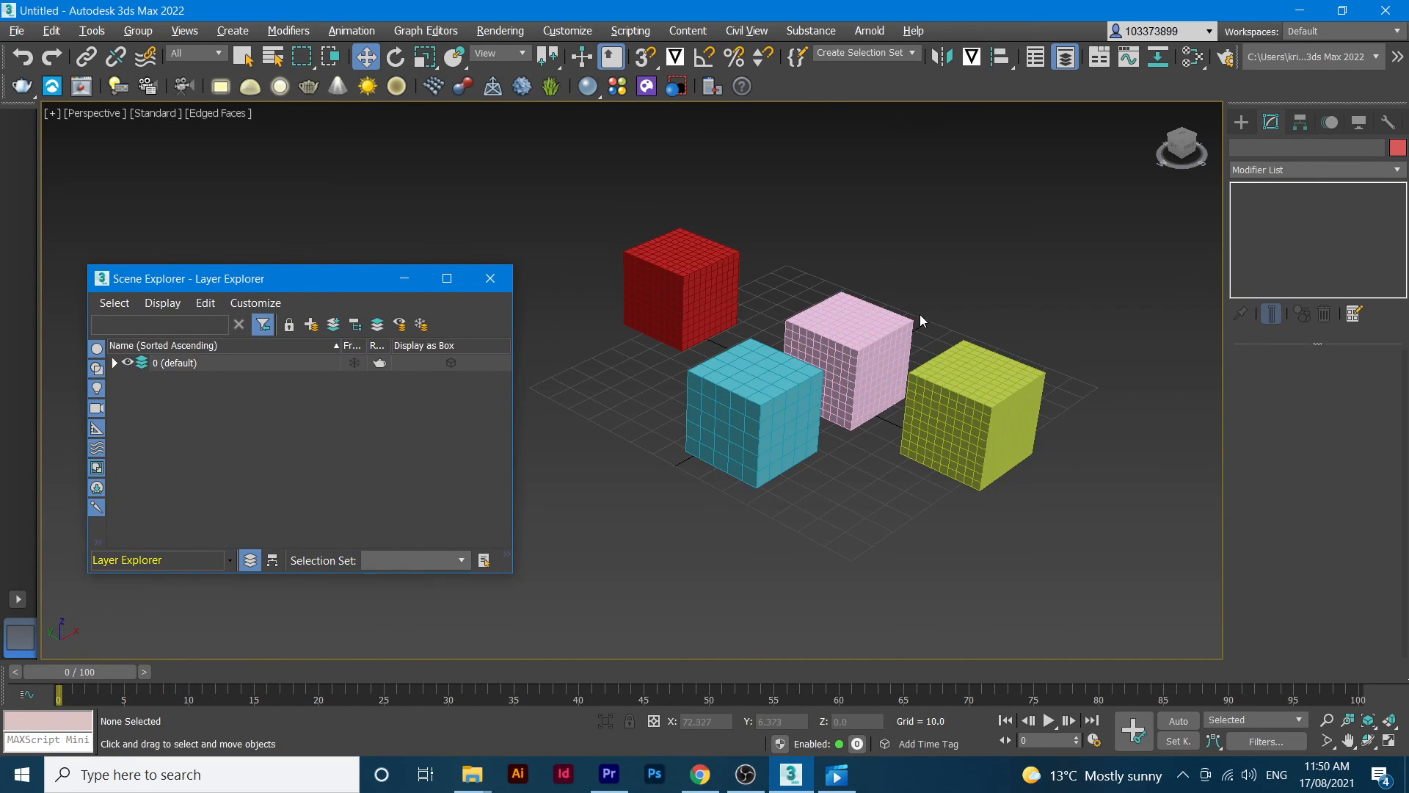